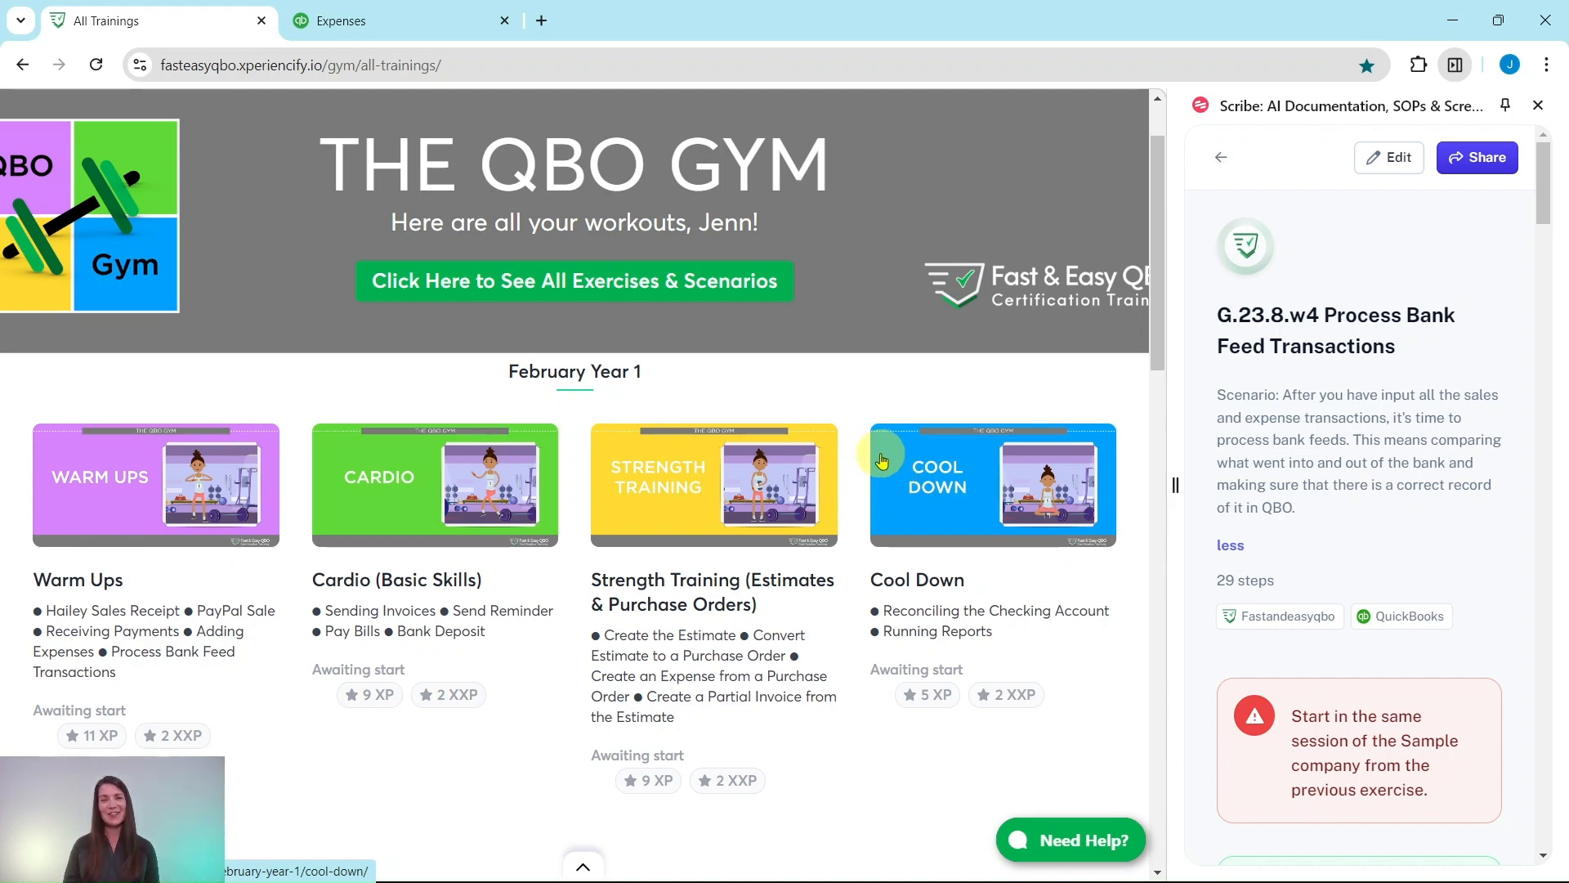
Step: Open the Warm Ups training for August Year 1 from the list of all QBO Gym workouts
scroll(809, 420, "down", 10)
scroll(766, 408, "down", 20)
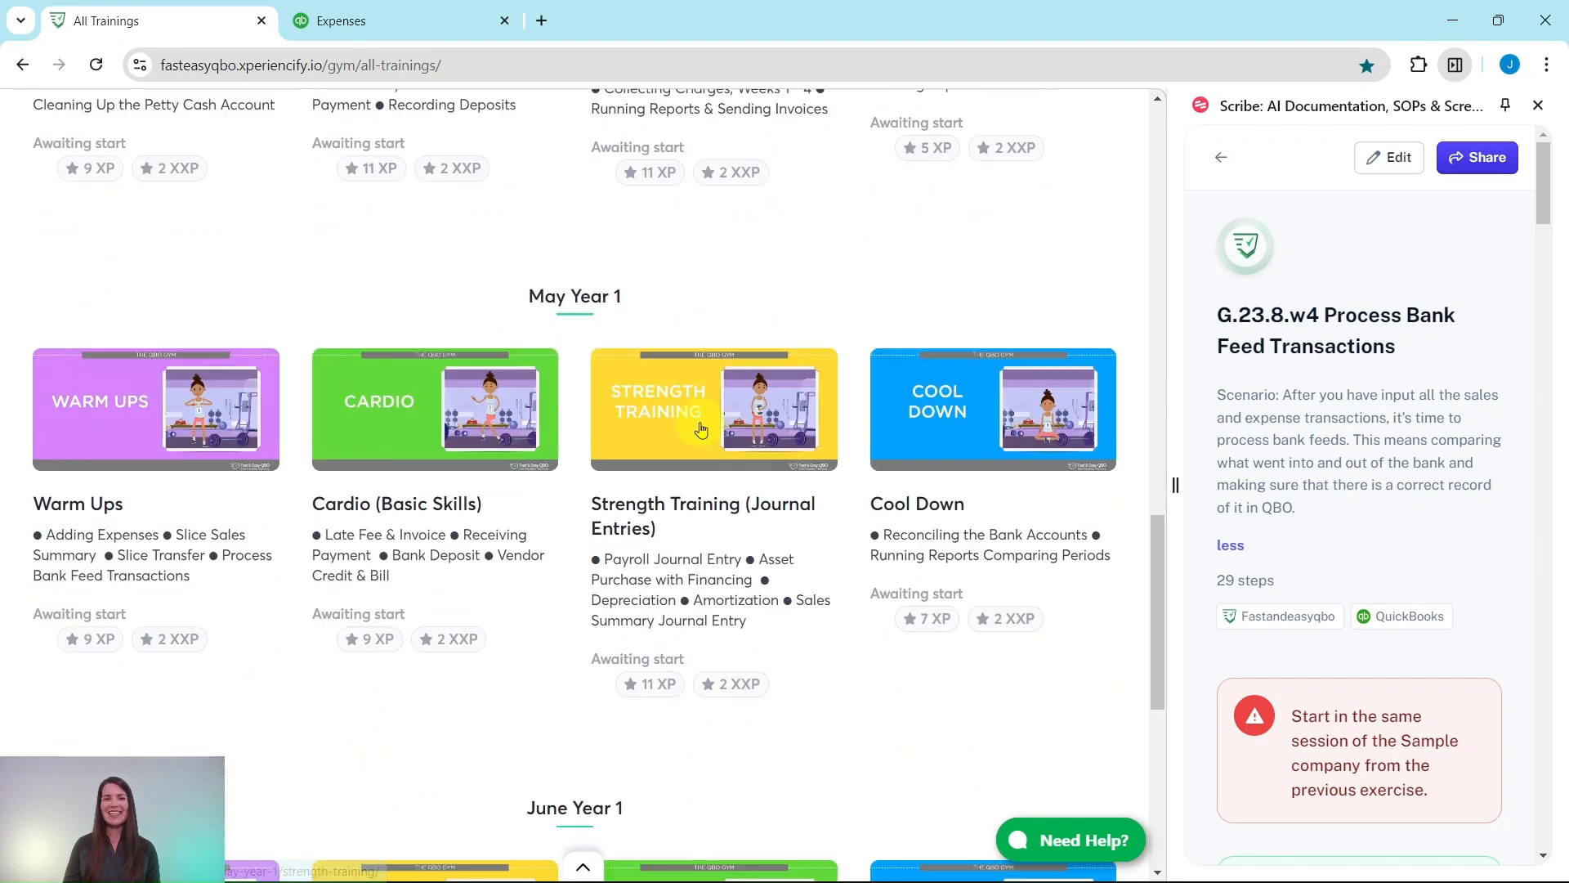
scroll(645, 417, "down", 5)
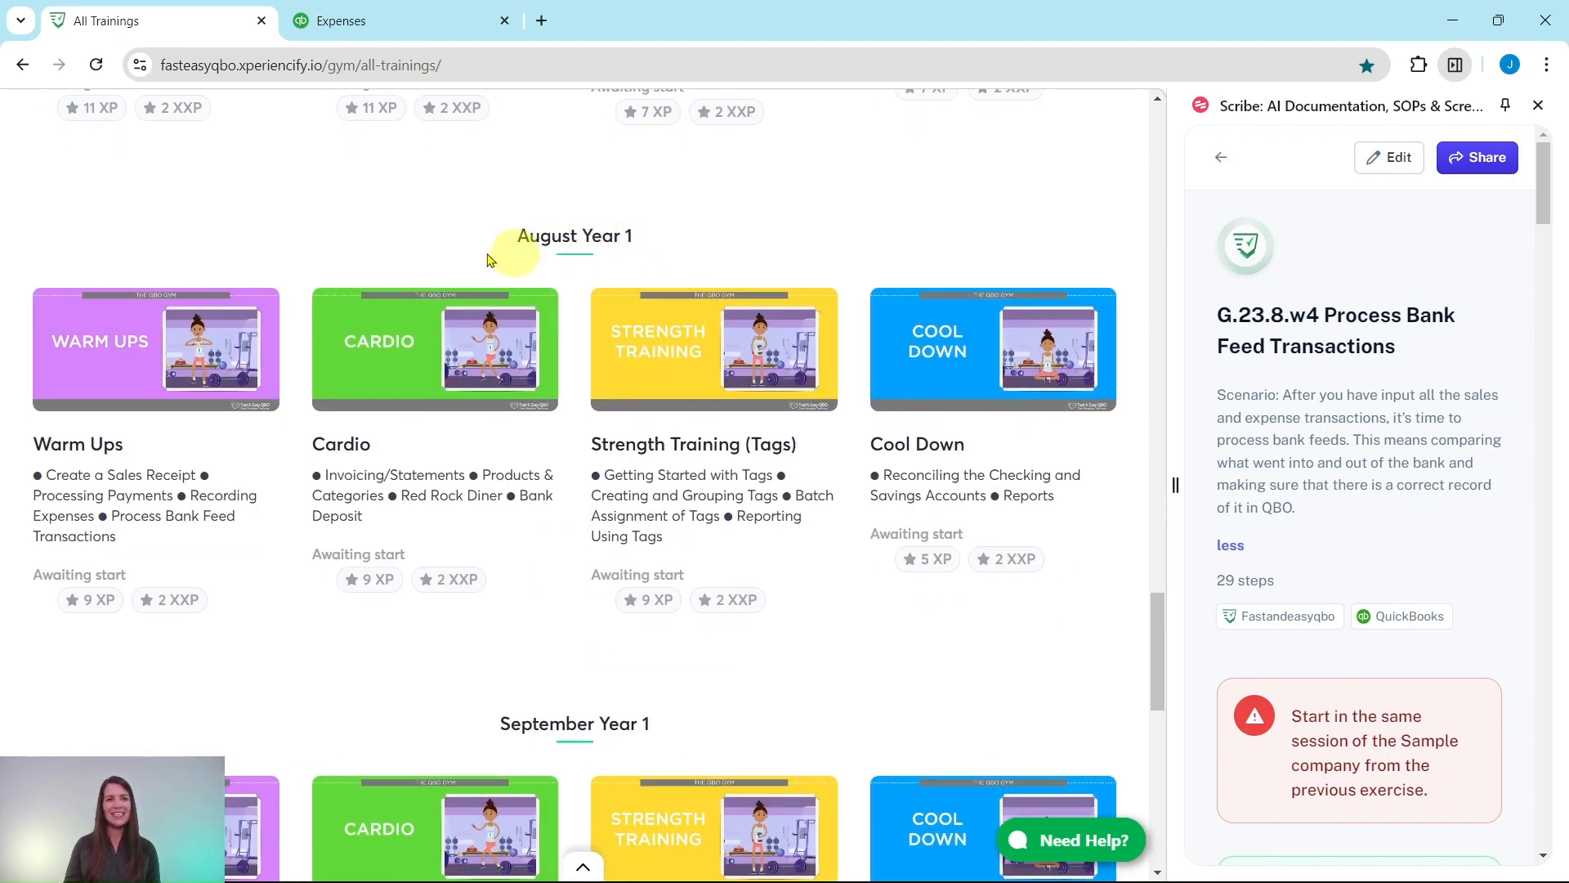
left_click(131, 375)
Step: Look through the Warm Ups lesson down to Hands On Practice G.23.8.w4 and read the exercise guide's starting instructions
scroll(154, 372, "down", 2)
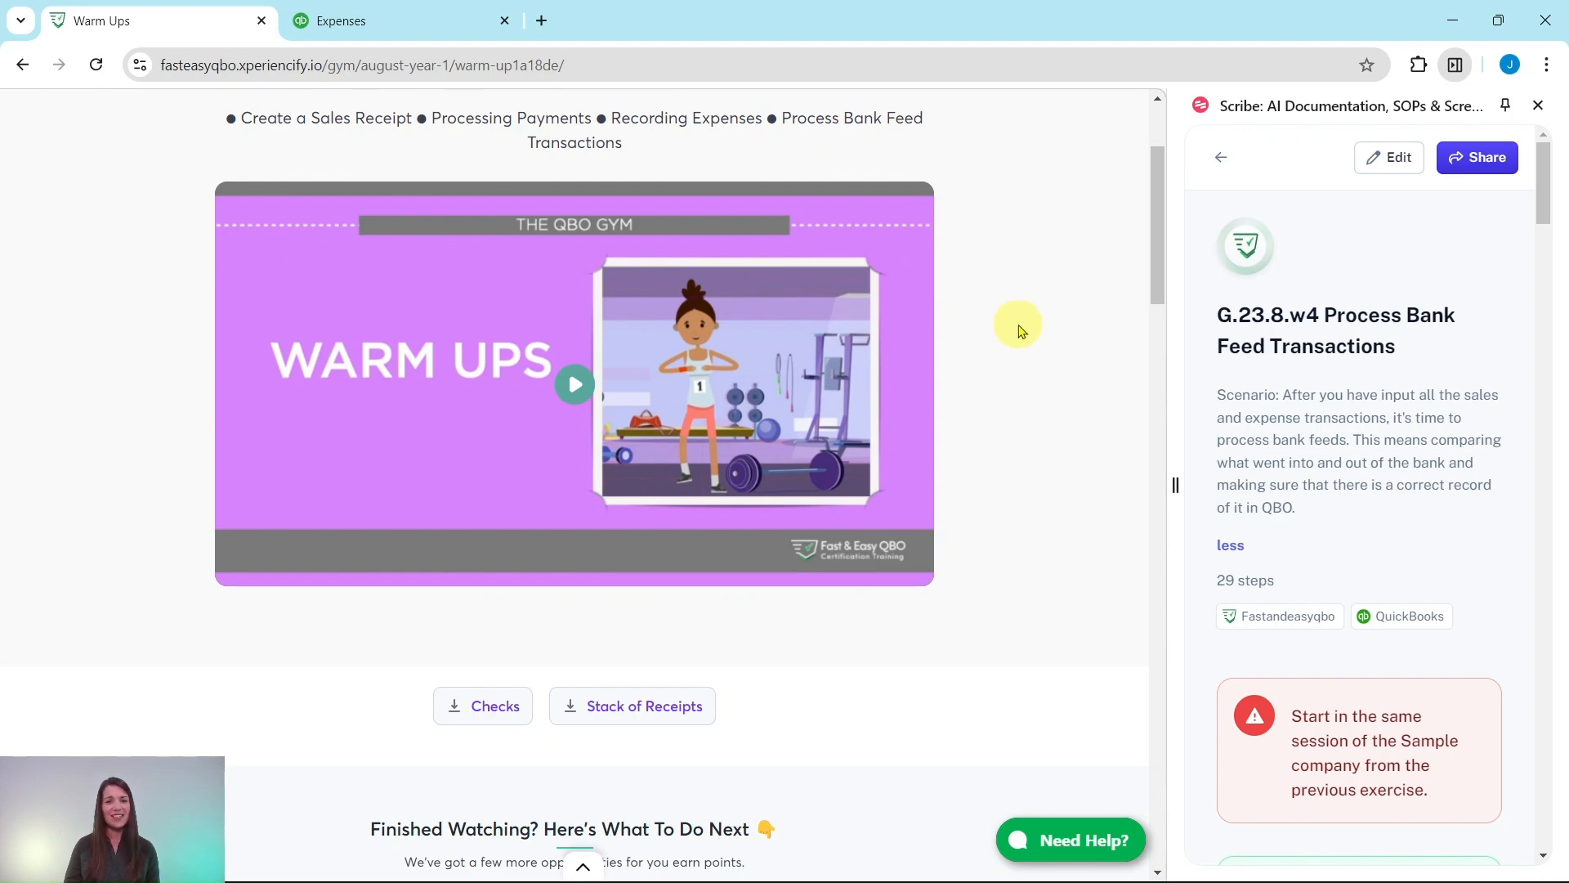
scroll(1034, 278, "down", 9)
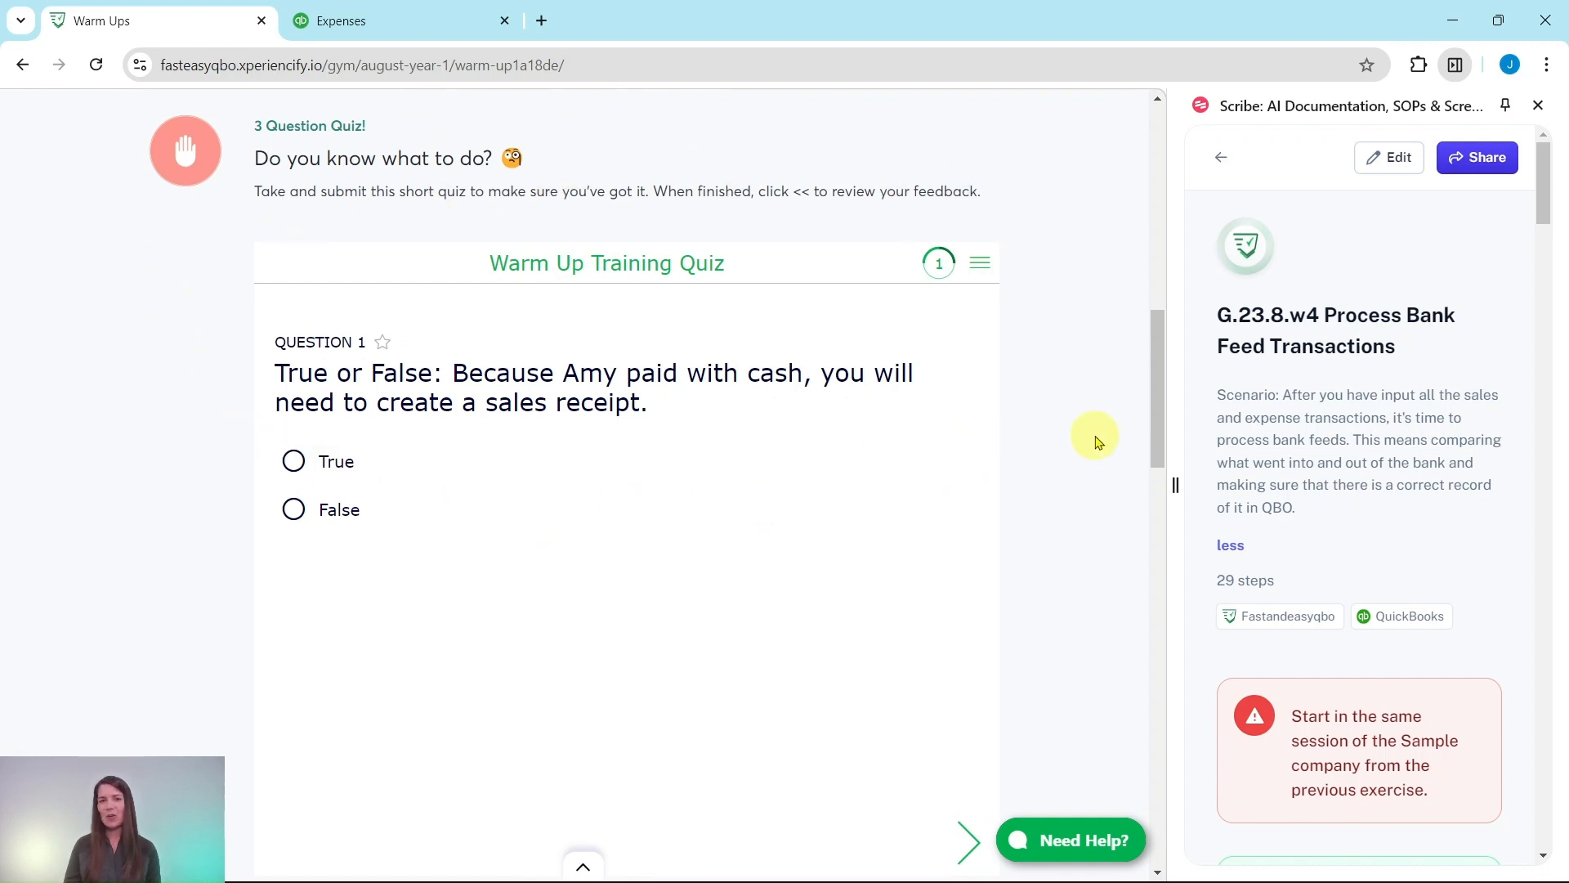
scroll(1087, 435, "down", 8)
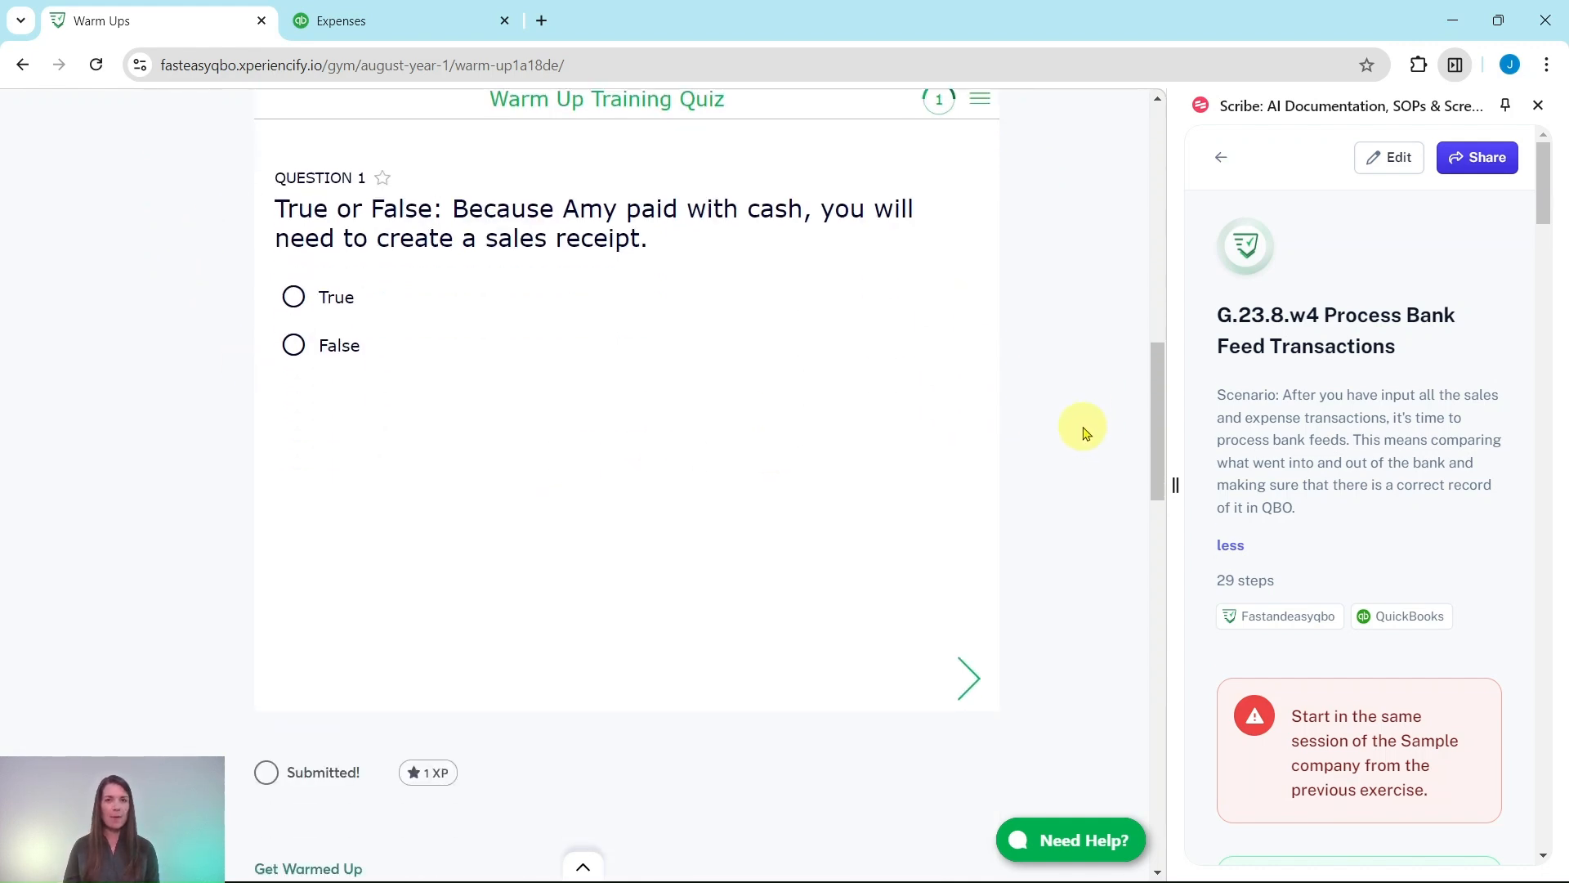
scroll(1084, 428, "down", 2)
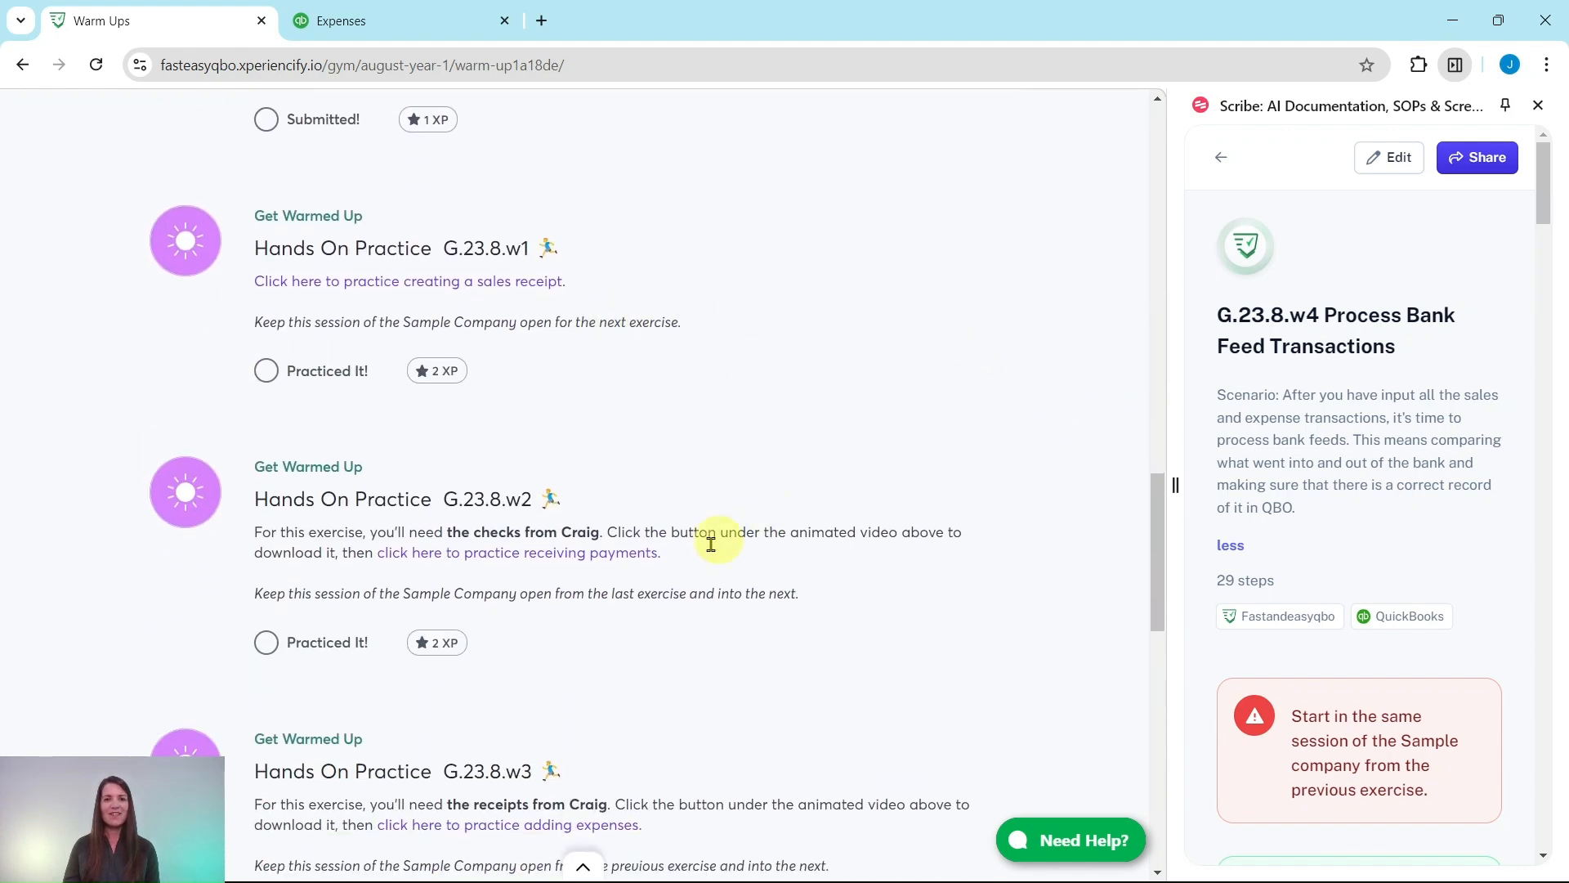
scroll(750, 527, "down", 1)
scroll(756, 537, "down", 7)
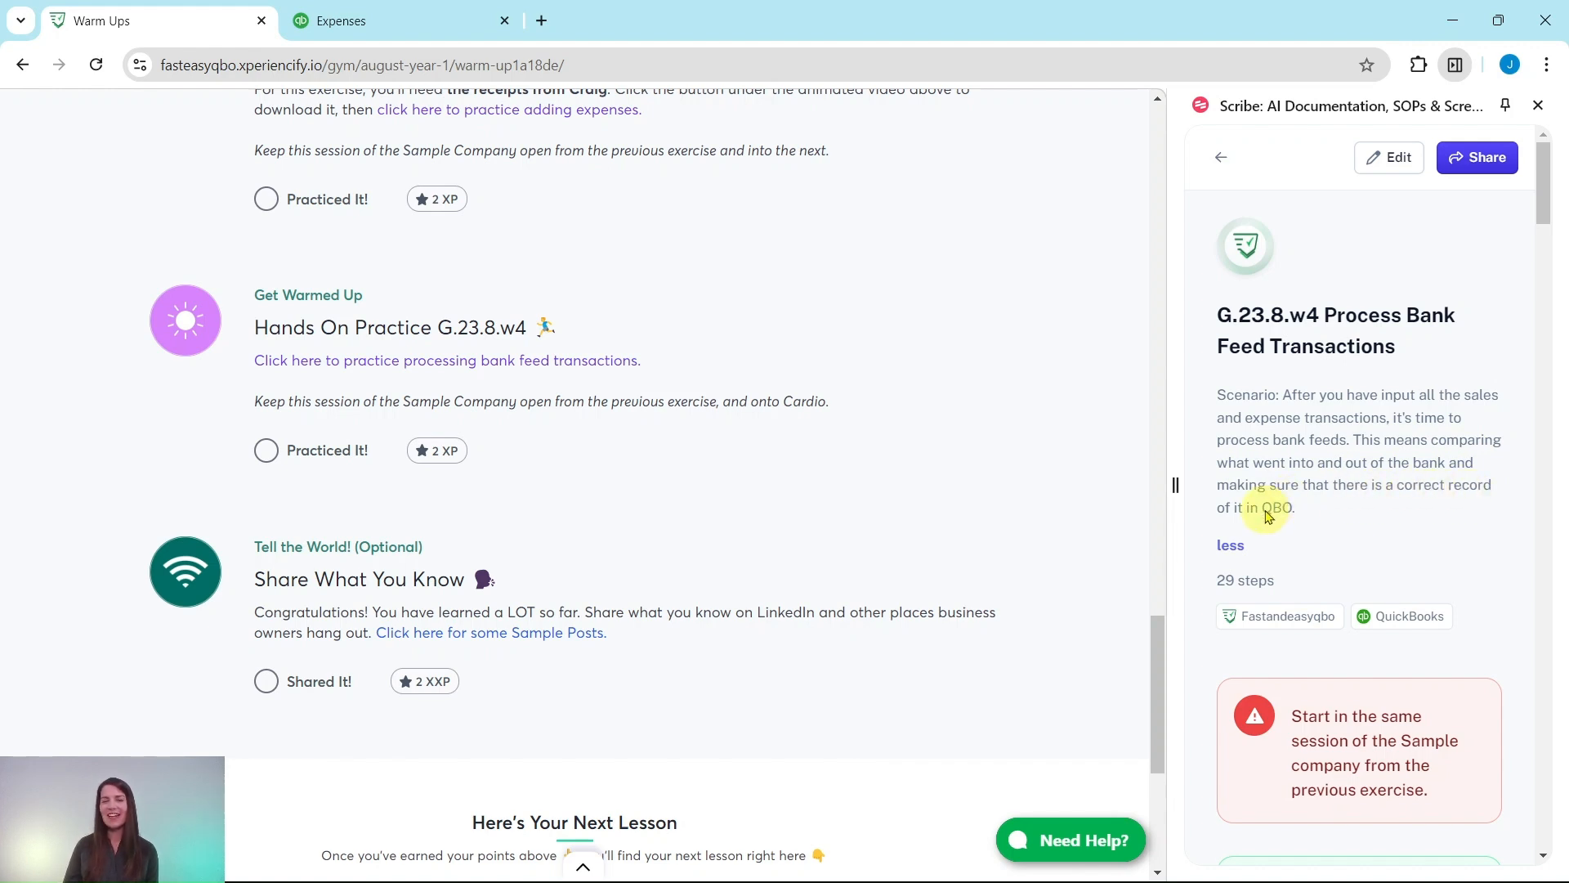
scroll(1312, 482, "down", 5)
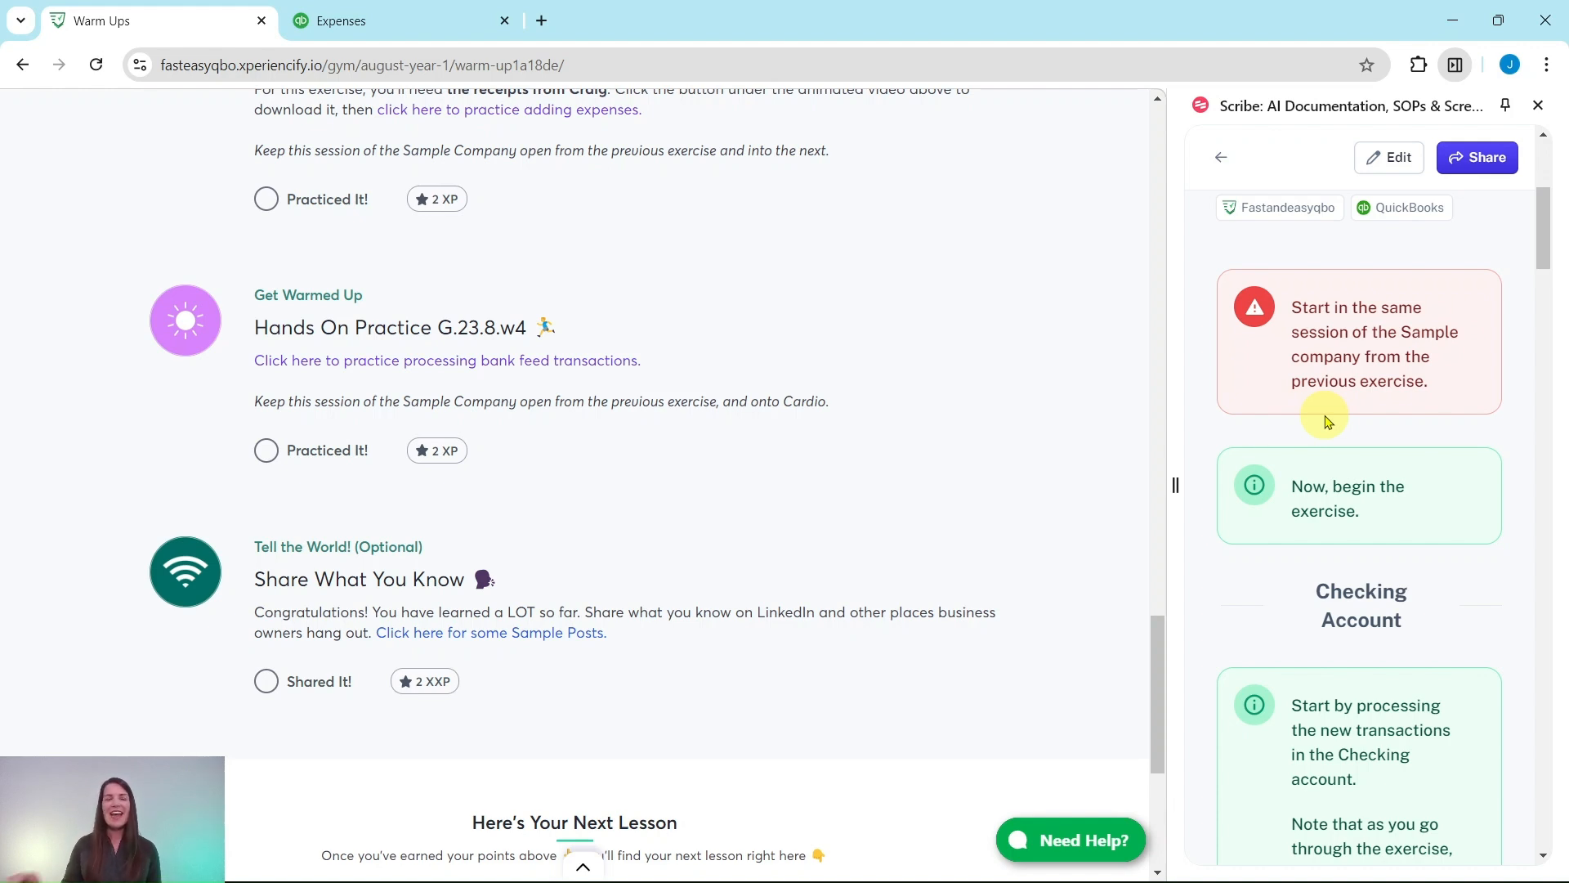
Step: Switch to the QuickBooks Online sample company, open its bank transactions page and dismiss the bank connection pop-up
left_click(392, 22)
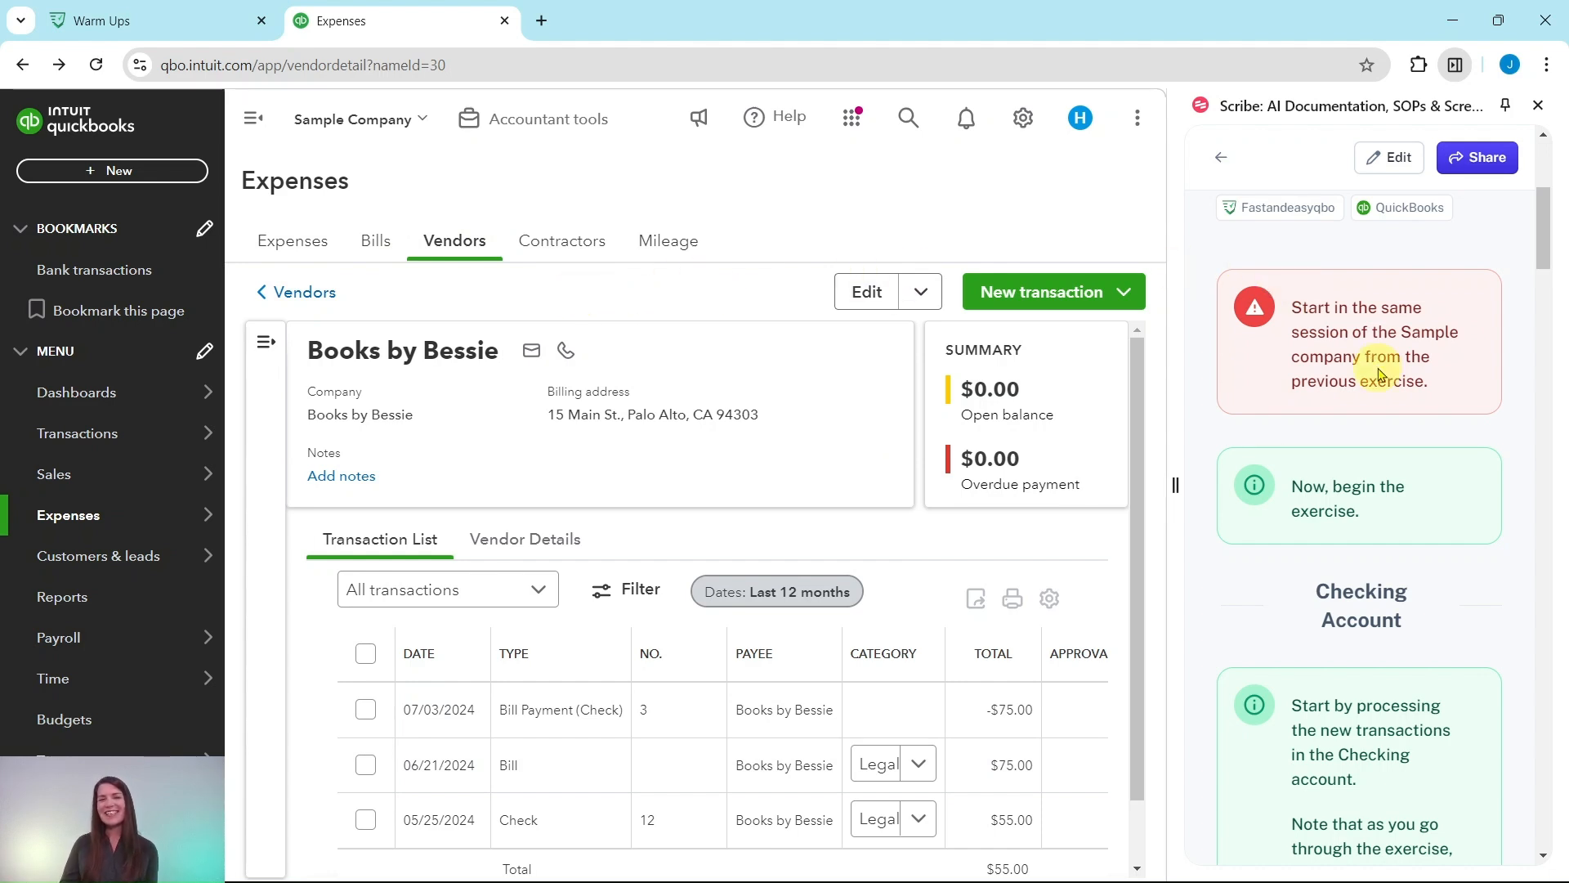
scroll(1379, 367, "down", 2)
scroll(1379, 367, "down", 2)
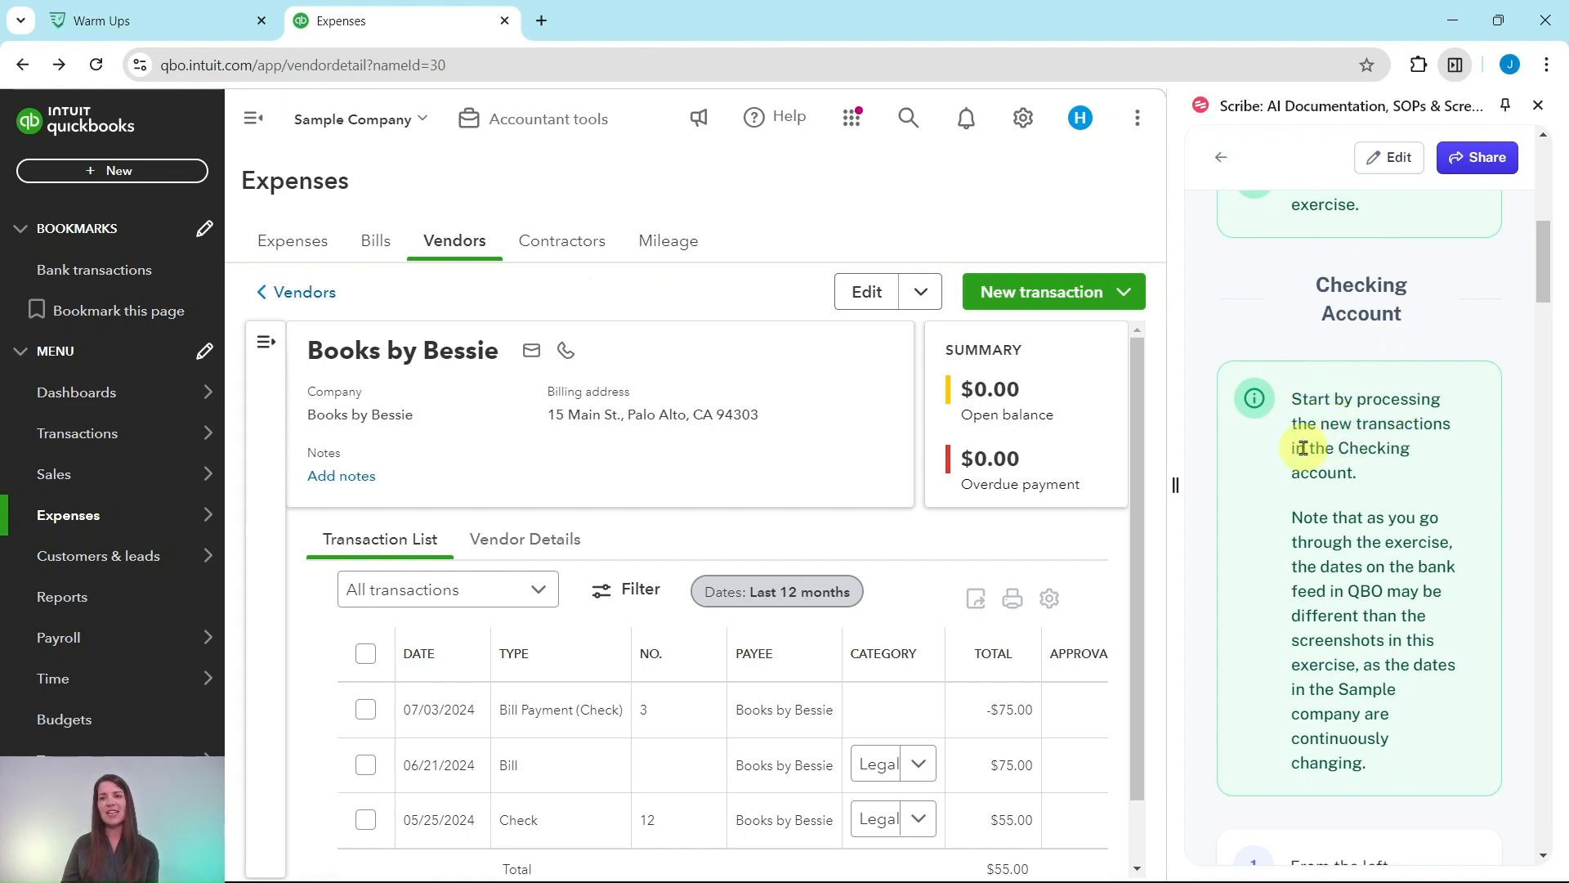
scroll(1360, 466, "down", 1)
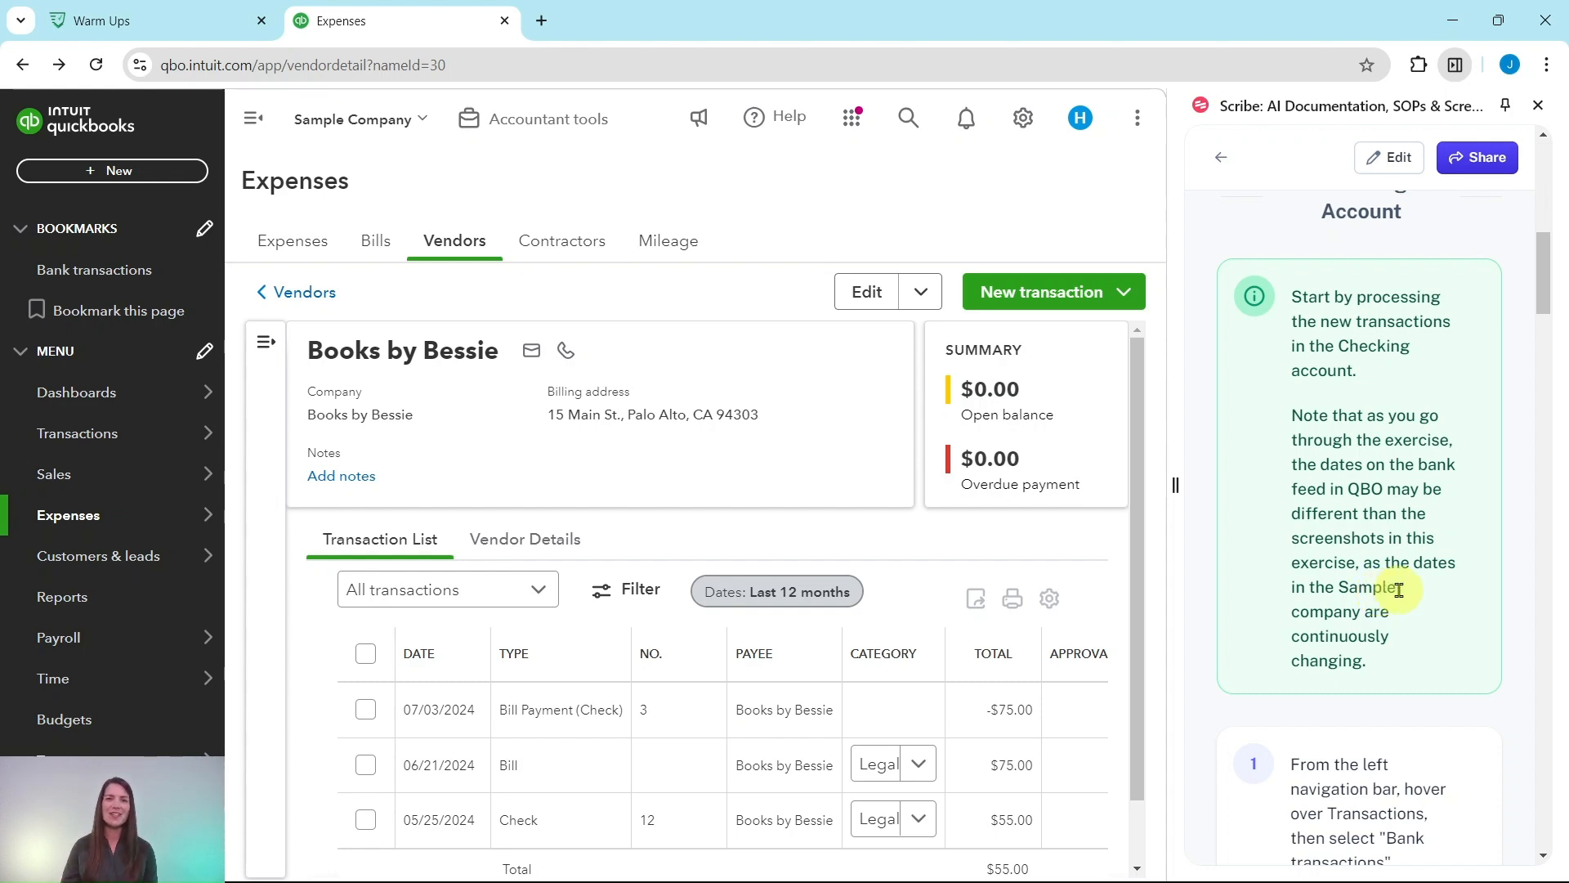
scroll(1402, 573, "down", 3)
scroll(1402, 566, "down", 3)
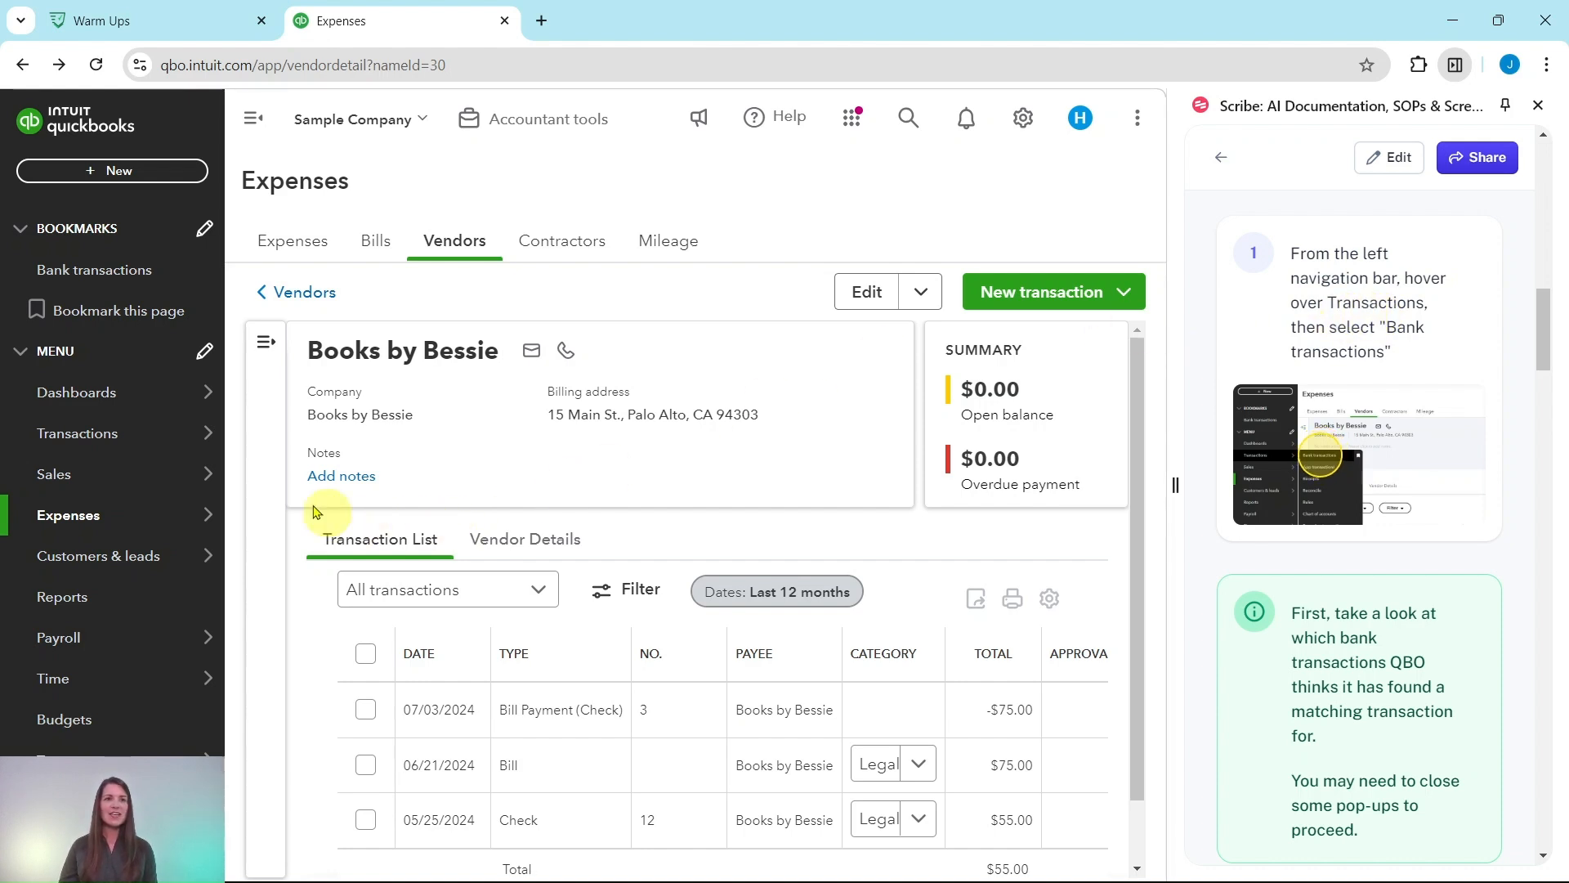
mouse_move(111, 436)
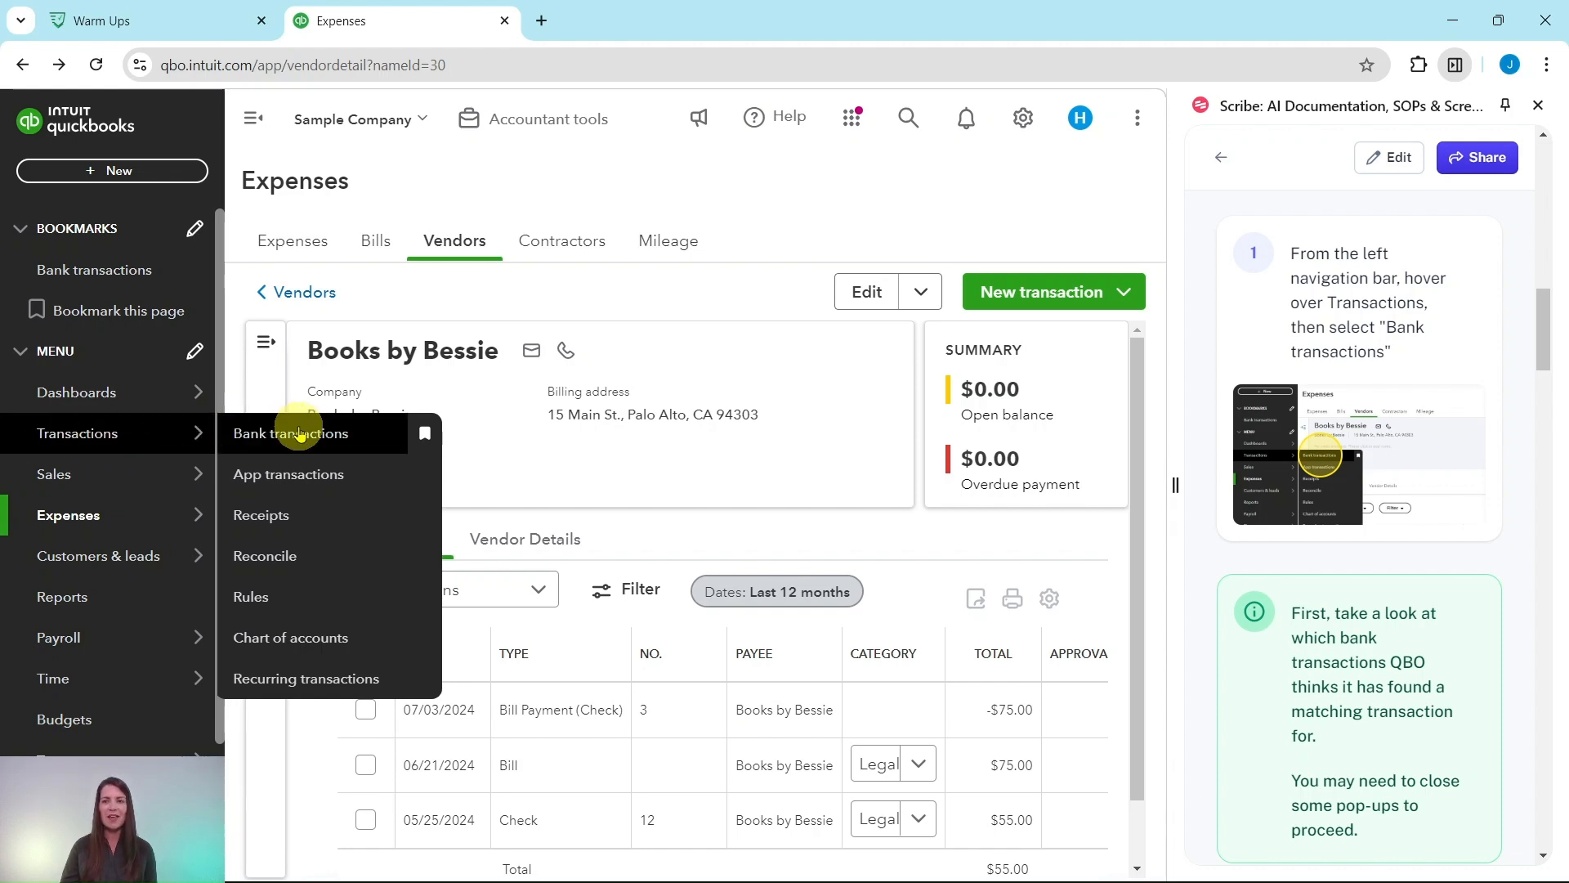
left_click(300, 433)
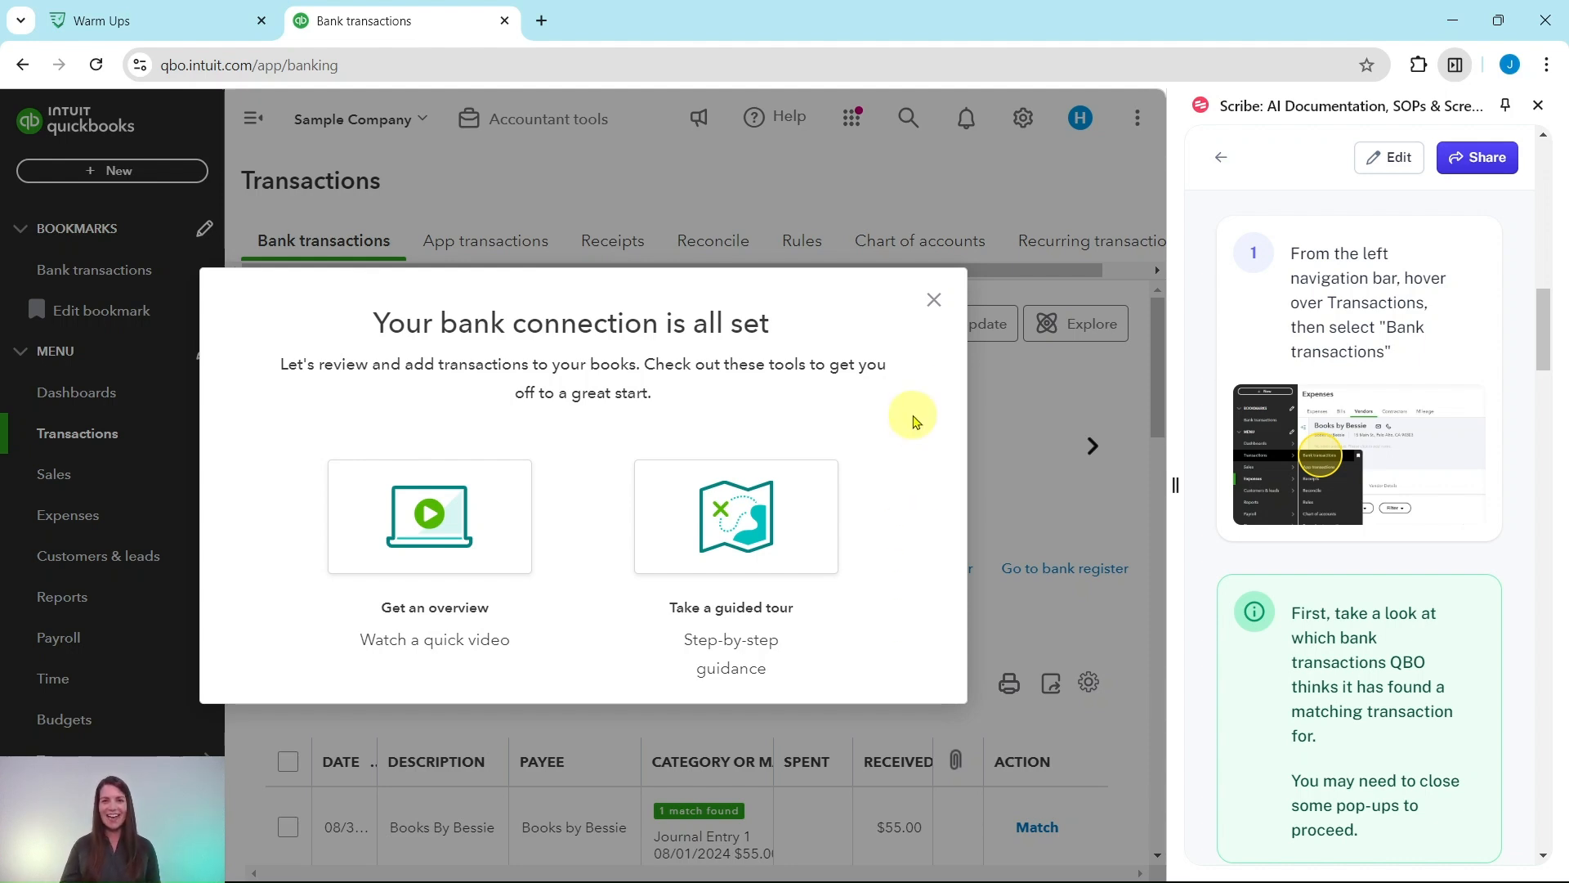
left_click(937, 303)
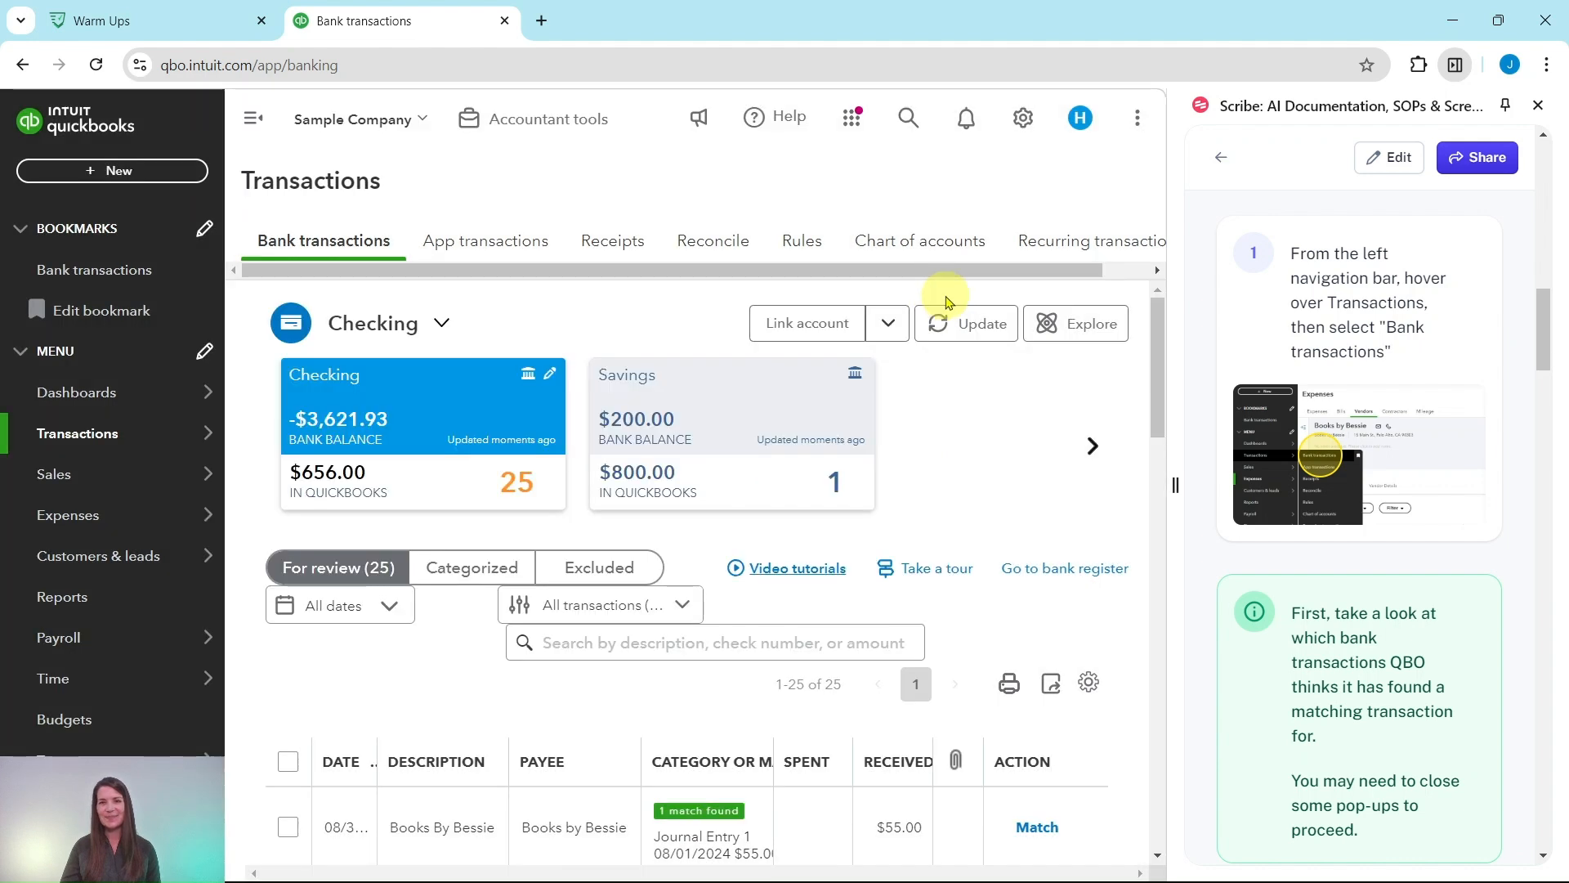
Step: Filter the Checking account's for-review transactions to show only suggested matches
scroll(1360, 462, "down", 2)
scroll(1360, 462, "down", 1)
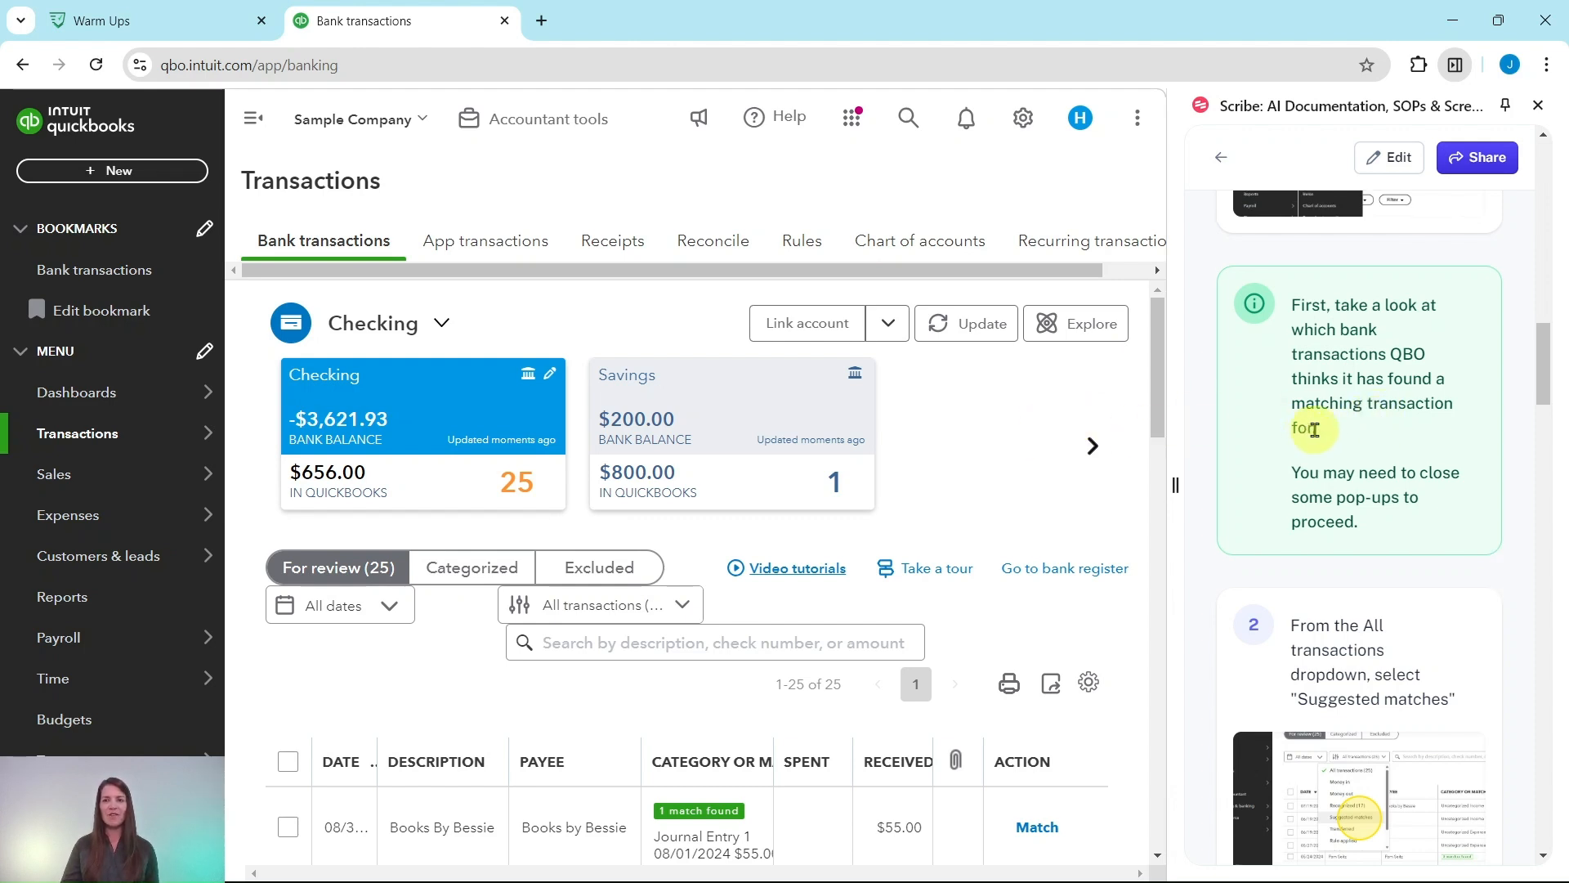
scroll(1309, 432, "down", 3)
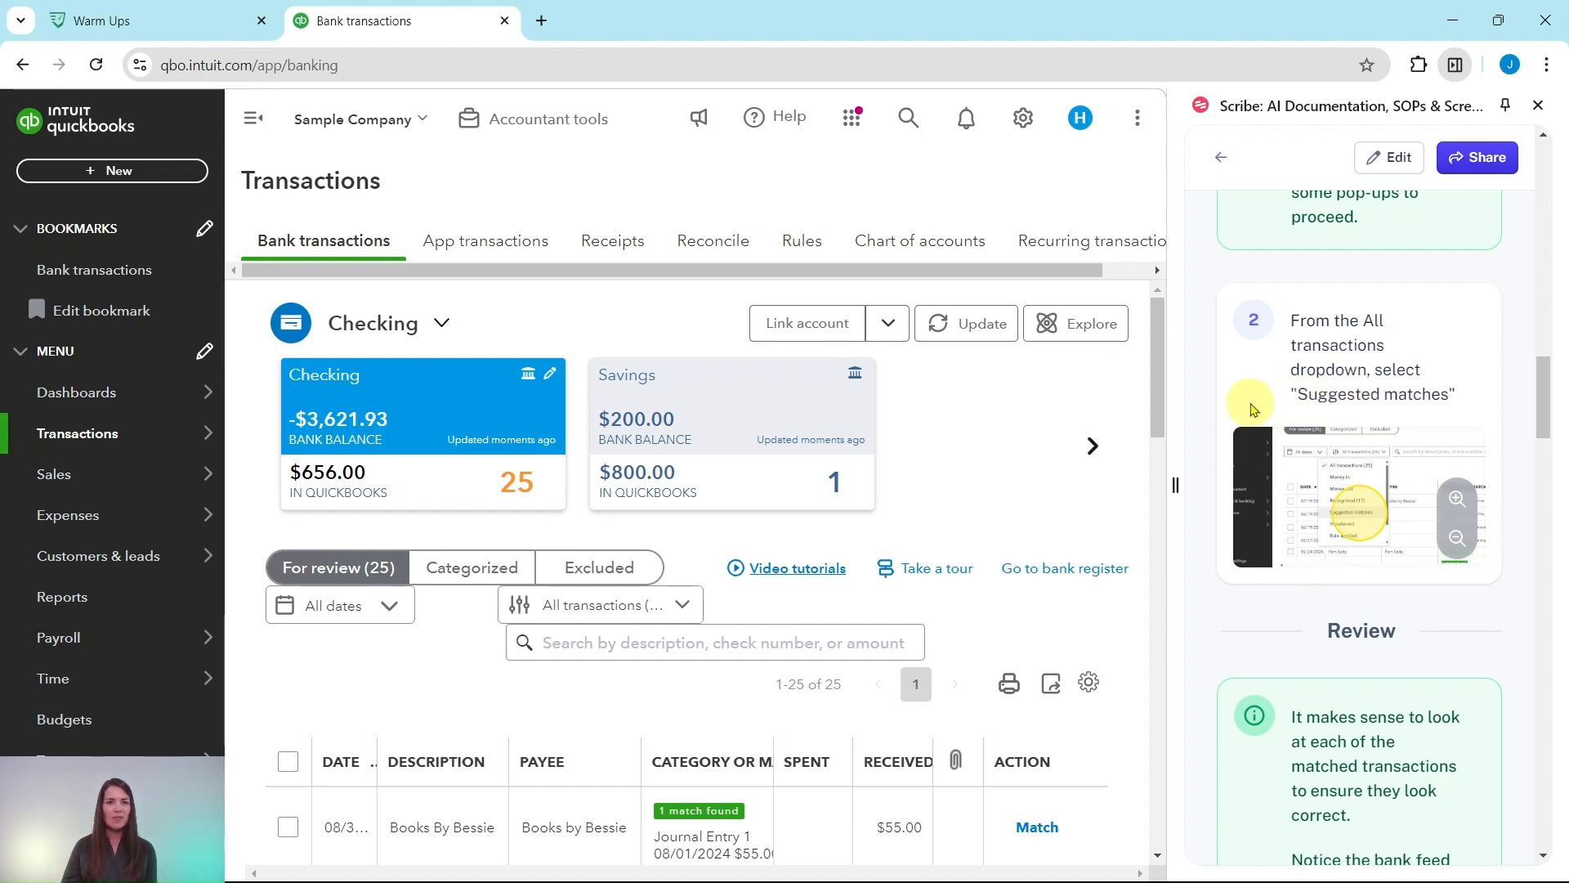
left_click(681, 611)
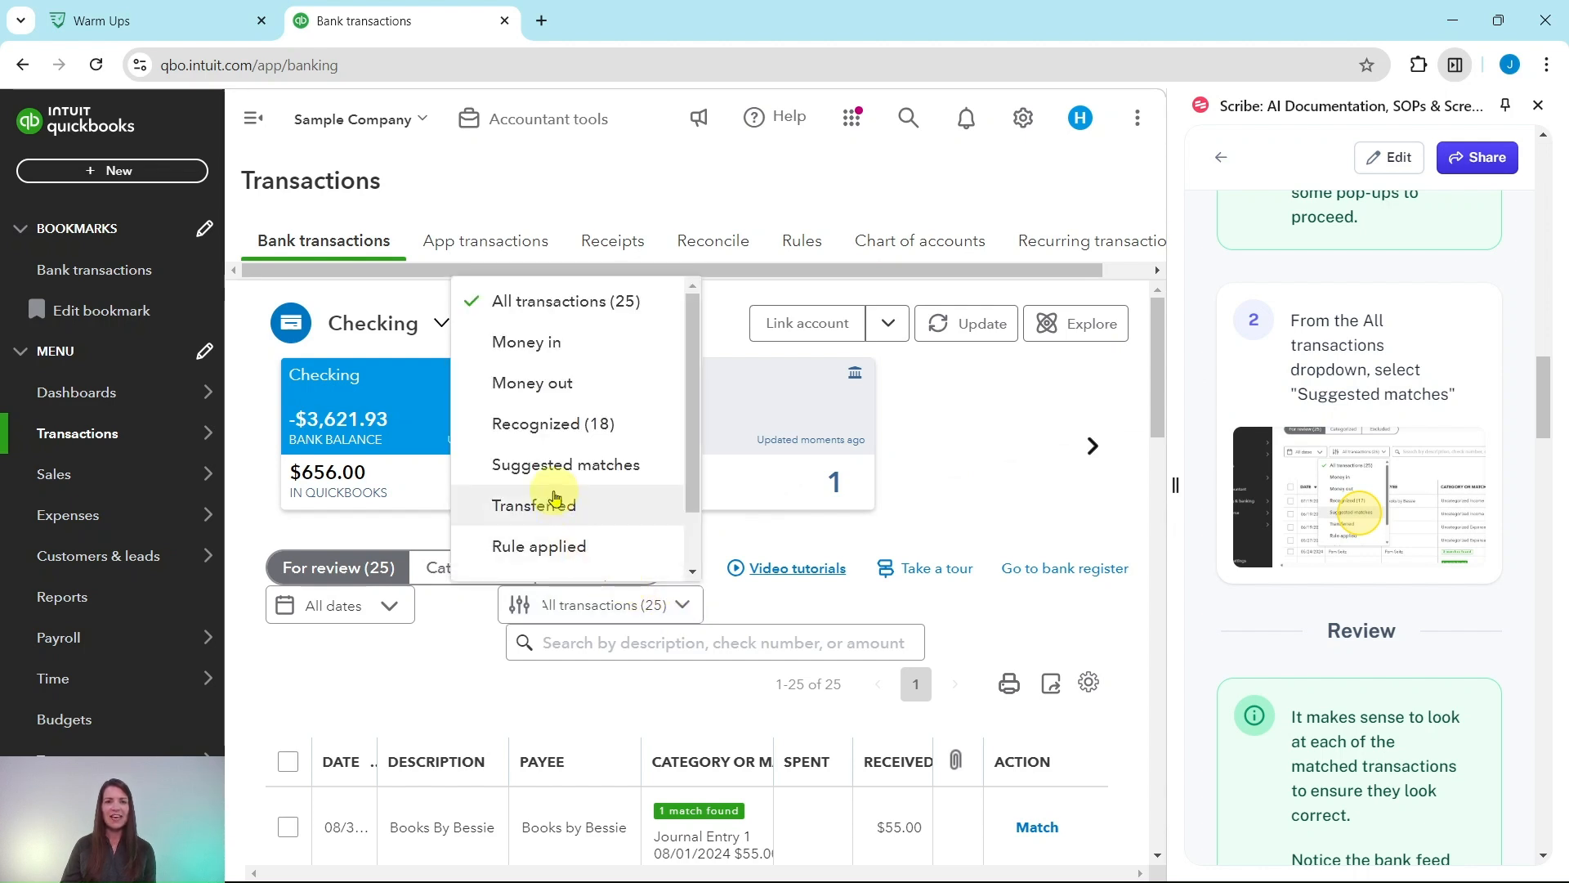
left_click(550, 464)
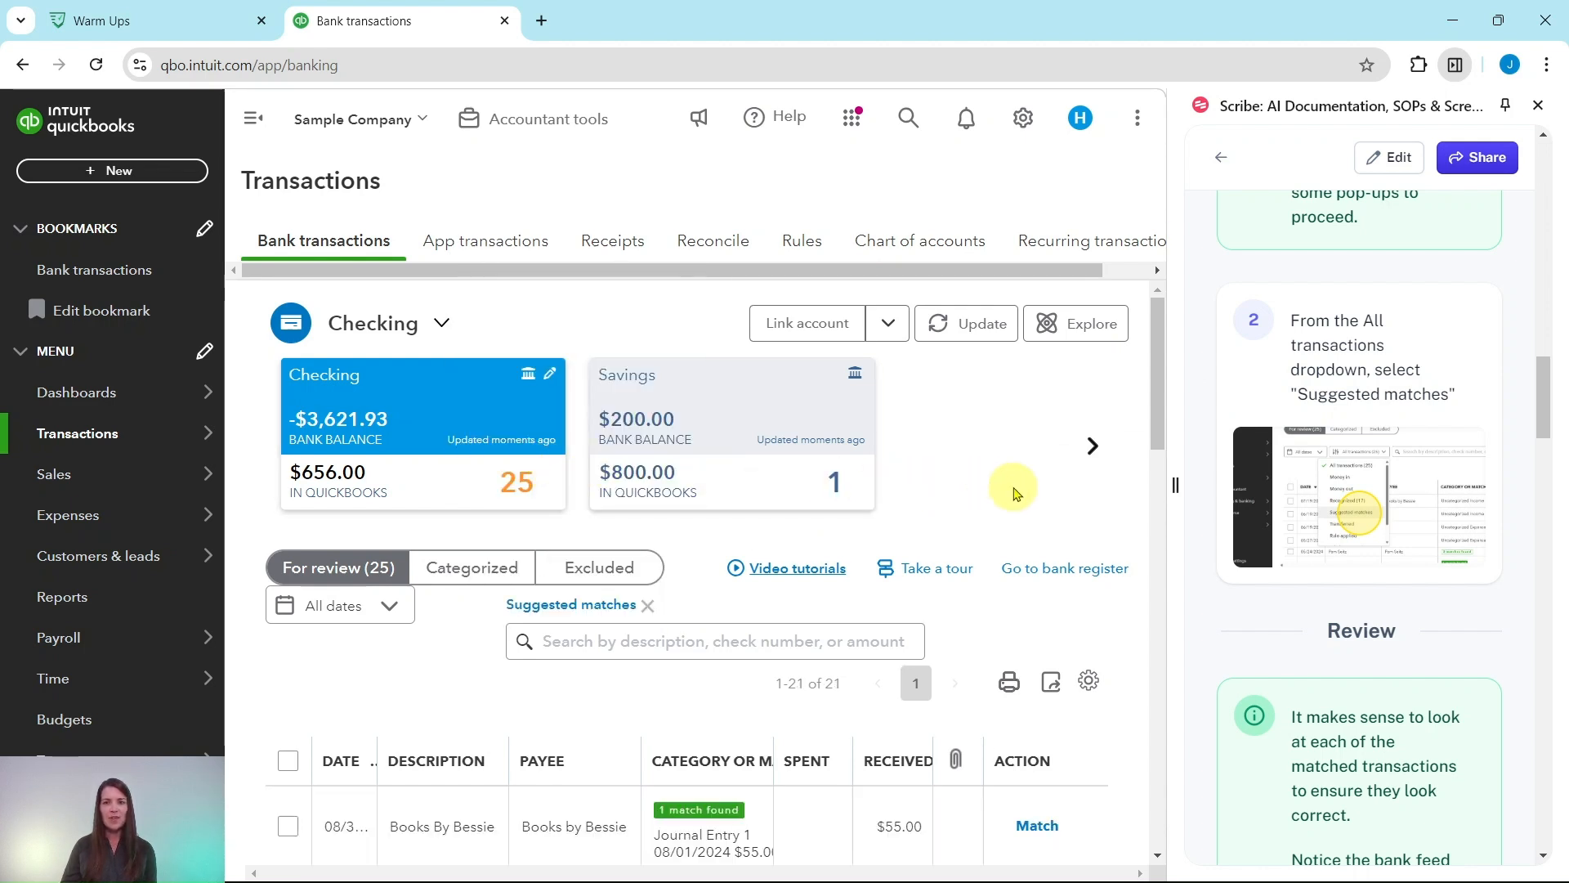
Step: Review the suggested matches in the Checking feed against the guide, including the Books by Bessie journal entry and the rows with multiple matches
scroll(1040, 502, "down", 3)
scroll(1046, 506, "down", 2)
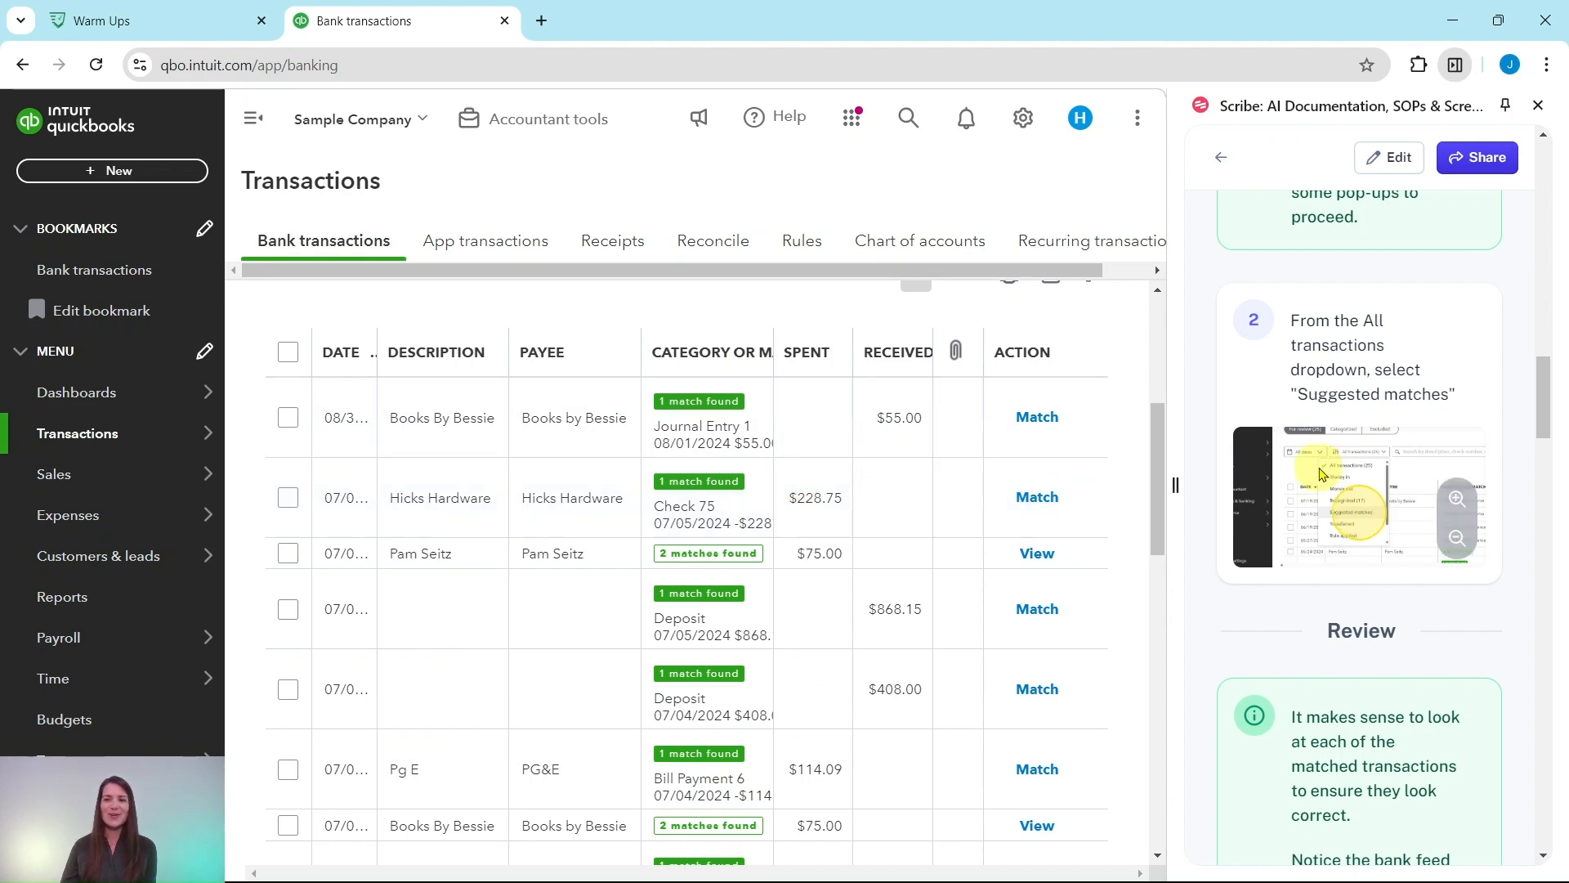
scroll(1351, 469, "down", 5)
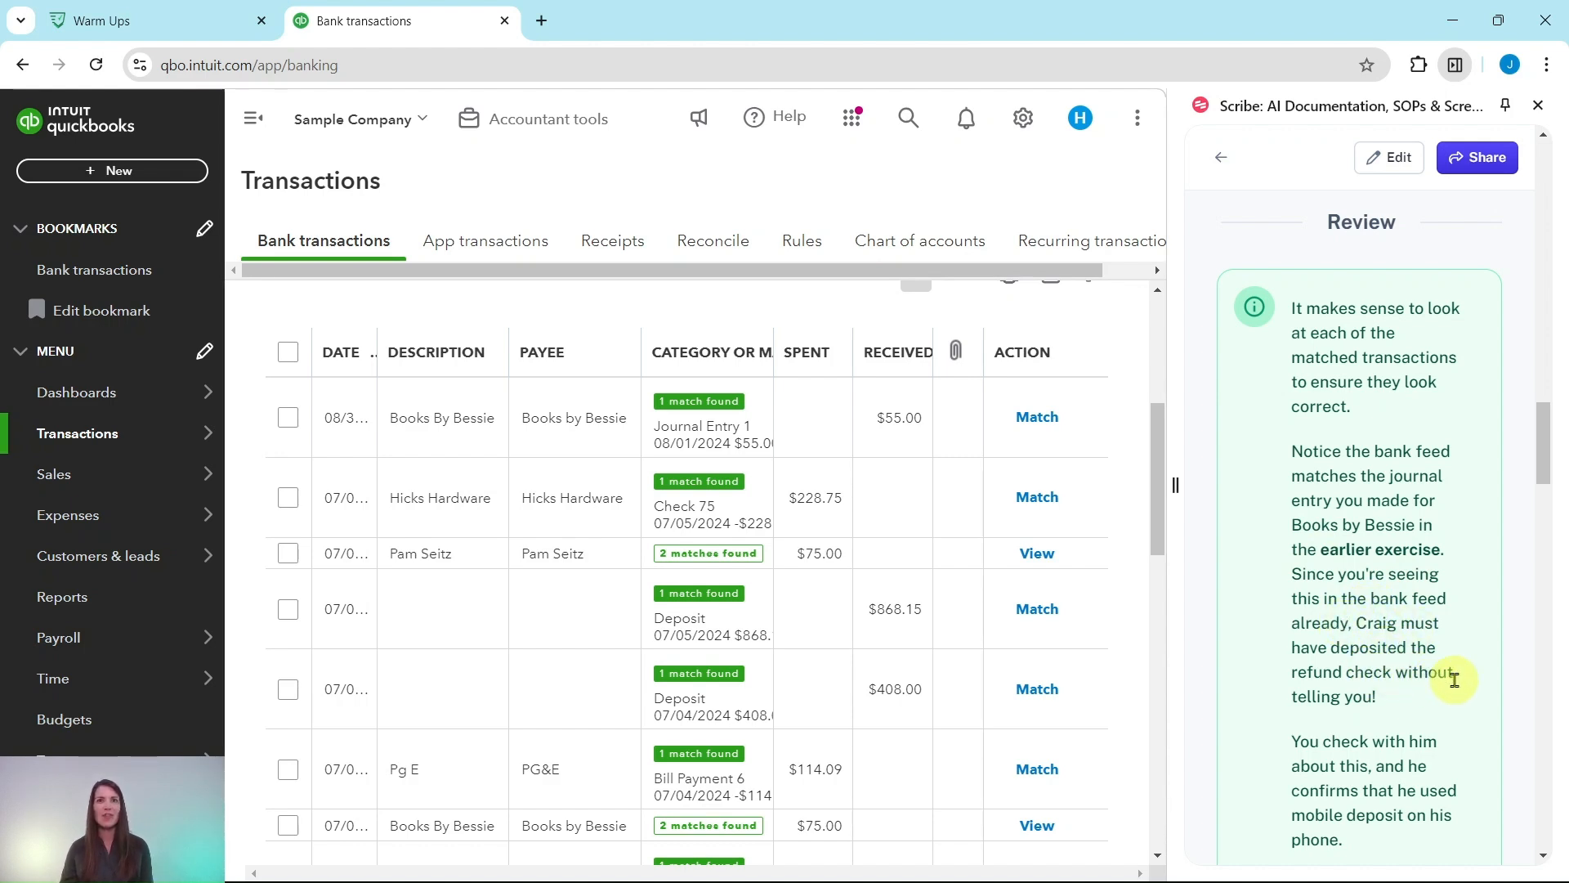
scroll(1455, 676, "down", 3)
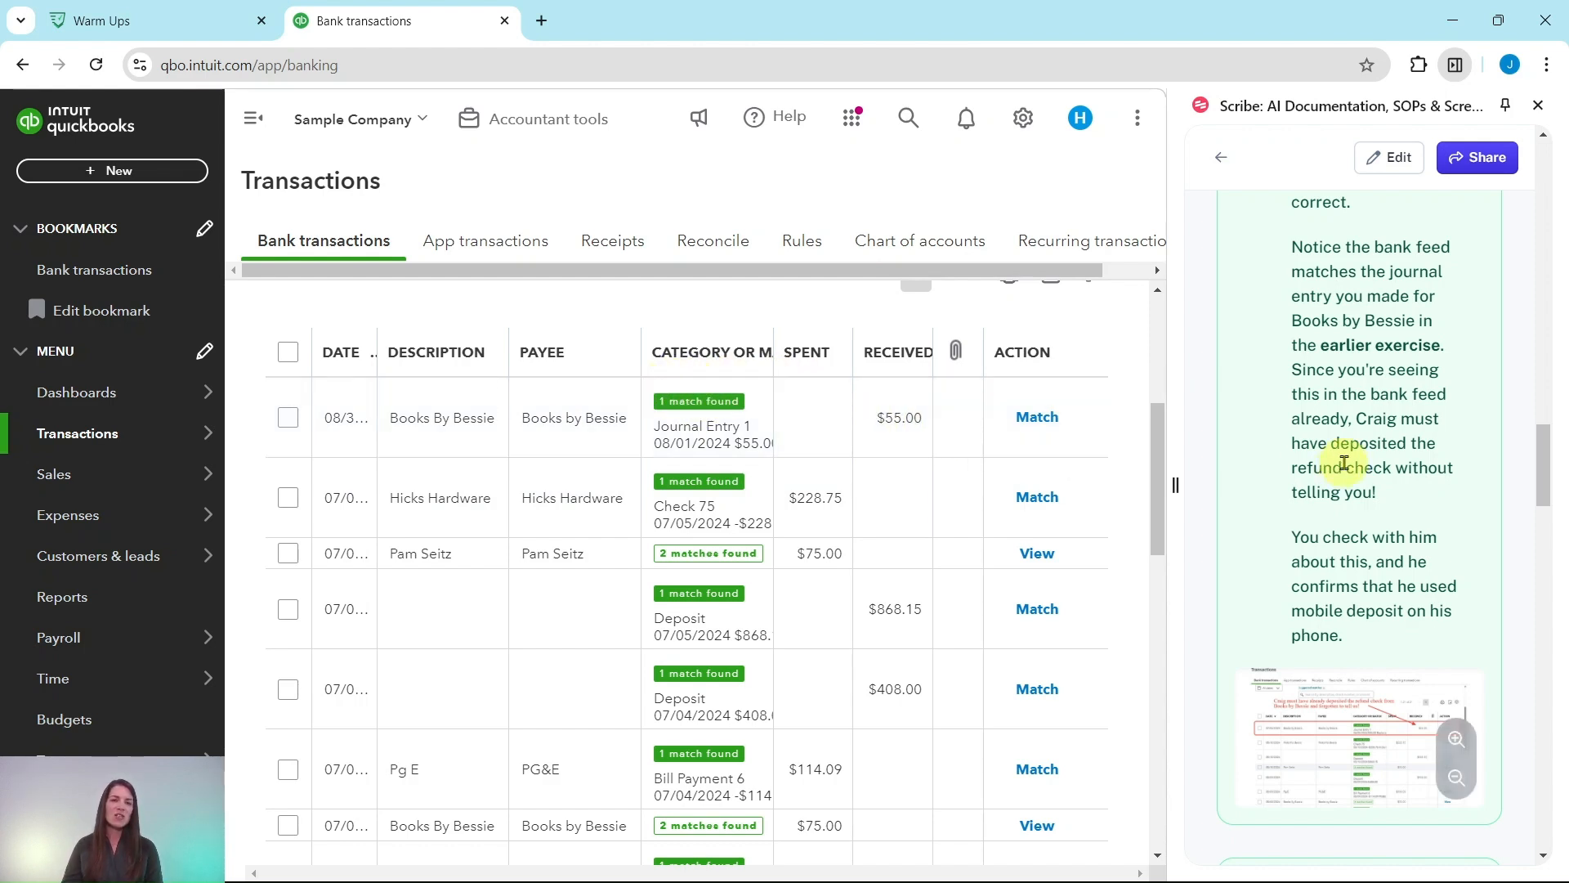
scroll(1394, 456, "down", 8)
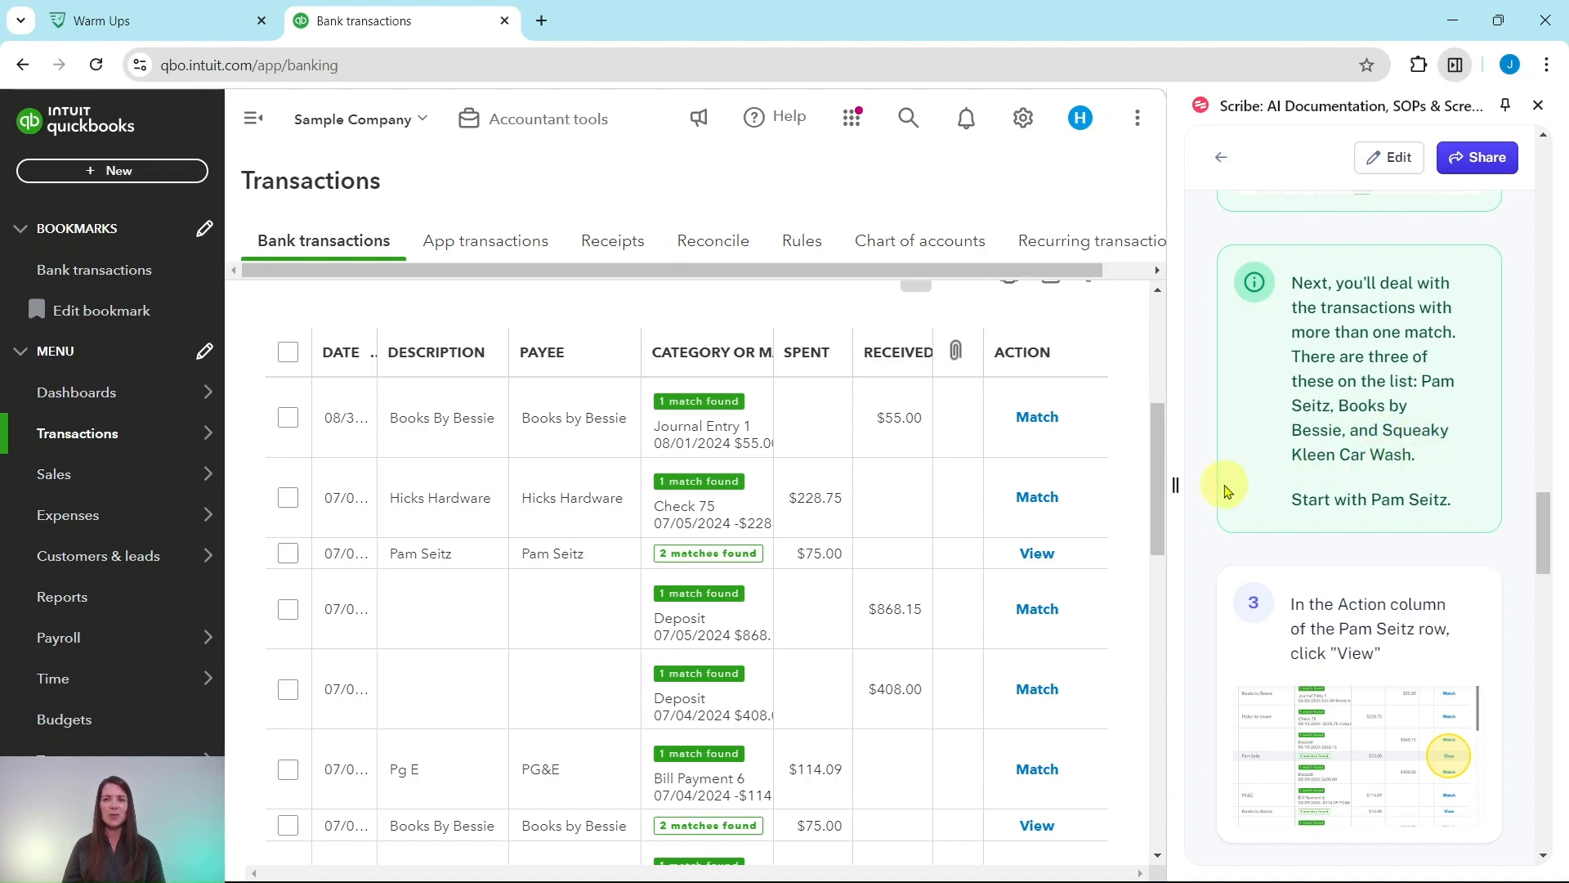
scroll(883, 445, "down", 3)
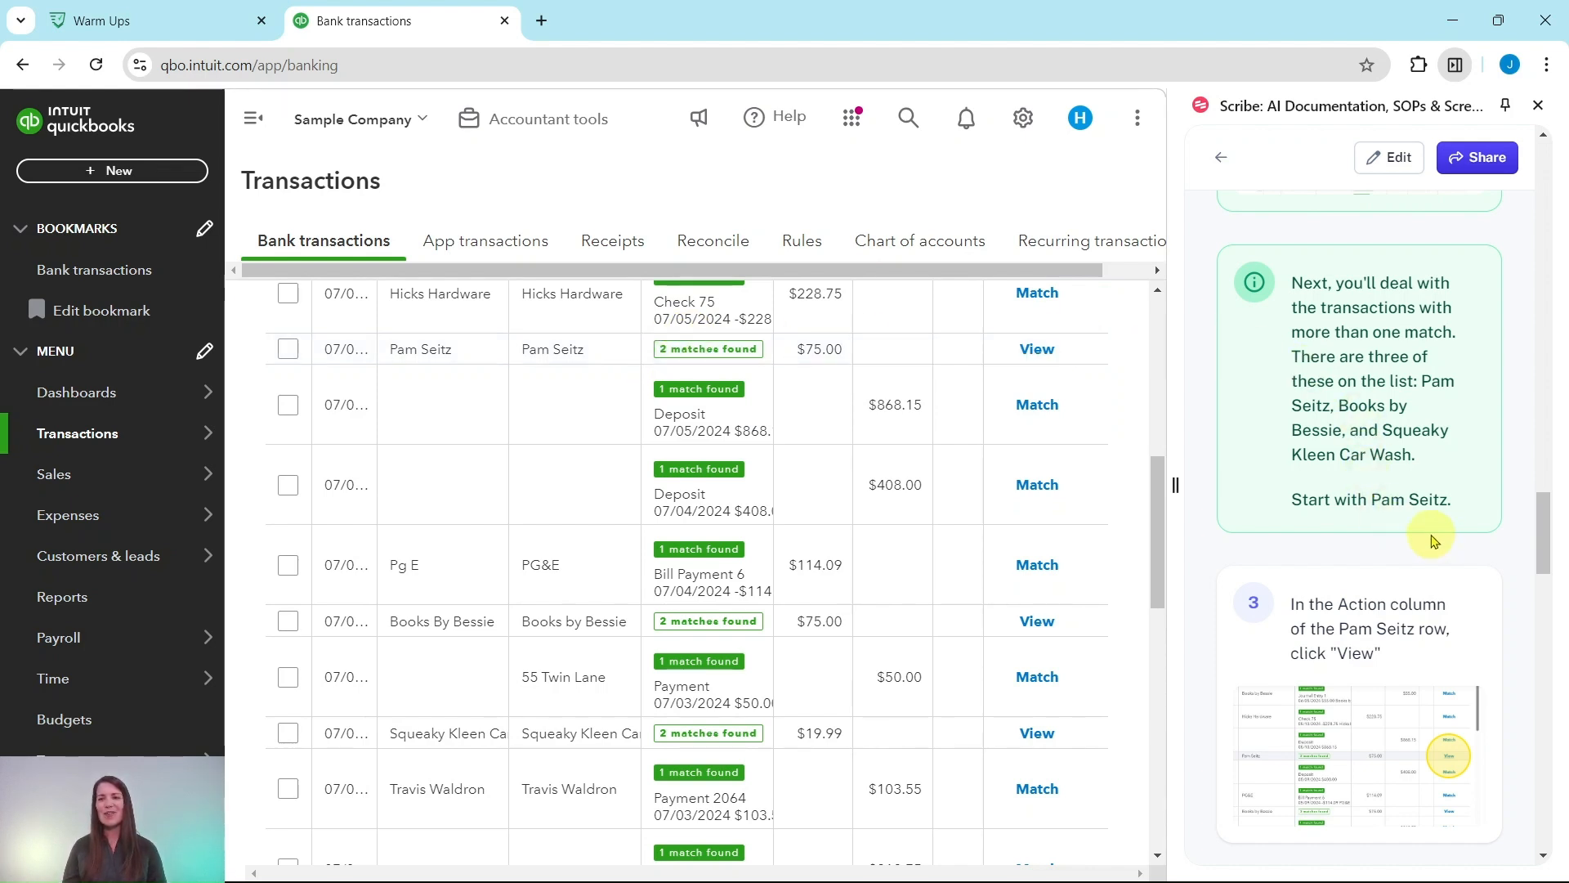
Step: Match the $75.00 bank transaction just below the Hicks Hardware row to Expense 76 dated 07/05/2024
scroll(1426, 528, "down", 2)
scroll(1417, 516, "down", 2)
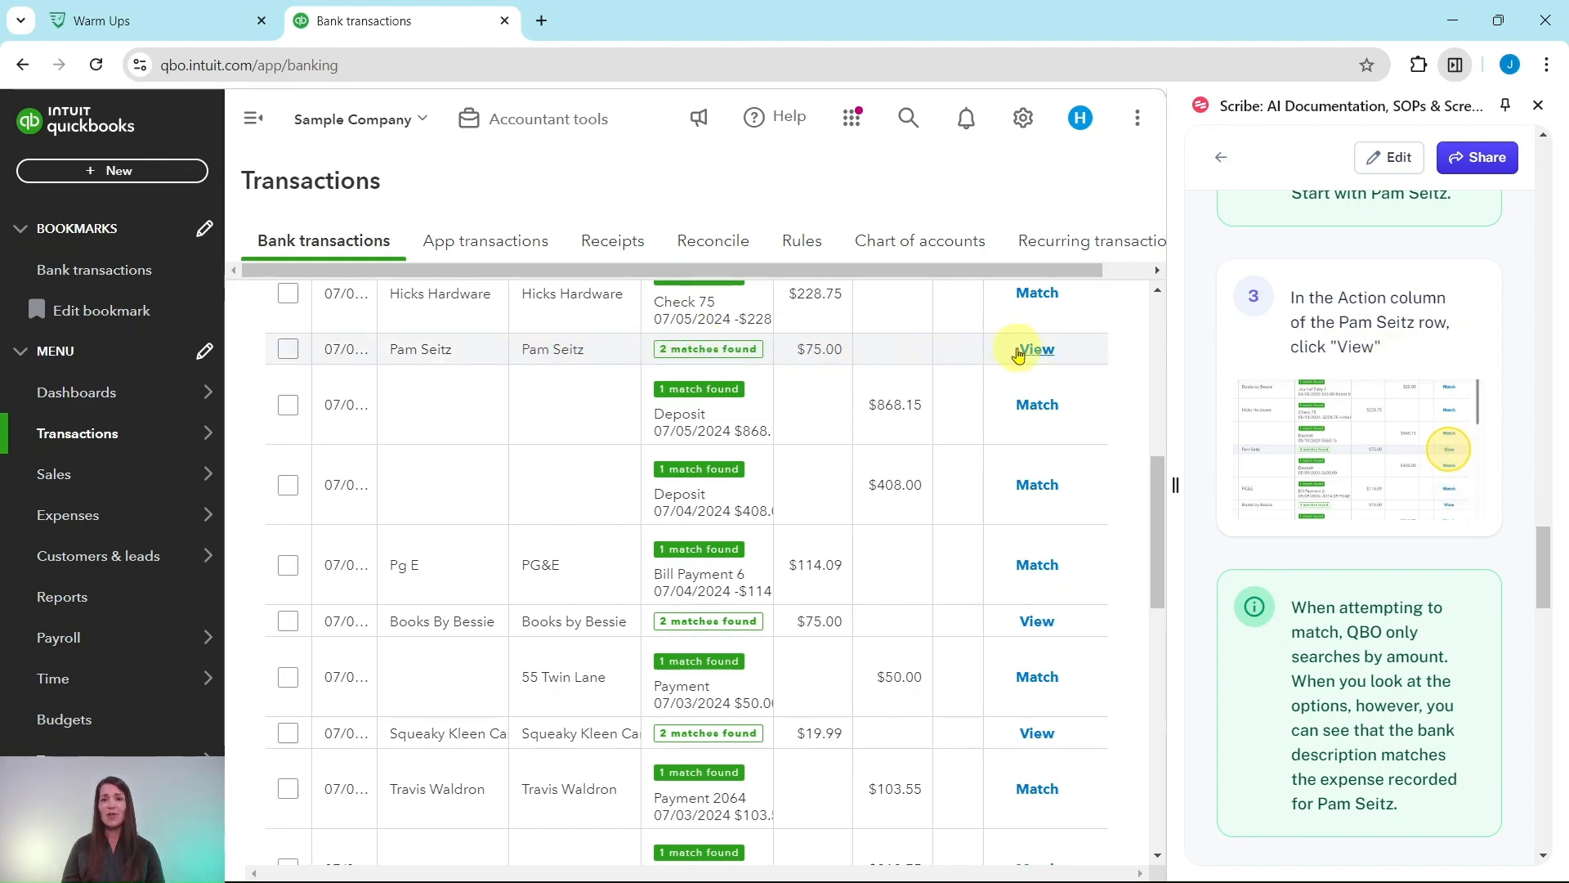
left_click(1044, 351)
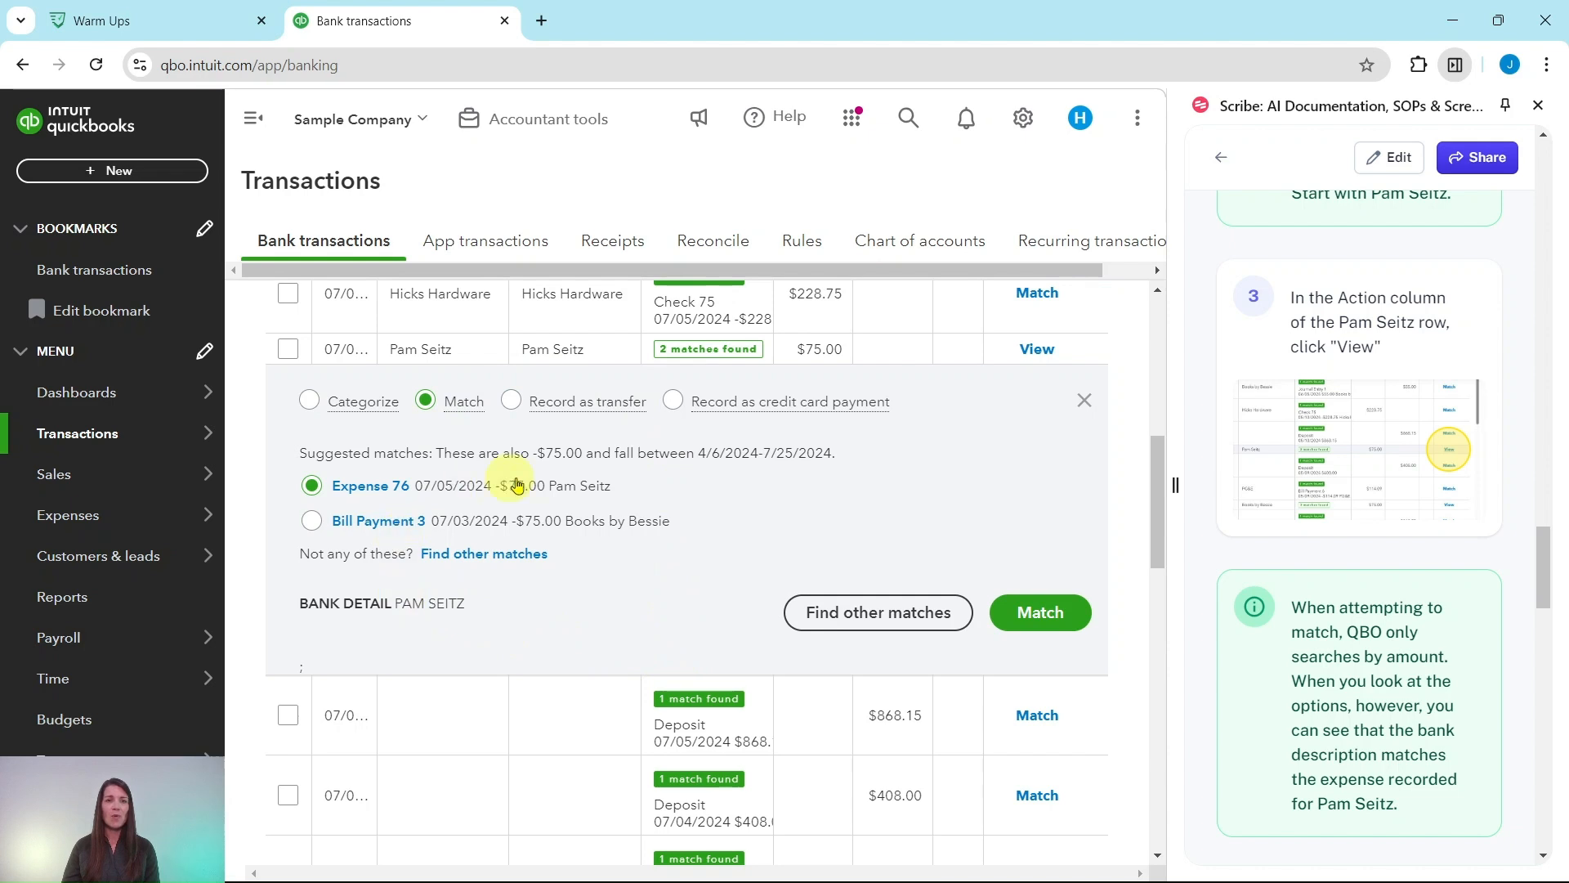
scroll(1302, 523, "down", 2)
scroll(1302, 523, "down", 1)
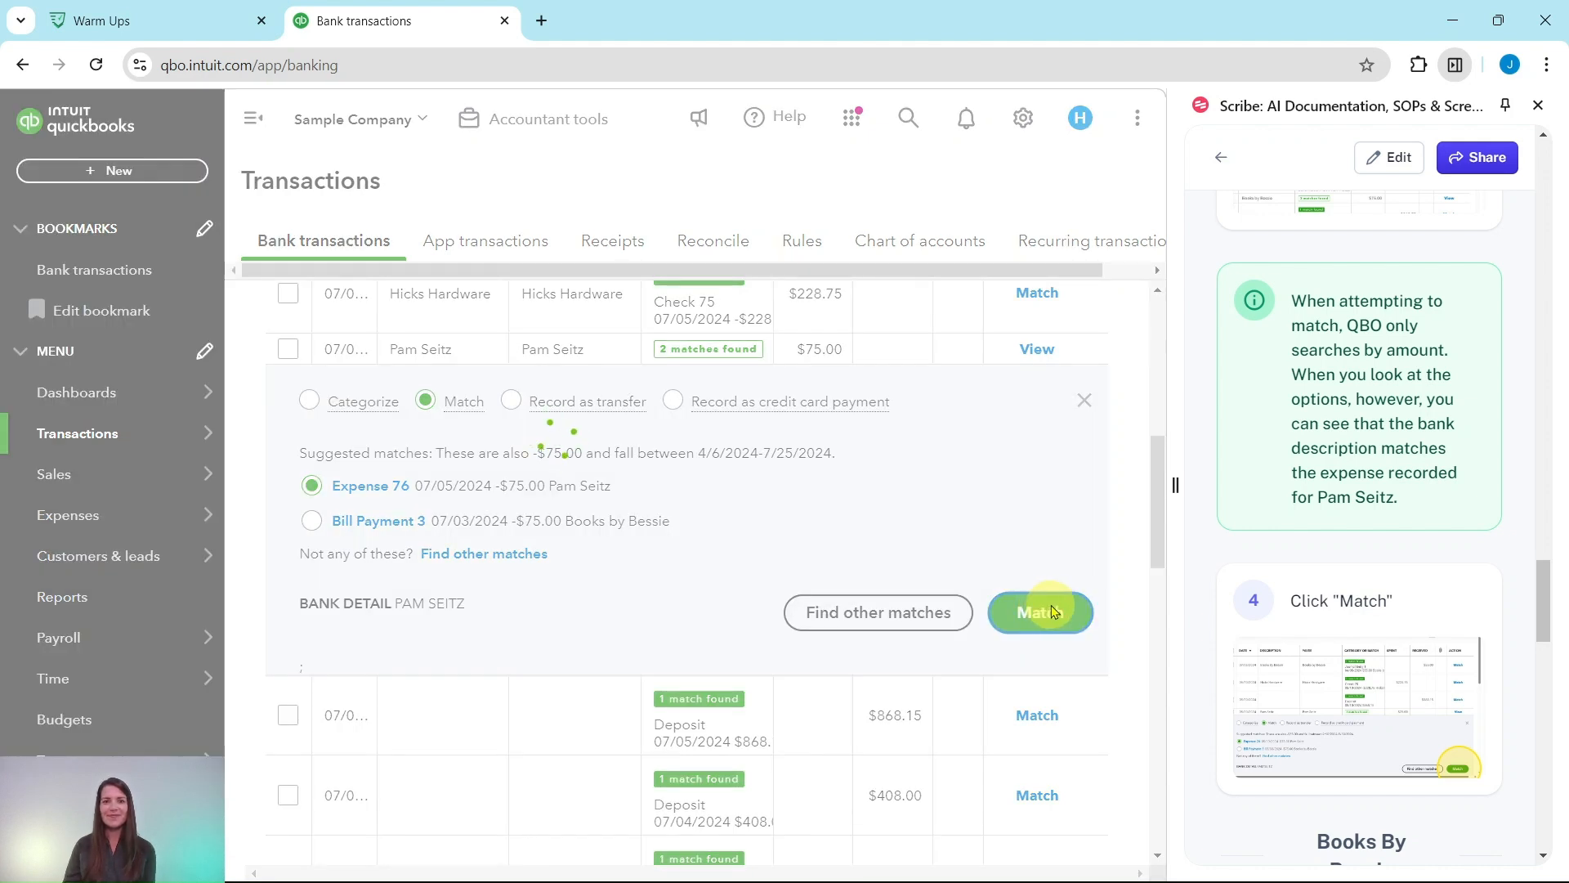
left_click(1049, 613)
Step: Match the $19.99 Squeaky Kleen Car Wash bank transaction to the Check Debit dated 07/03/2024
scroll(1347, 554, "down", 3)
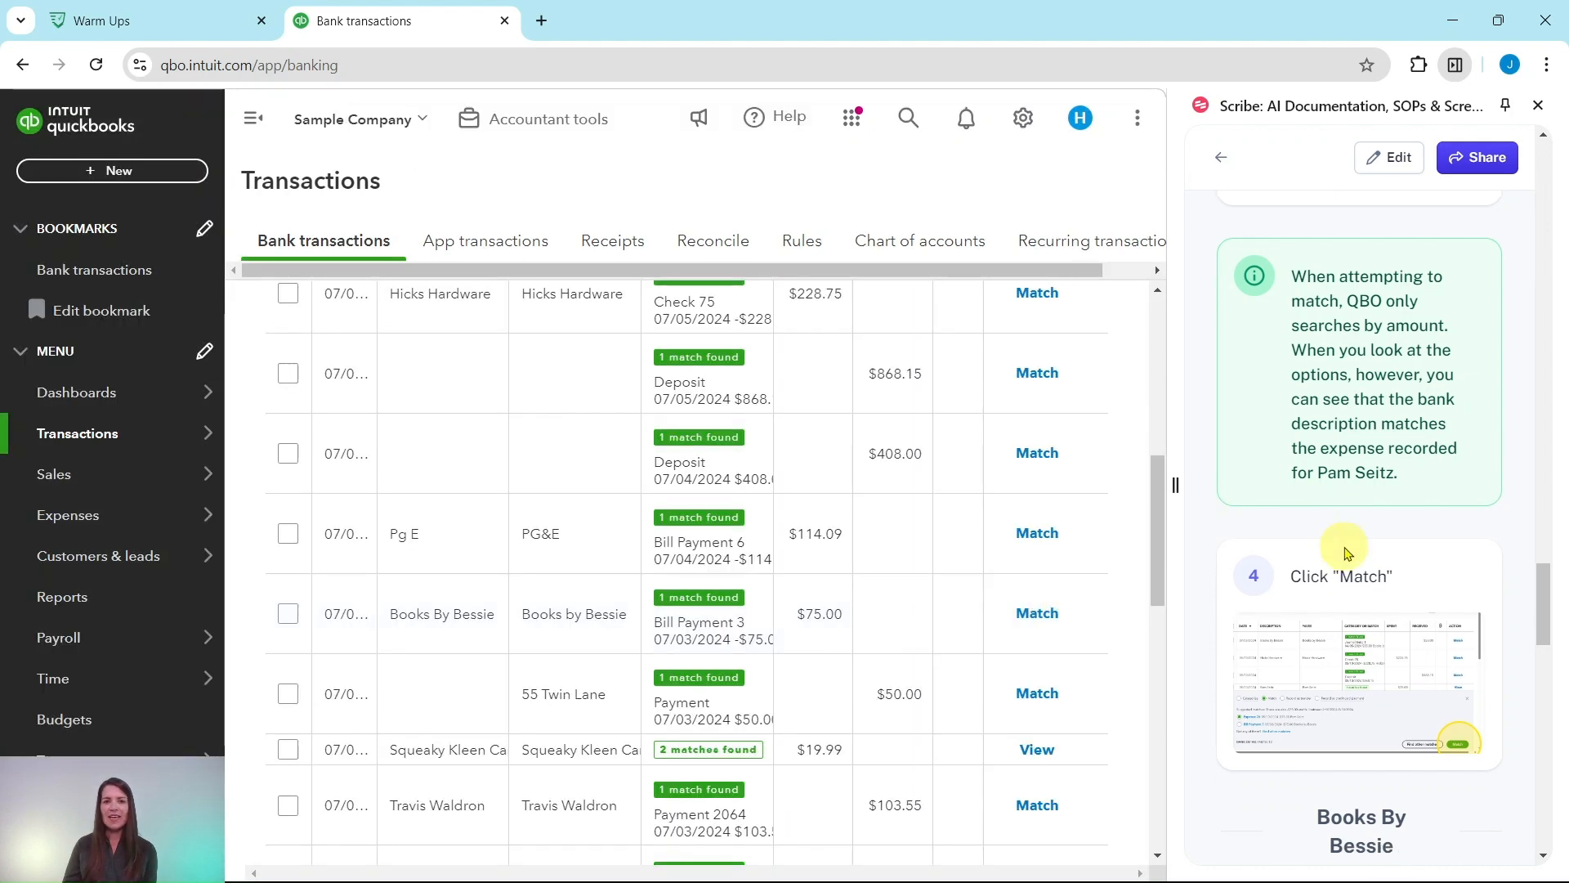
scroll(1347, 554, "down", 5)
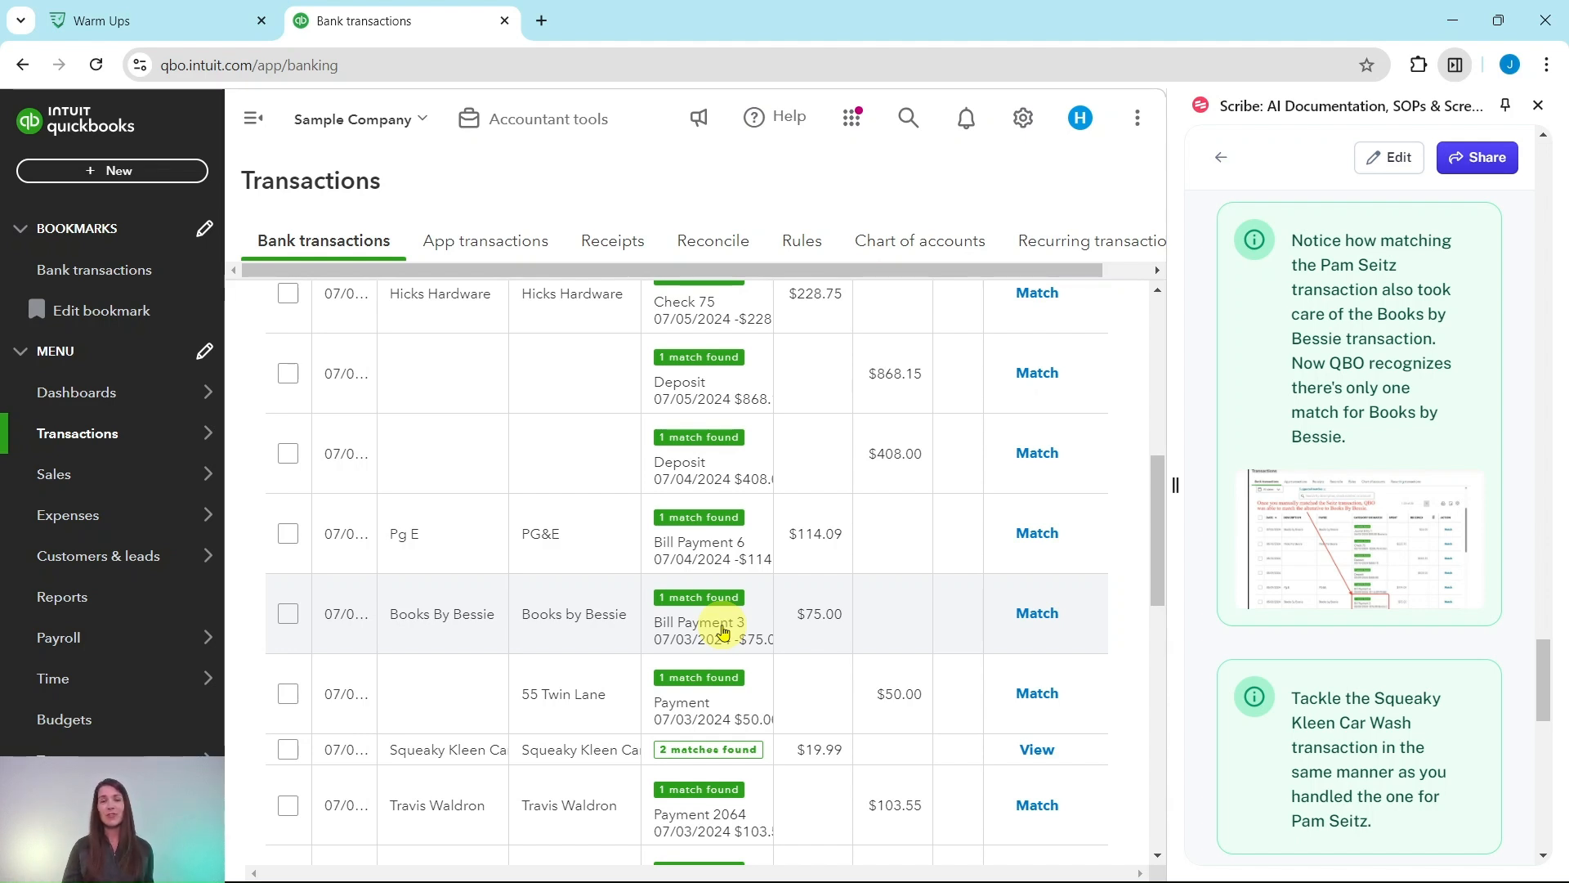
scroll(827, 523, "down", 5)
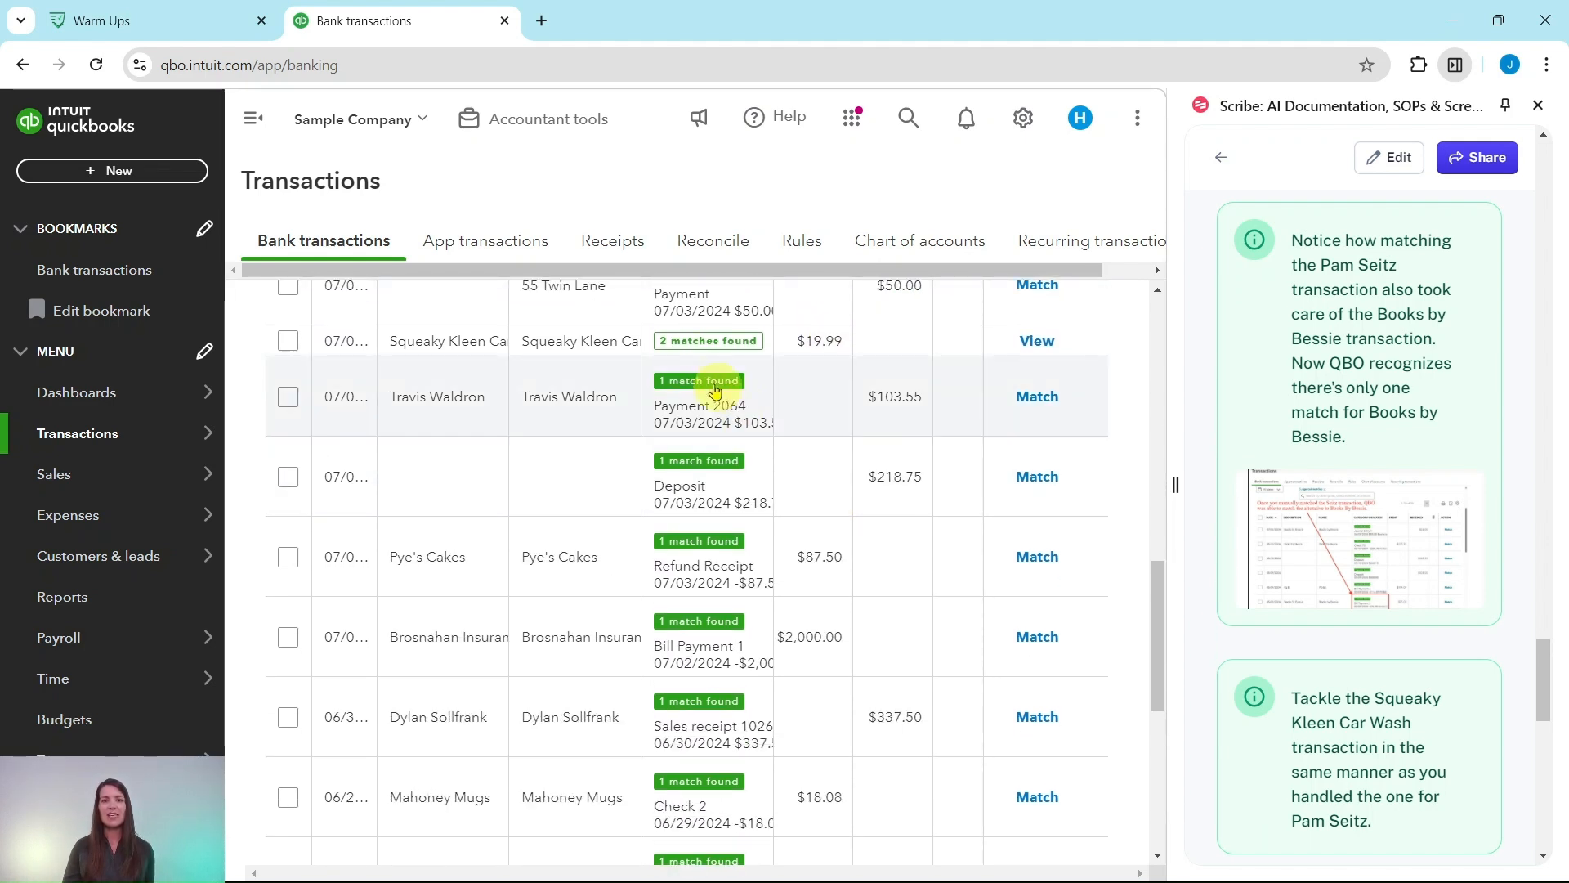
scroll(1414, 561, "down", 3)
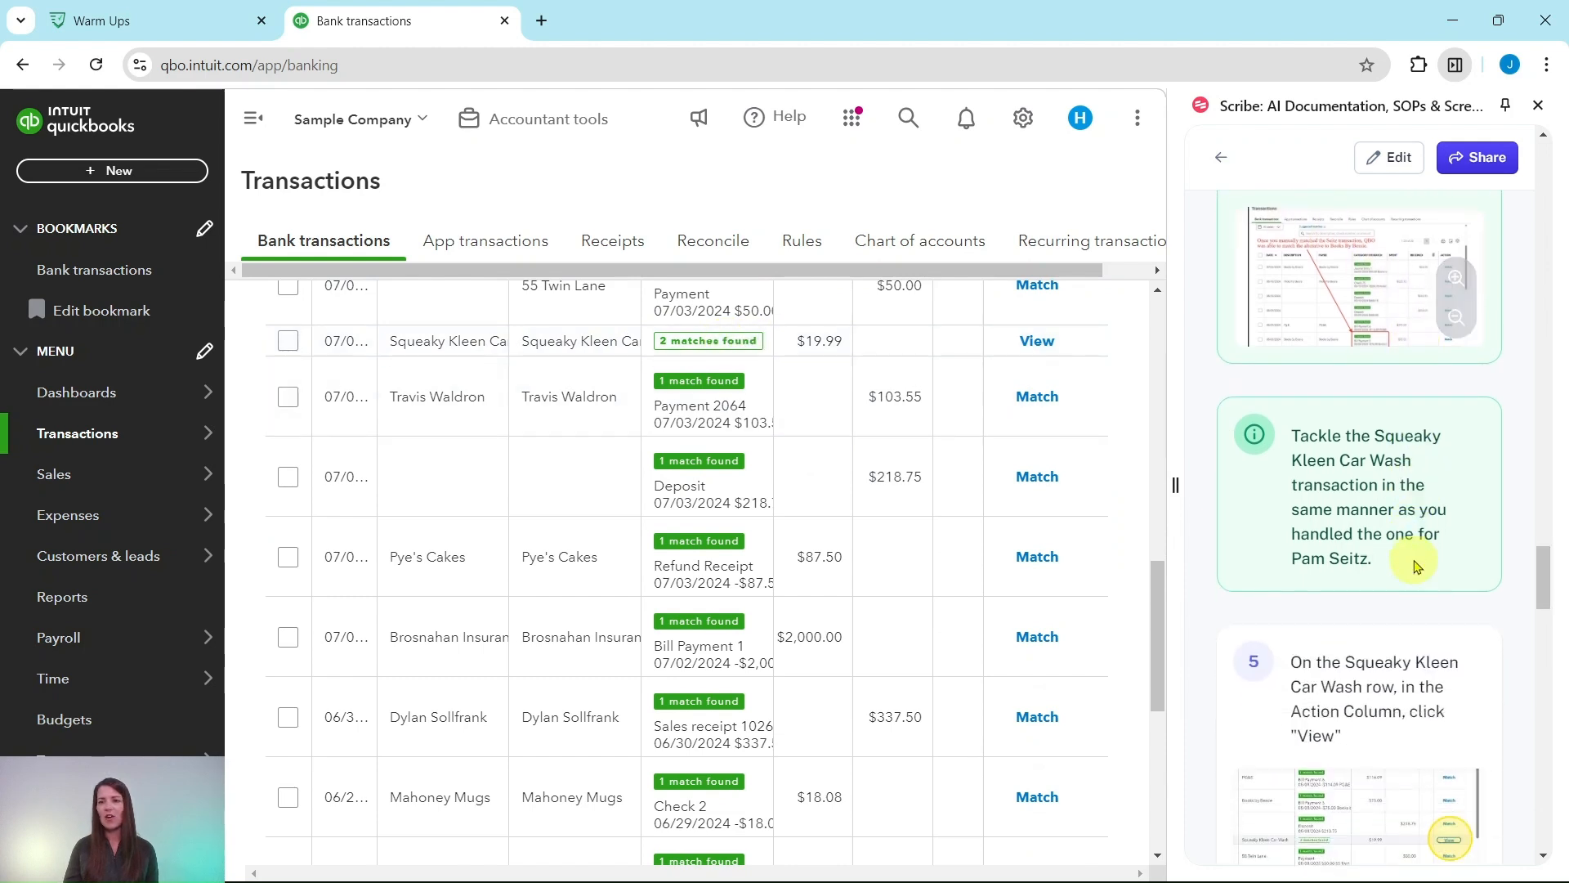
scroll(1414, 560, "down", 2)
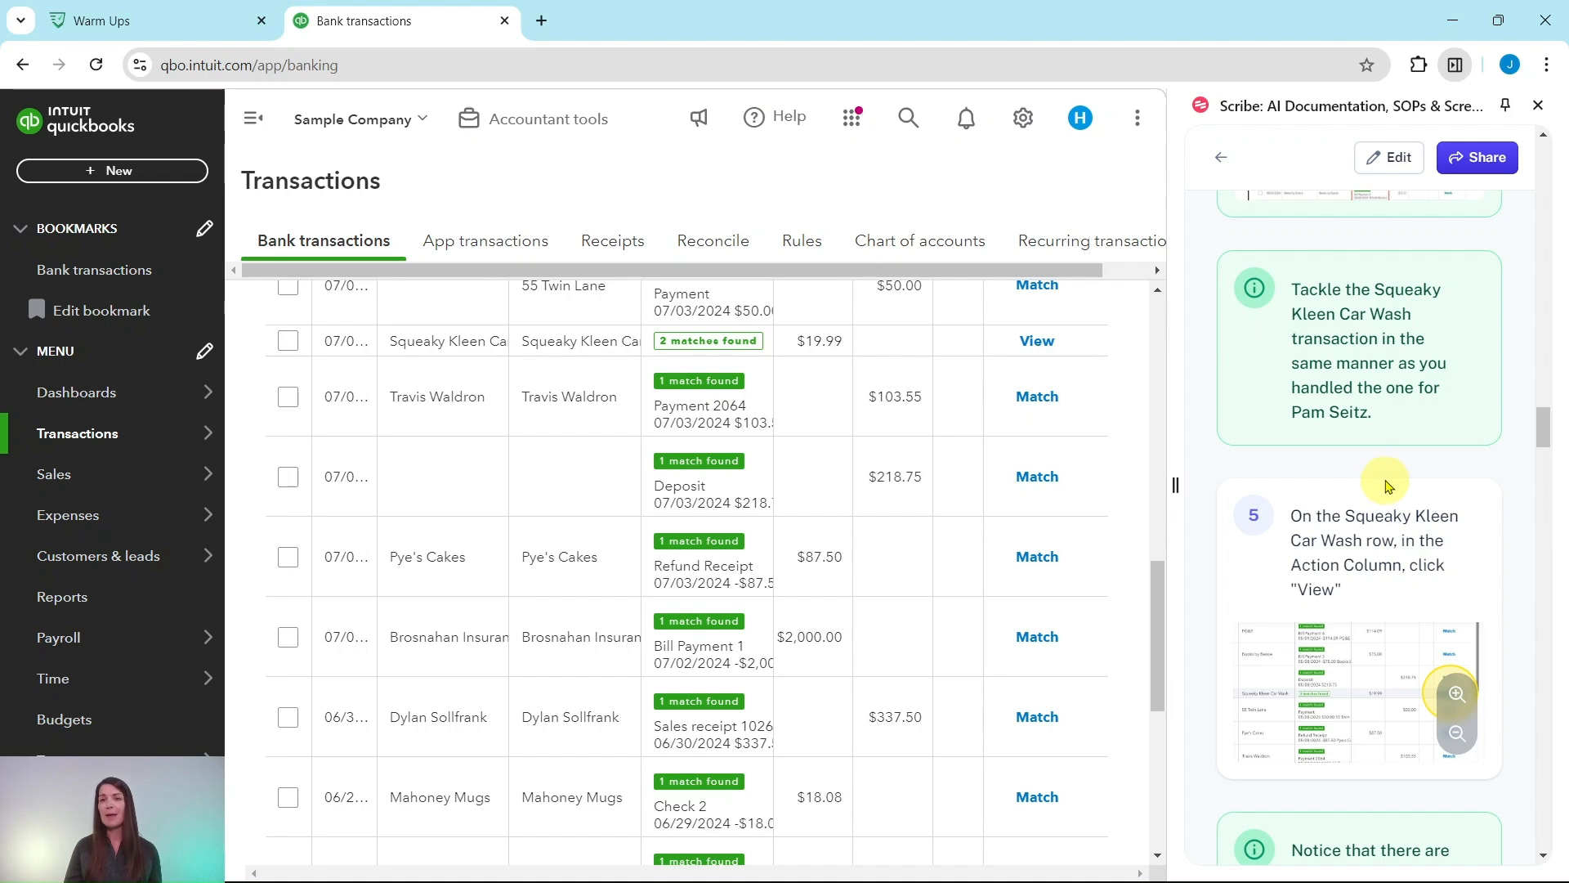
scroll(1415, 458, "down", 3)
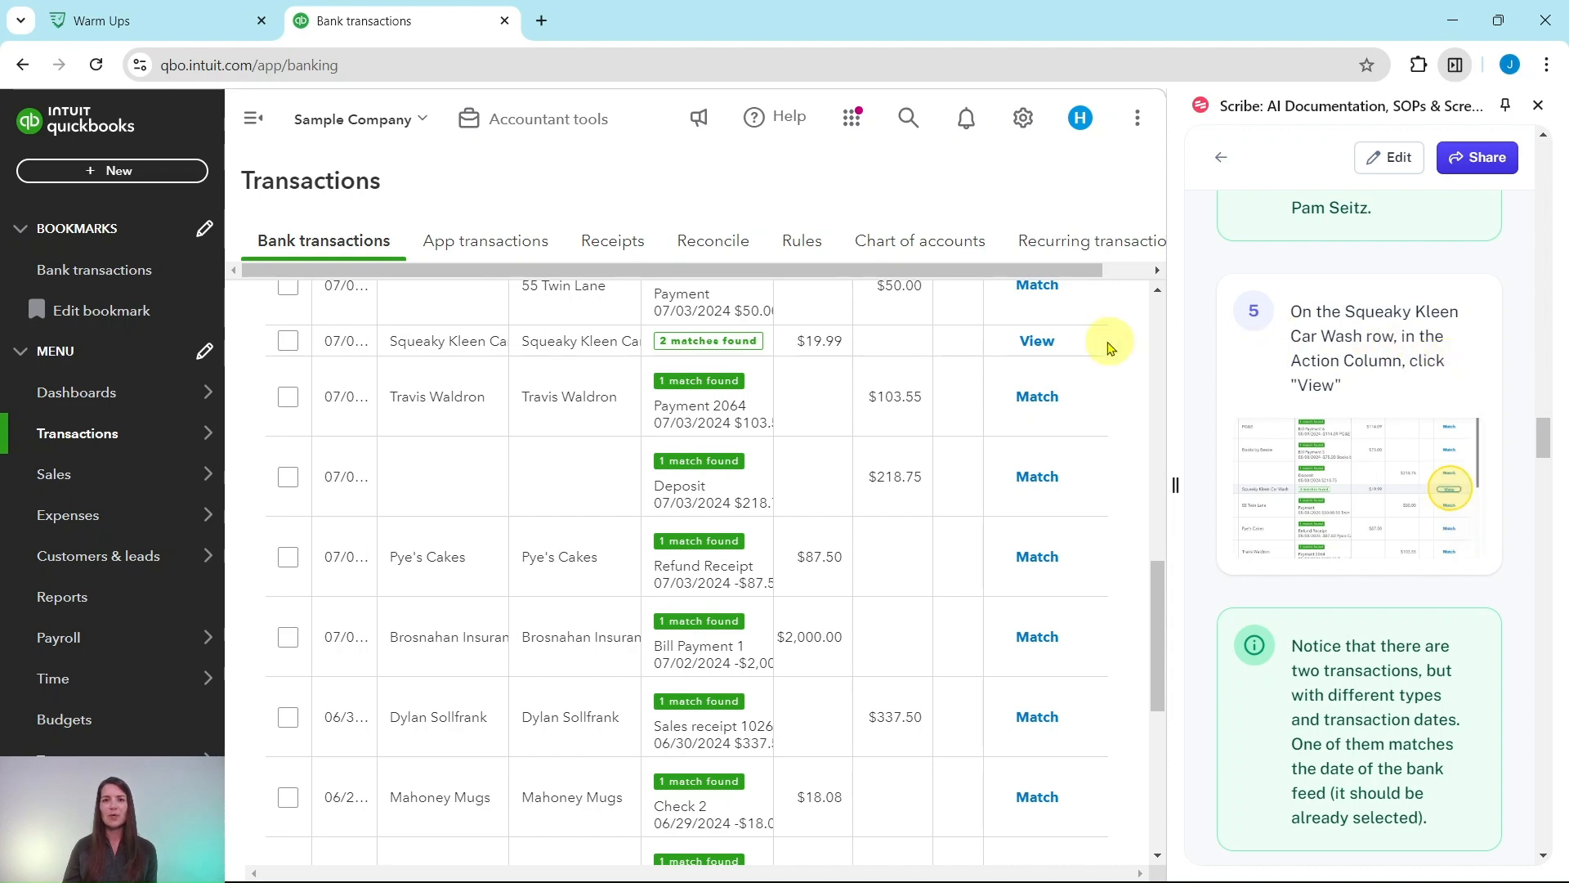
left_click(1036, 342)
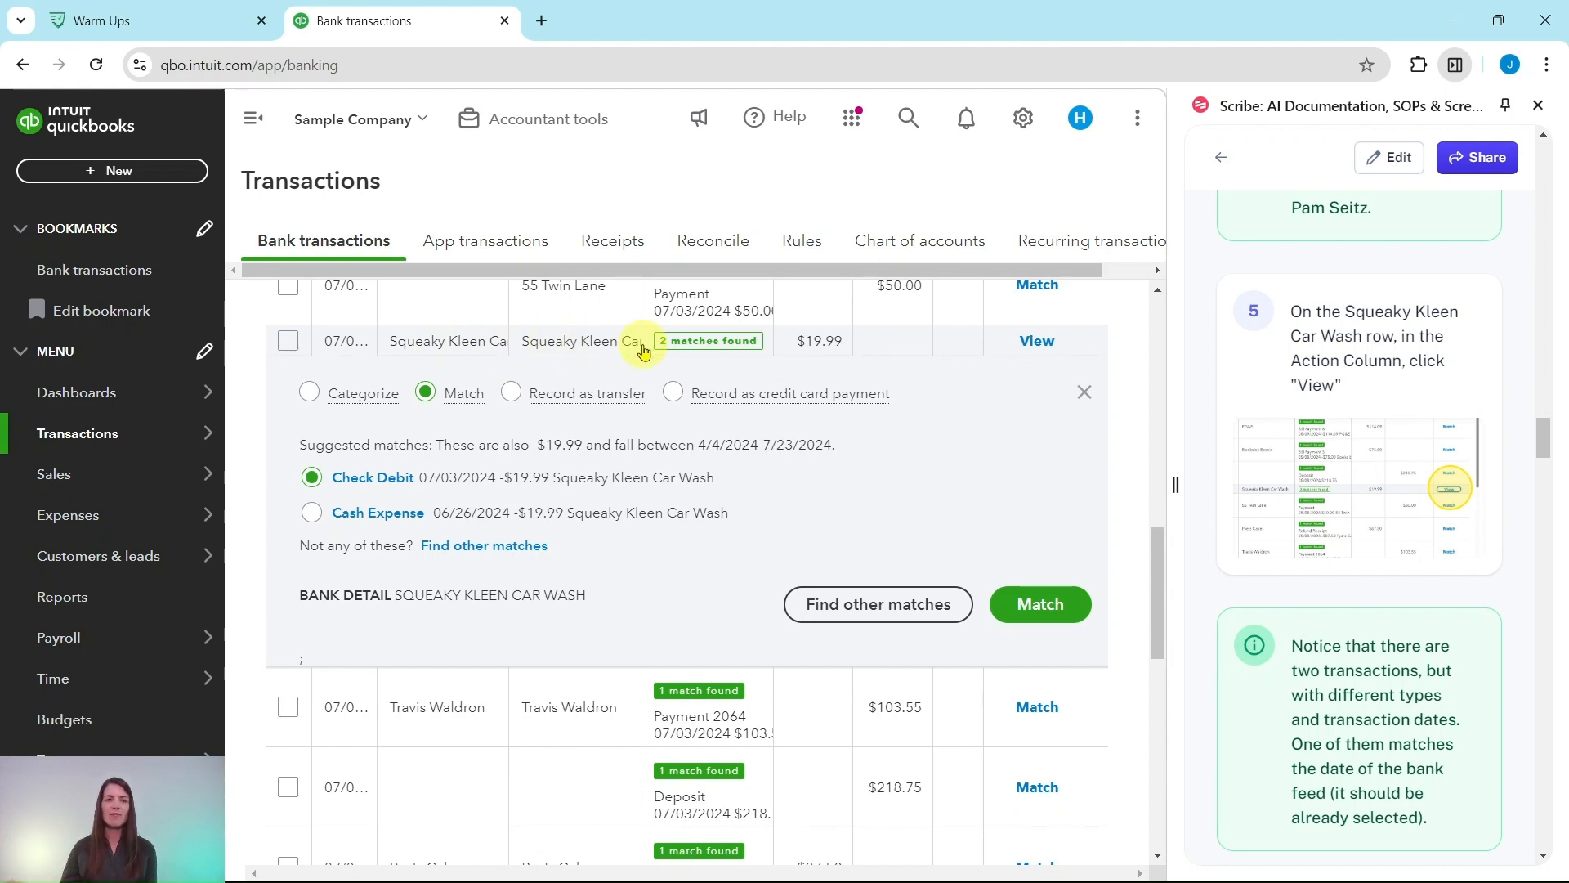
scroll(1300, 372, "down", 6)
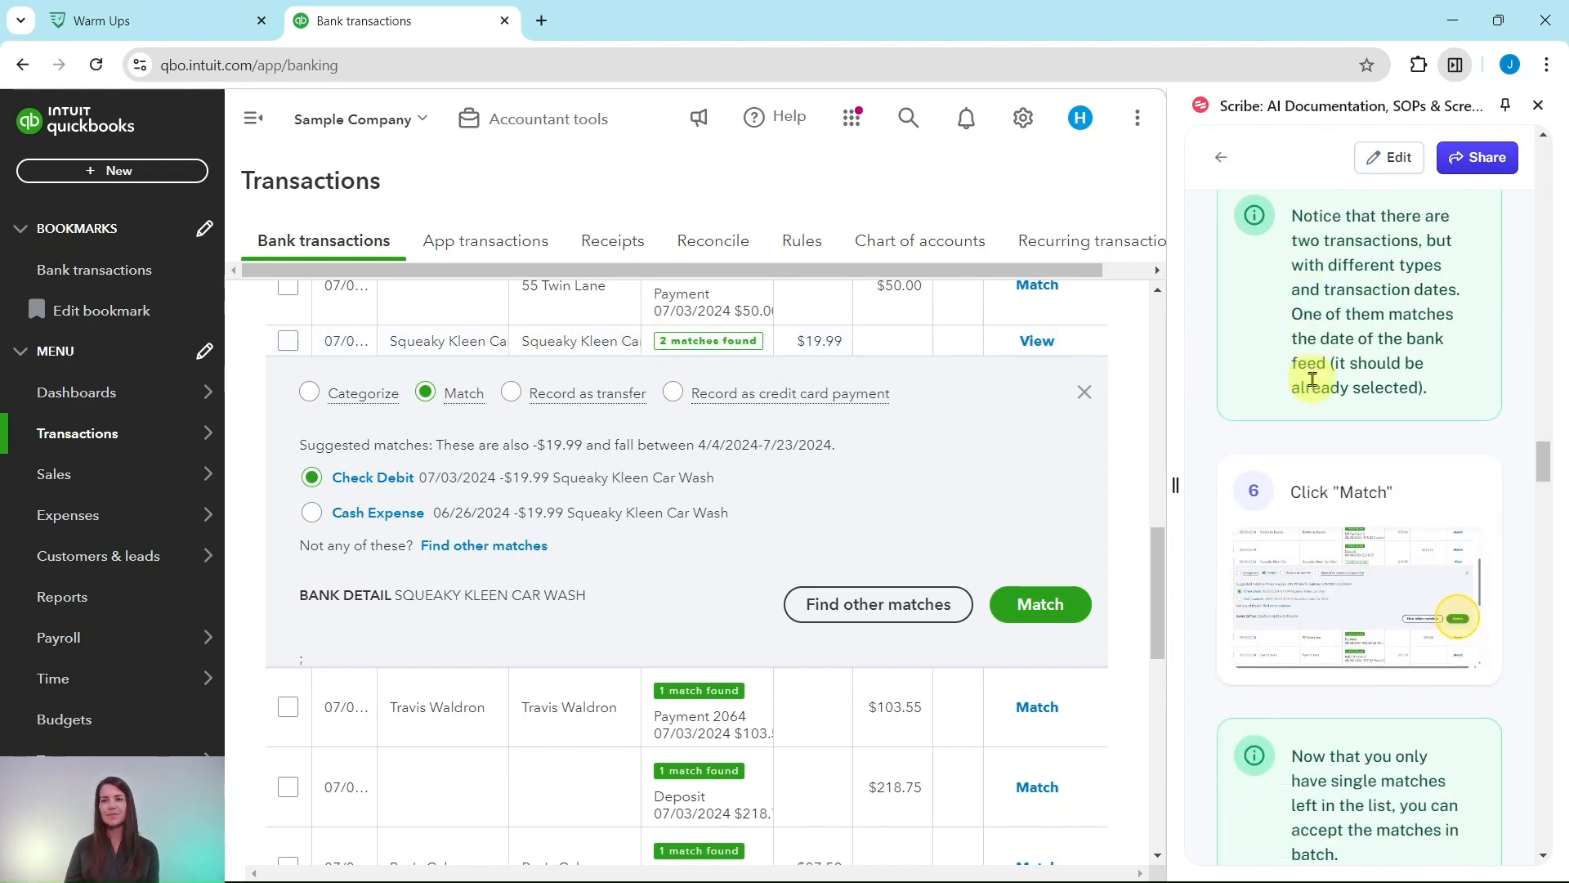
scroll(1305, 382, "up", 1)
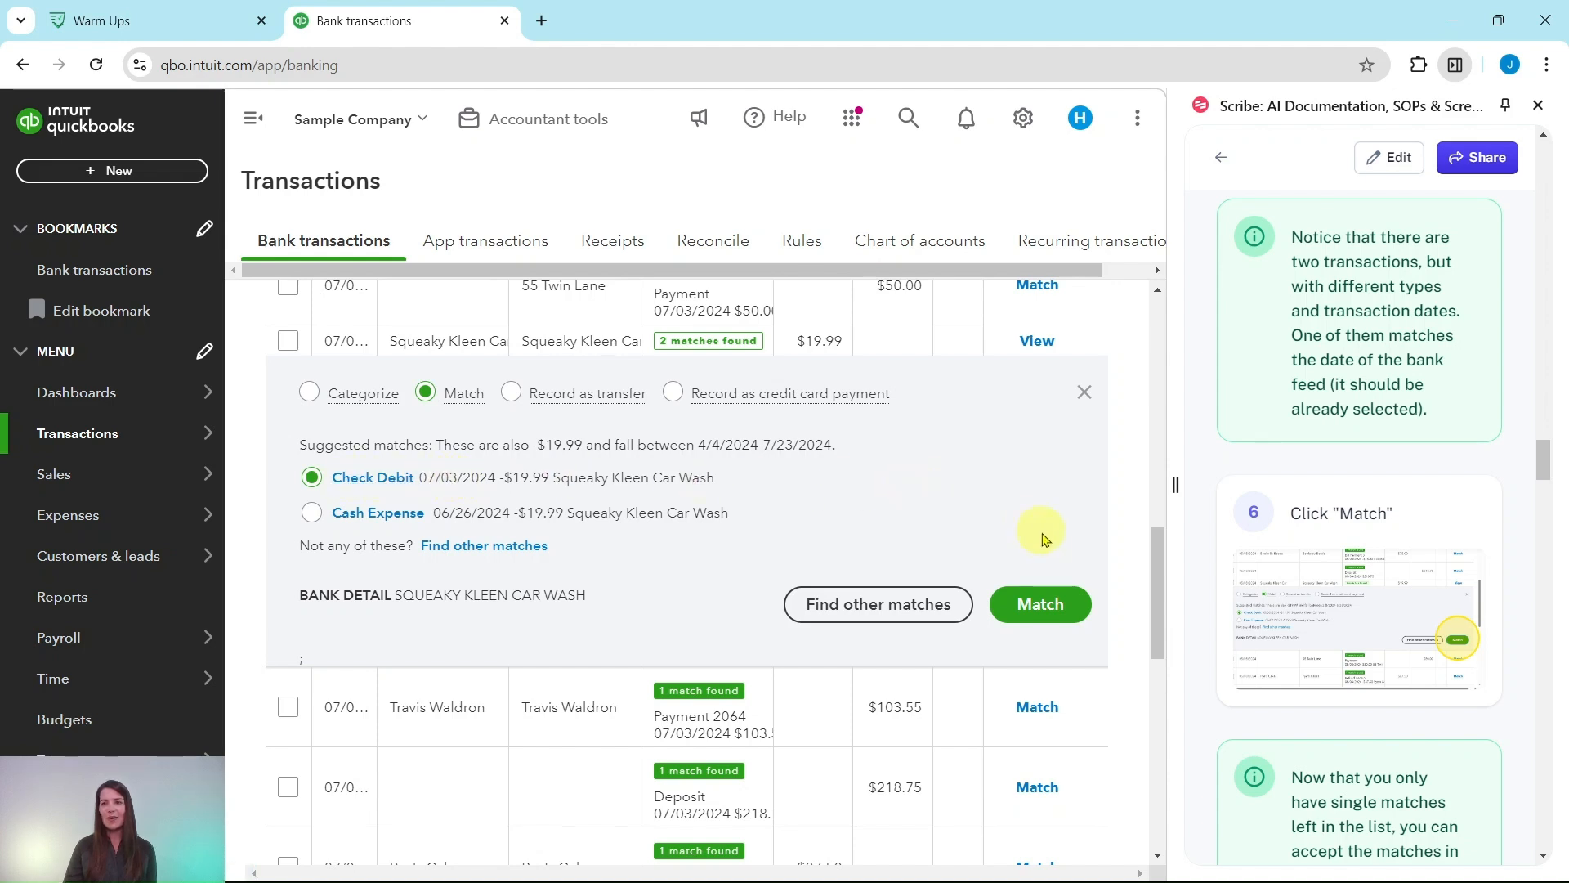
left_click(1041, 615)
Step: Select all remaining suggested matches in the Checking feed, check that each row has a single match, and accept them in one batch
scroll(1387, 619, "down", 5)
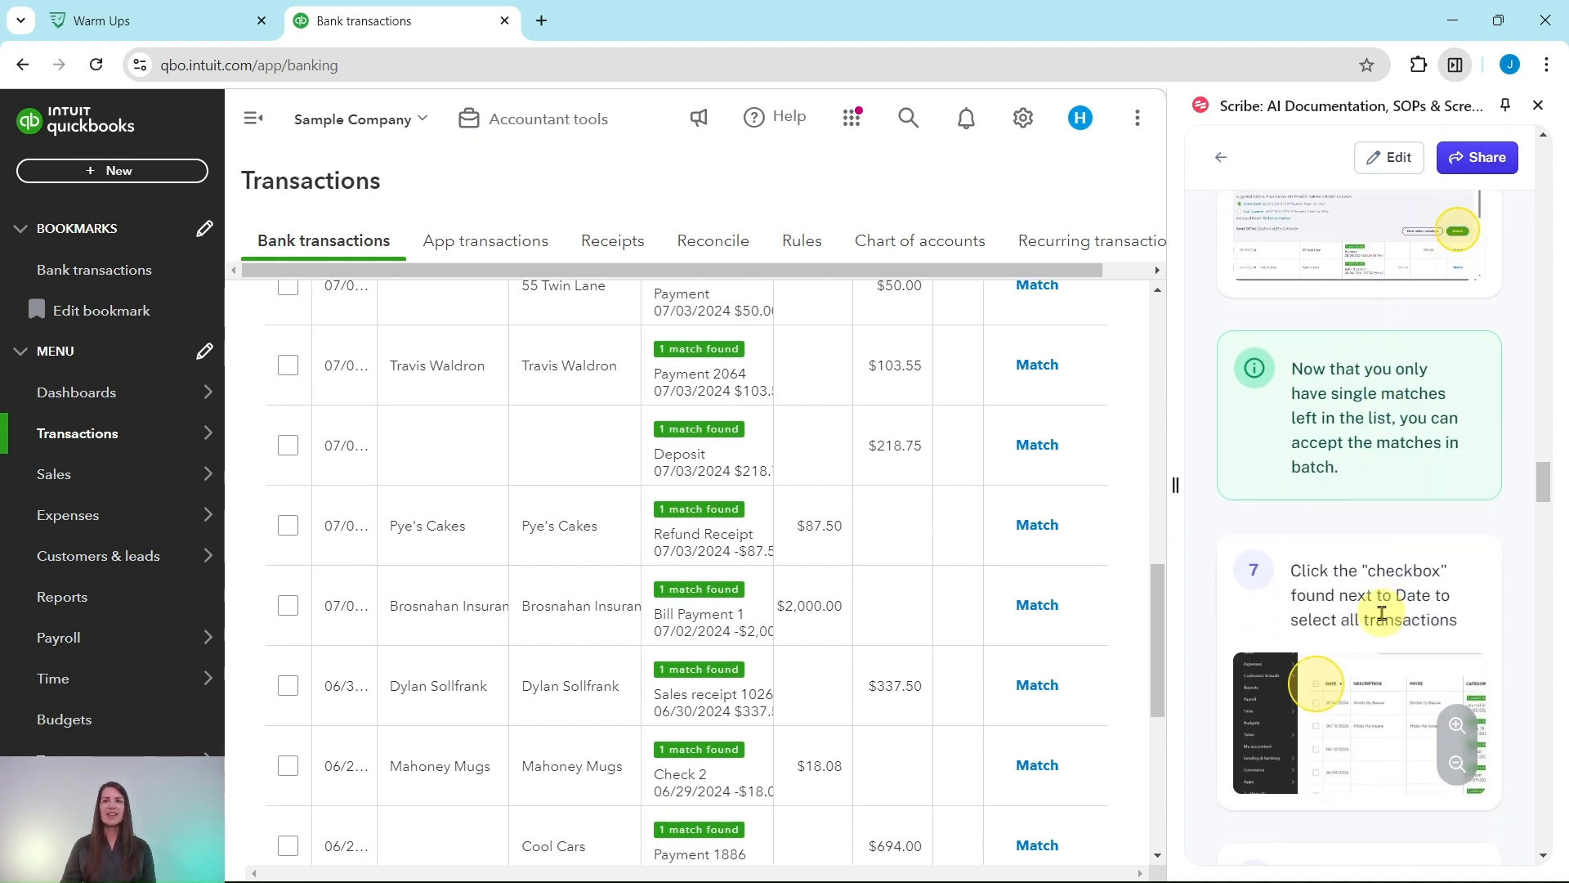
scroll(1383, 612, "down", 1)
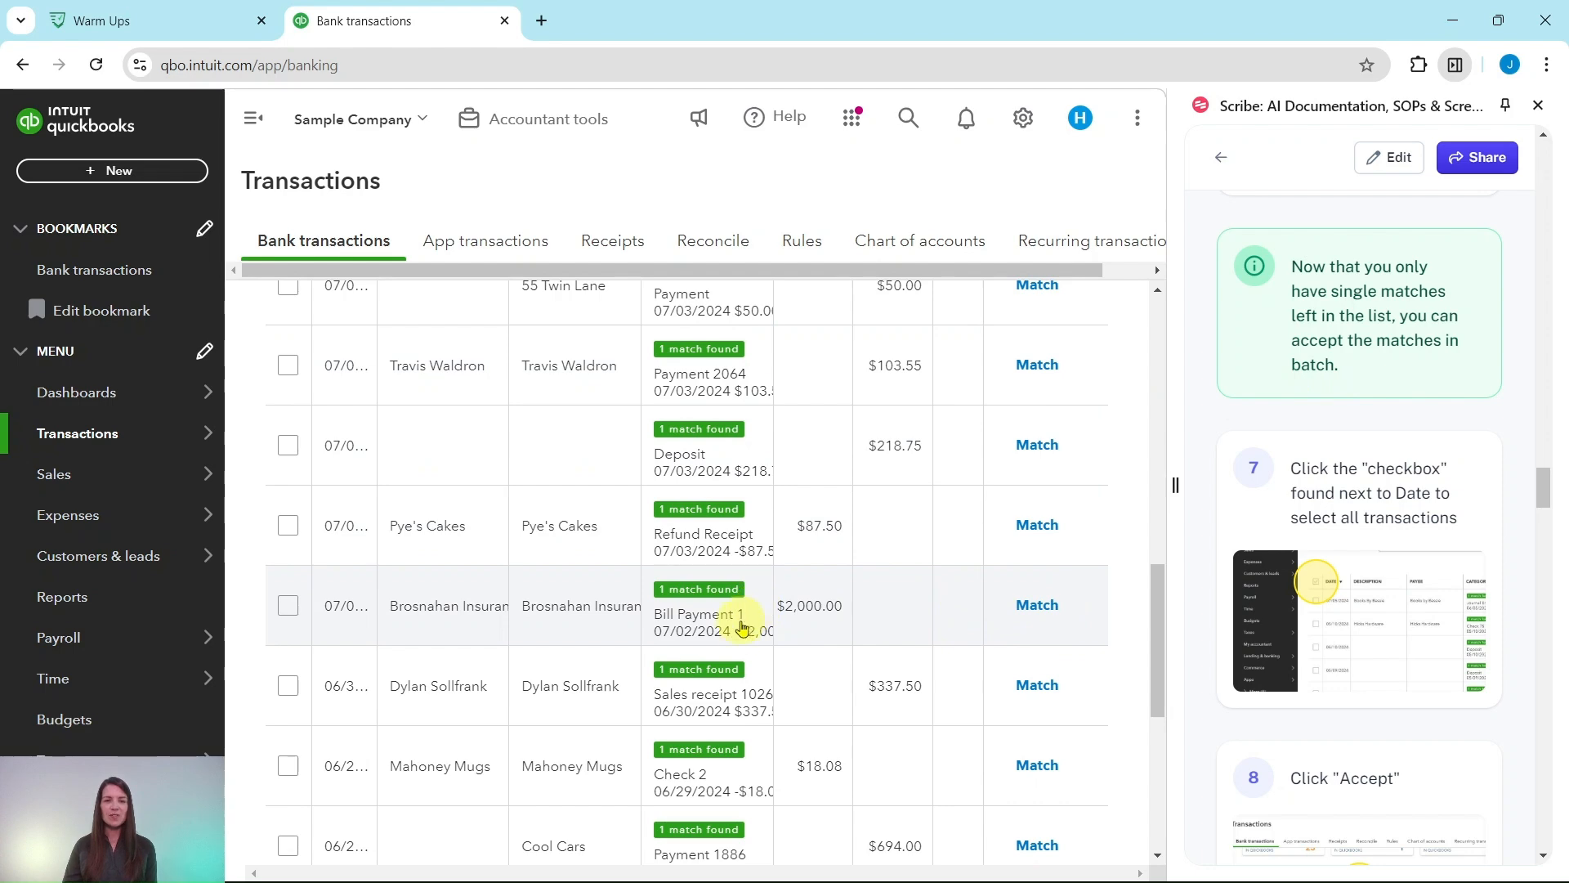
scroll(737, 634, "down", 3)
scroll(736, 634, "down", 3)
scroll(564, 589, "up", 10)
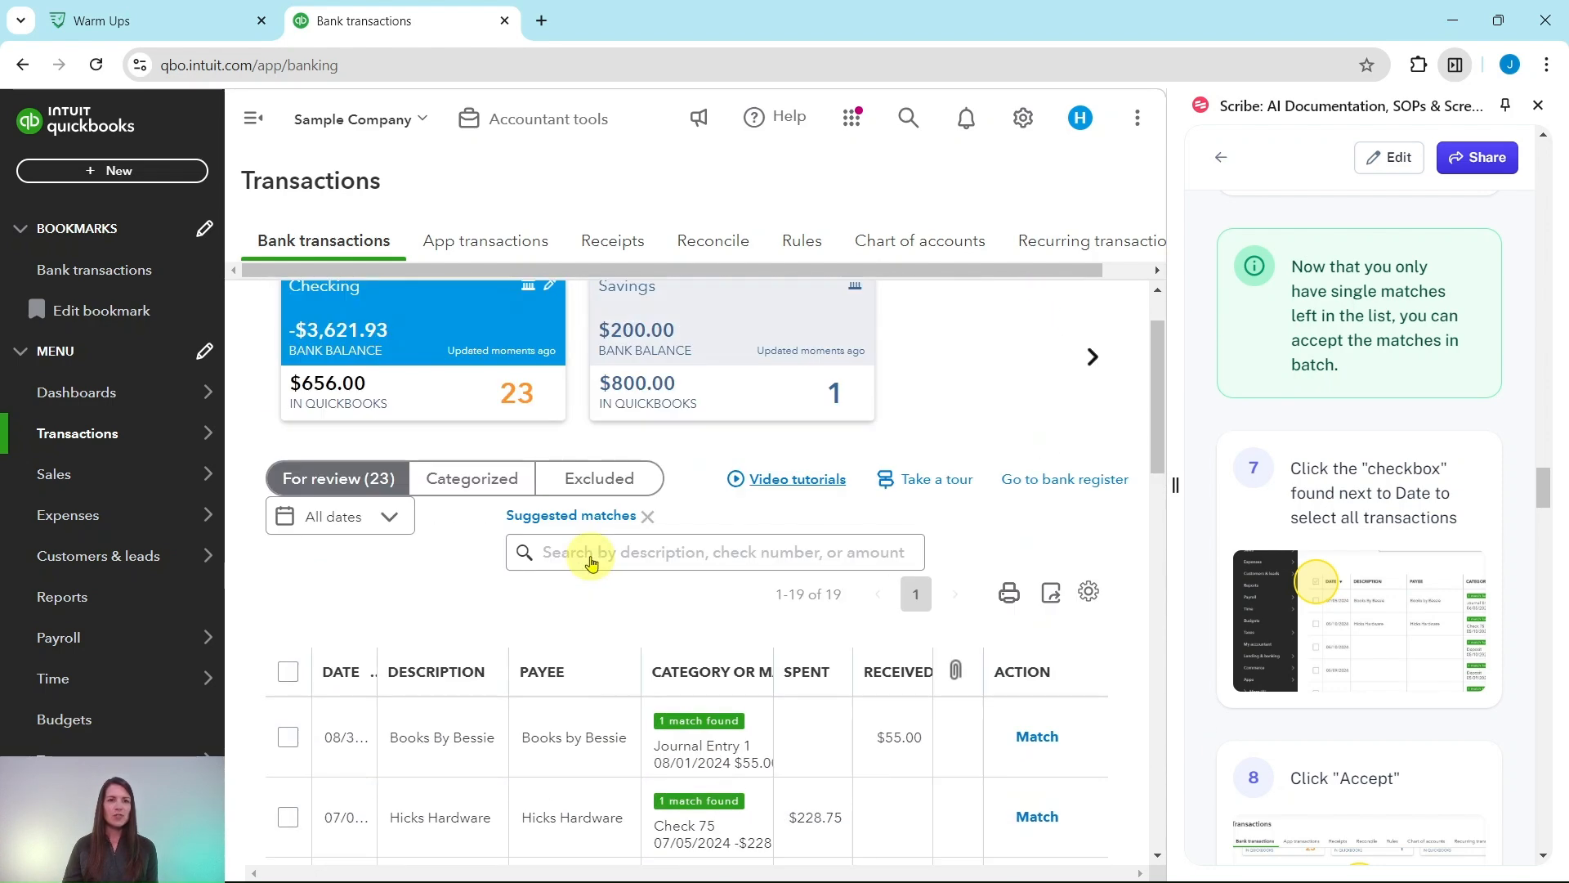
scroll(587, 554, "down", 2)
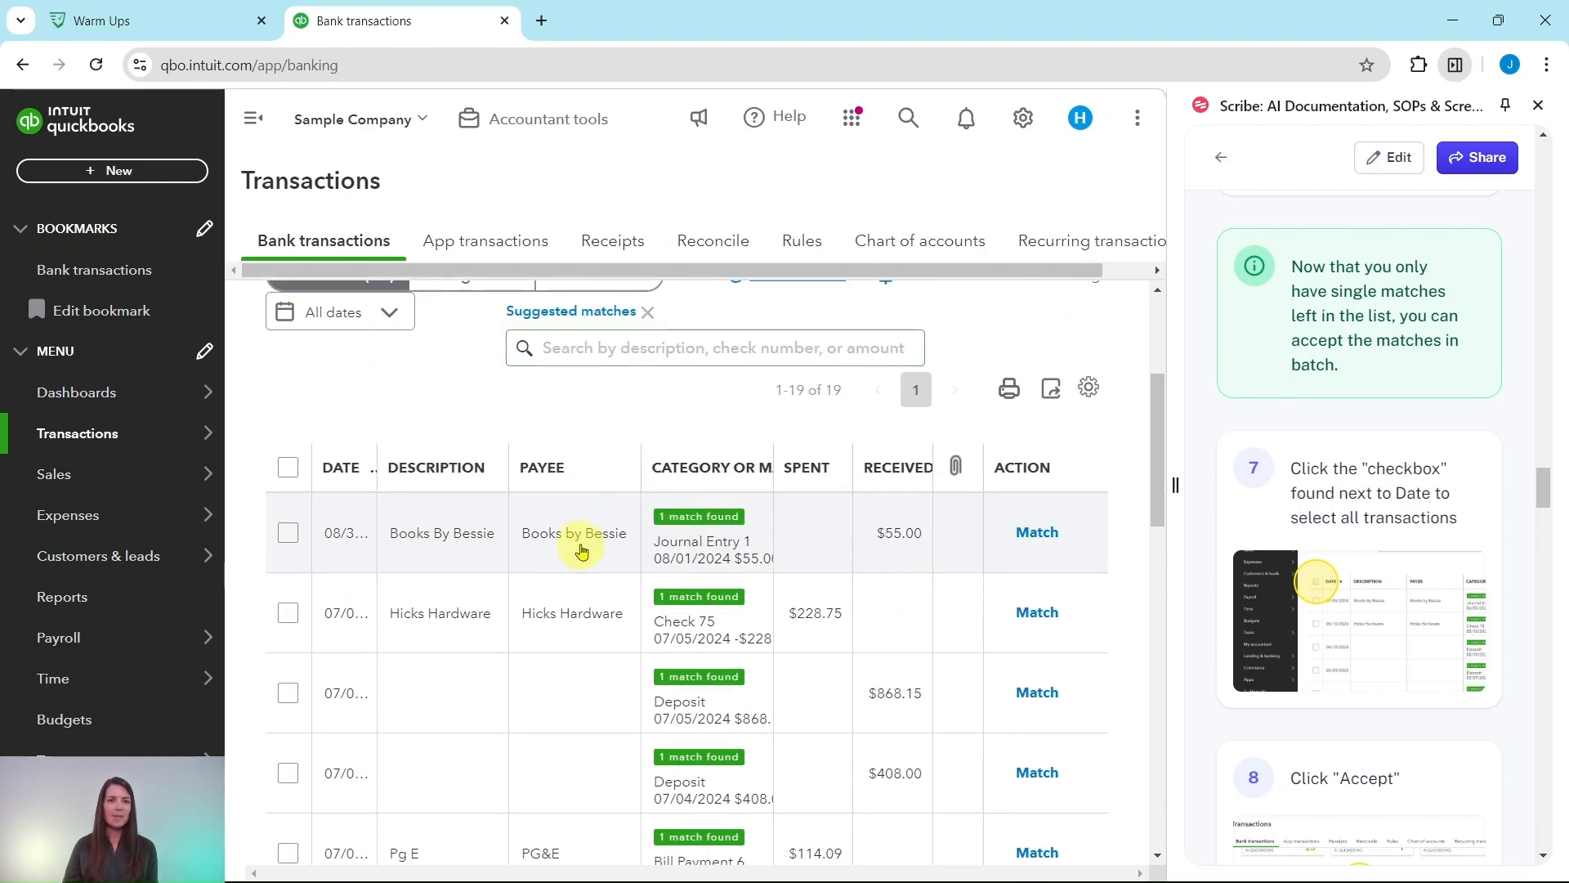
left_click(287, 469)
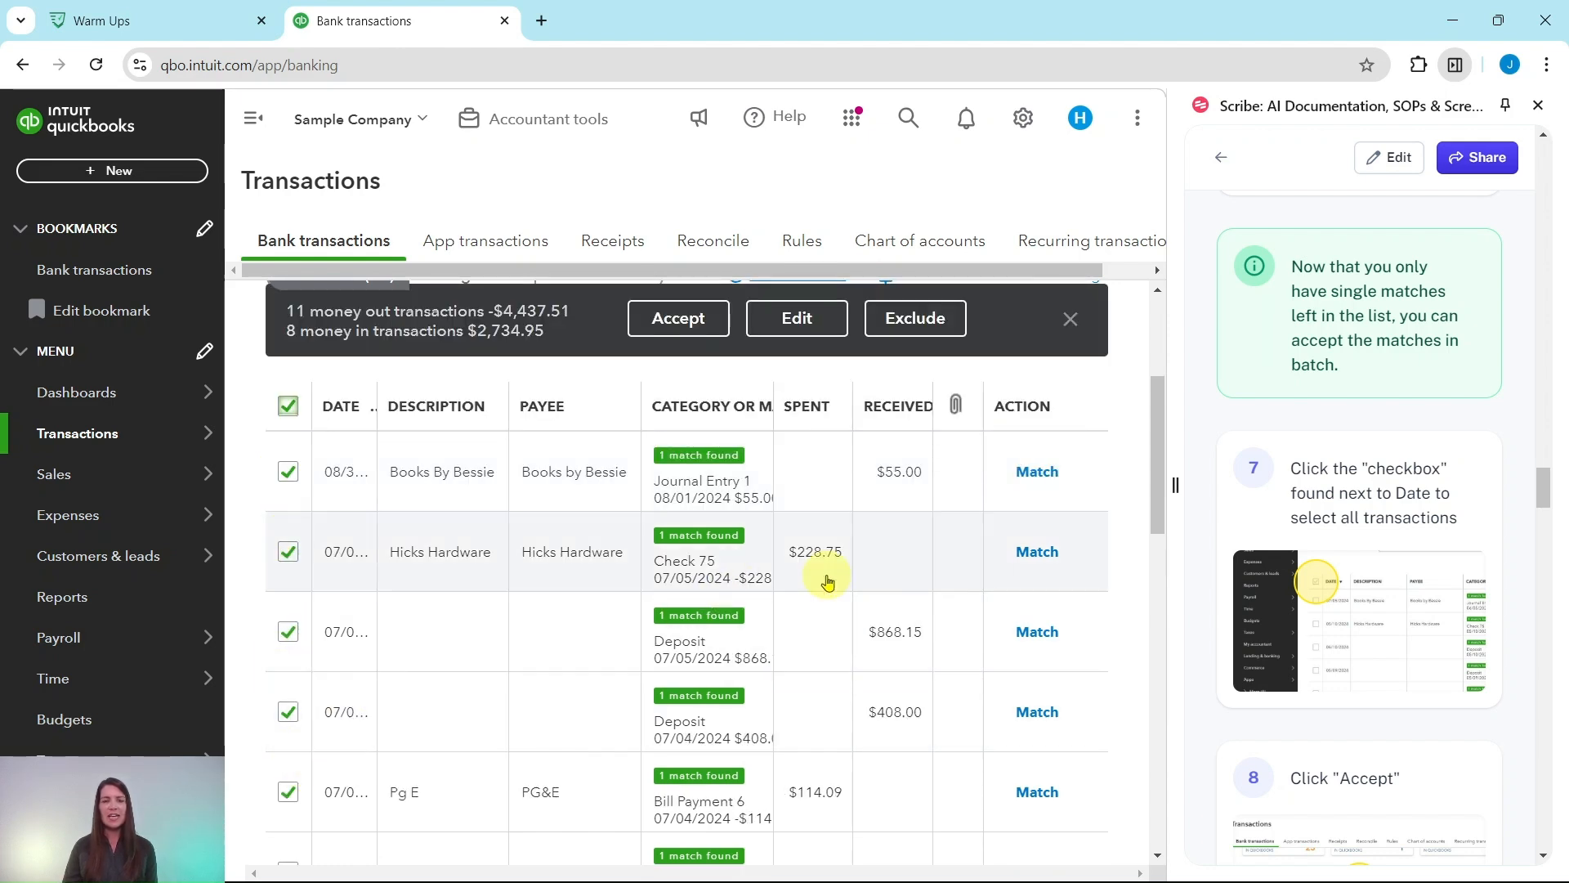
scroll(711, 482, "down", 5)
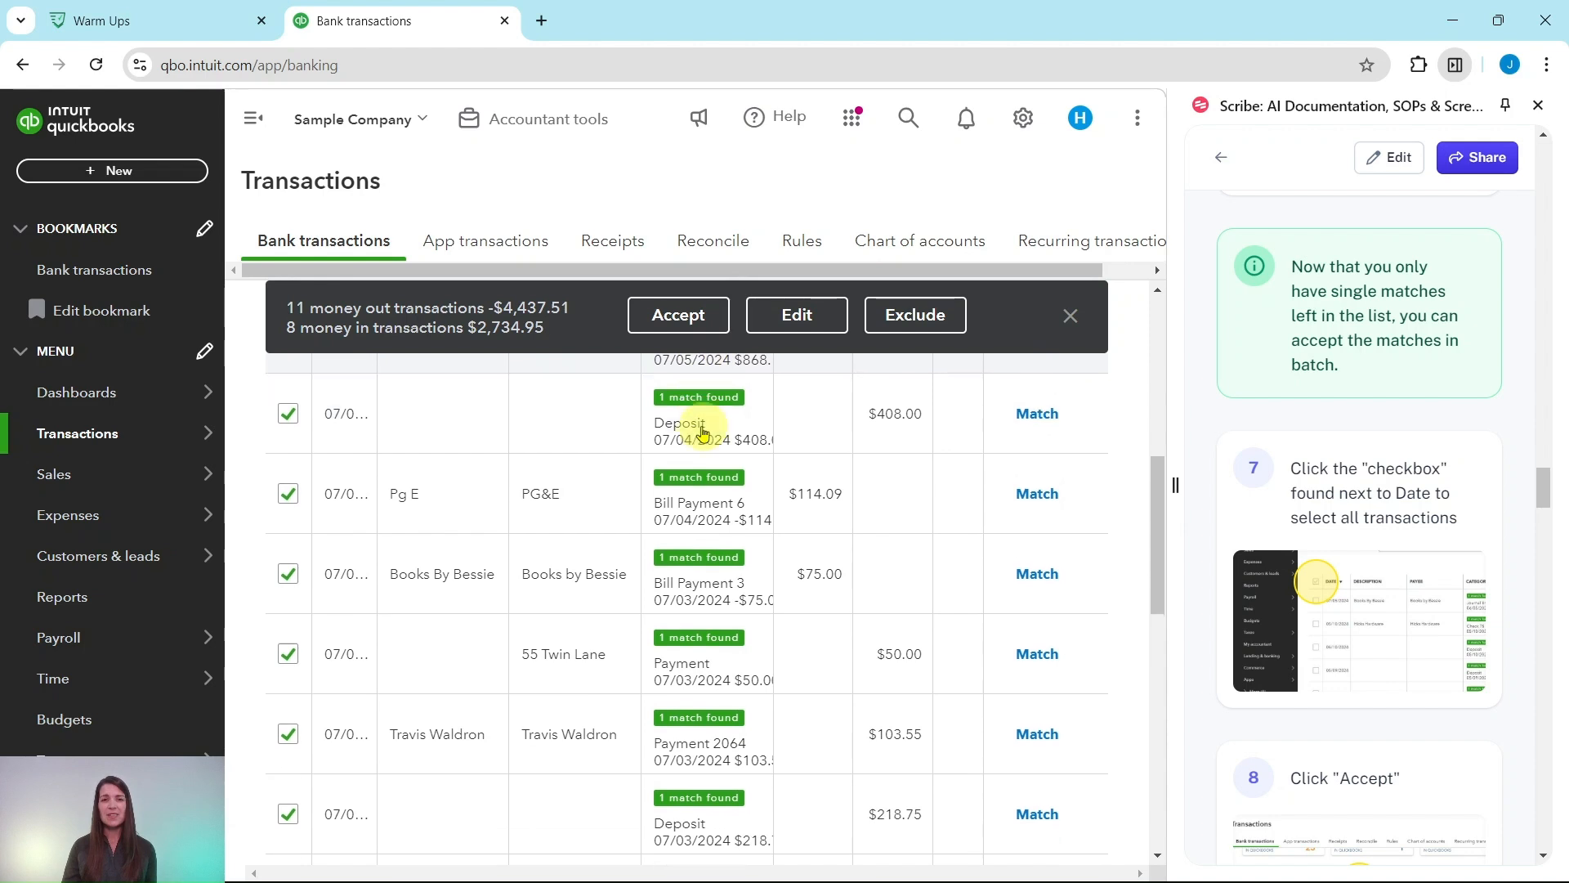
scroll(689, 561, "down", 6)
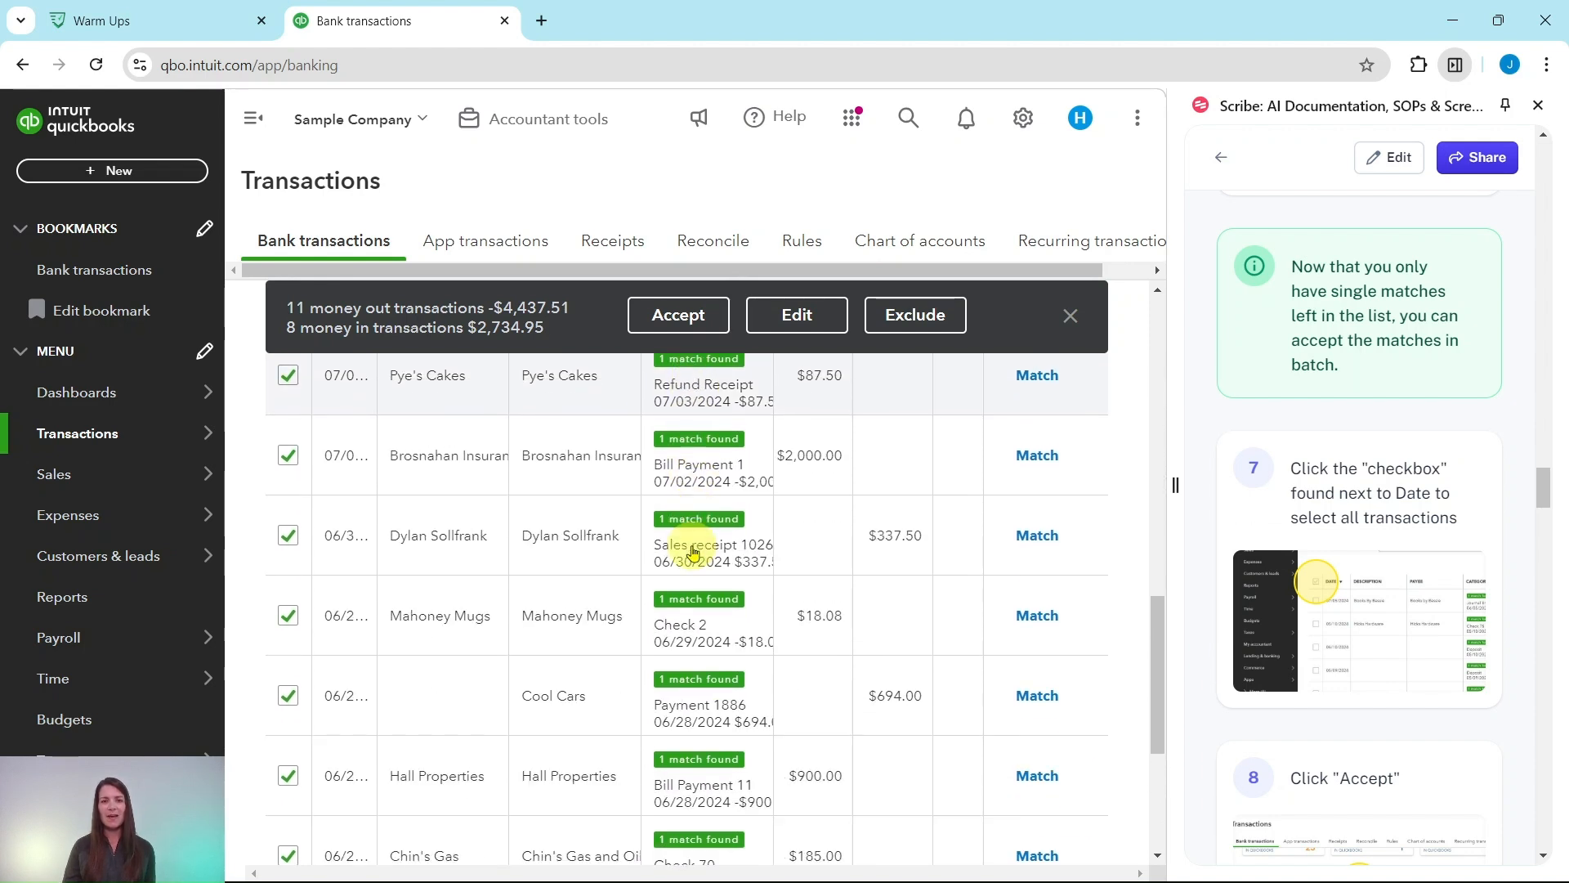
scroll(696, 608, "down", 3)
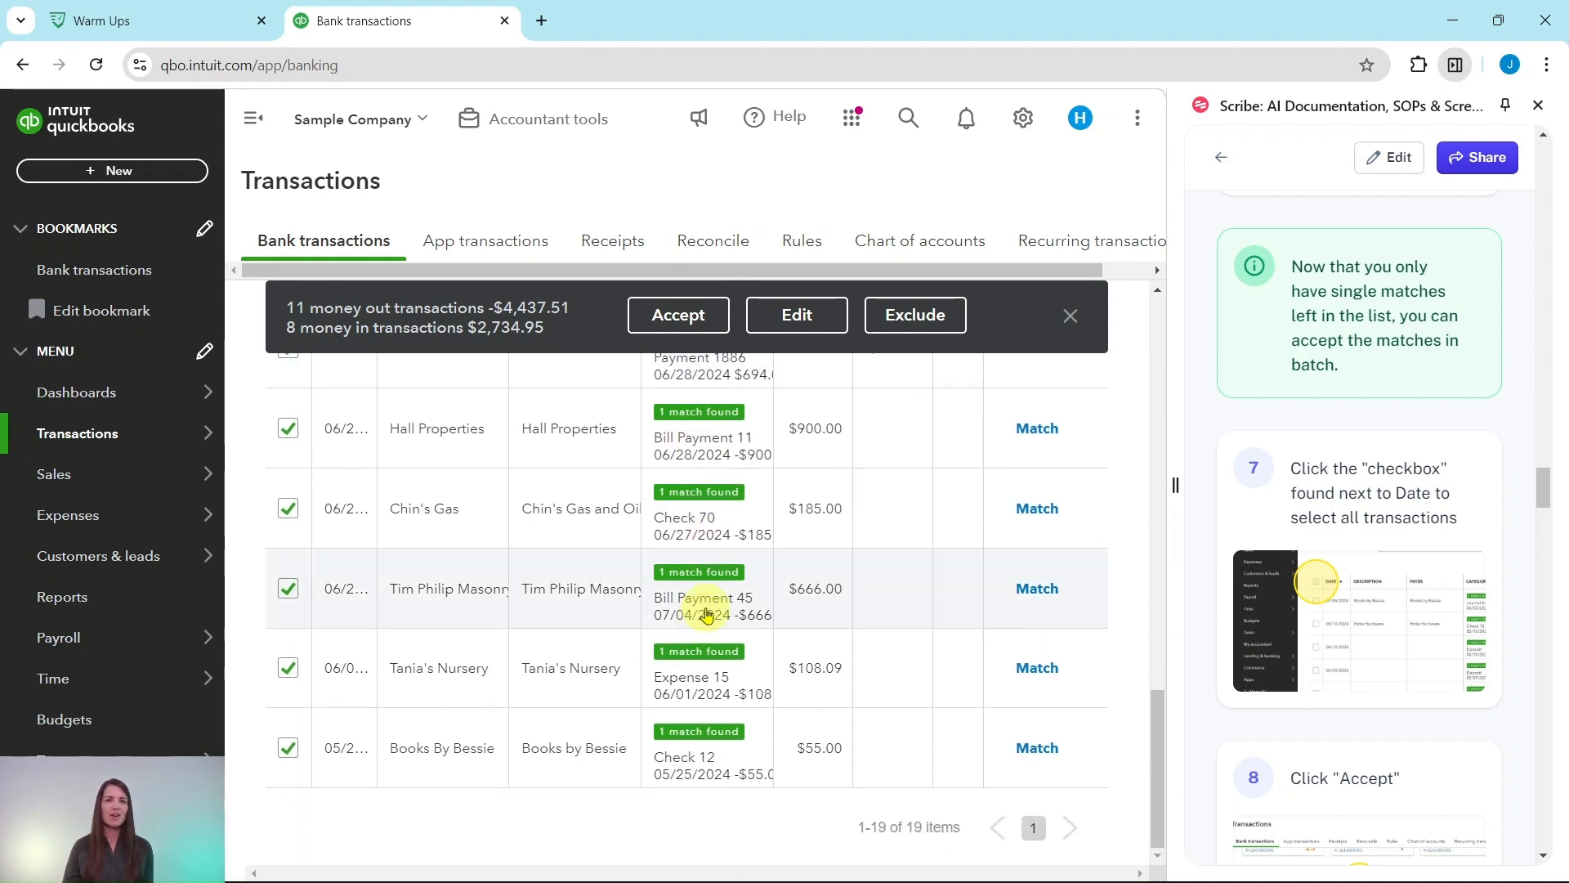
scroll(703, 609, "up", 10)
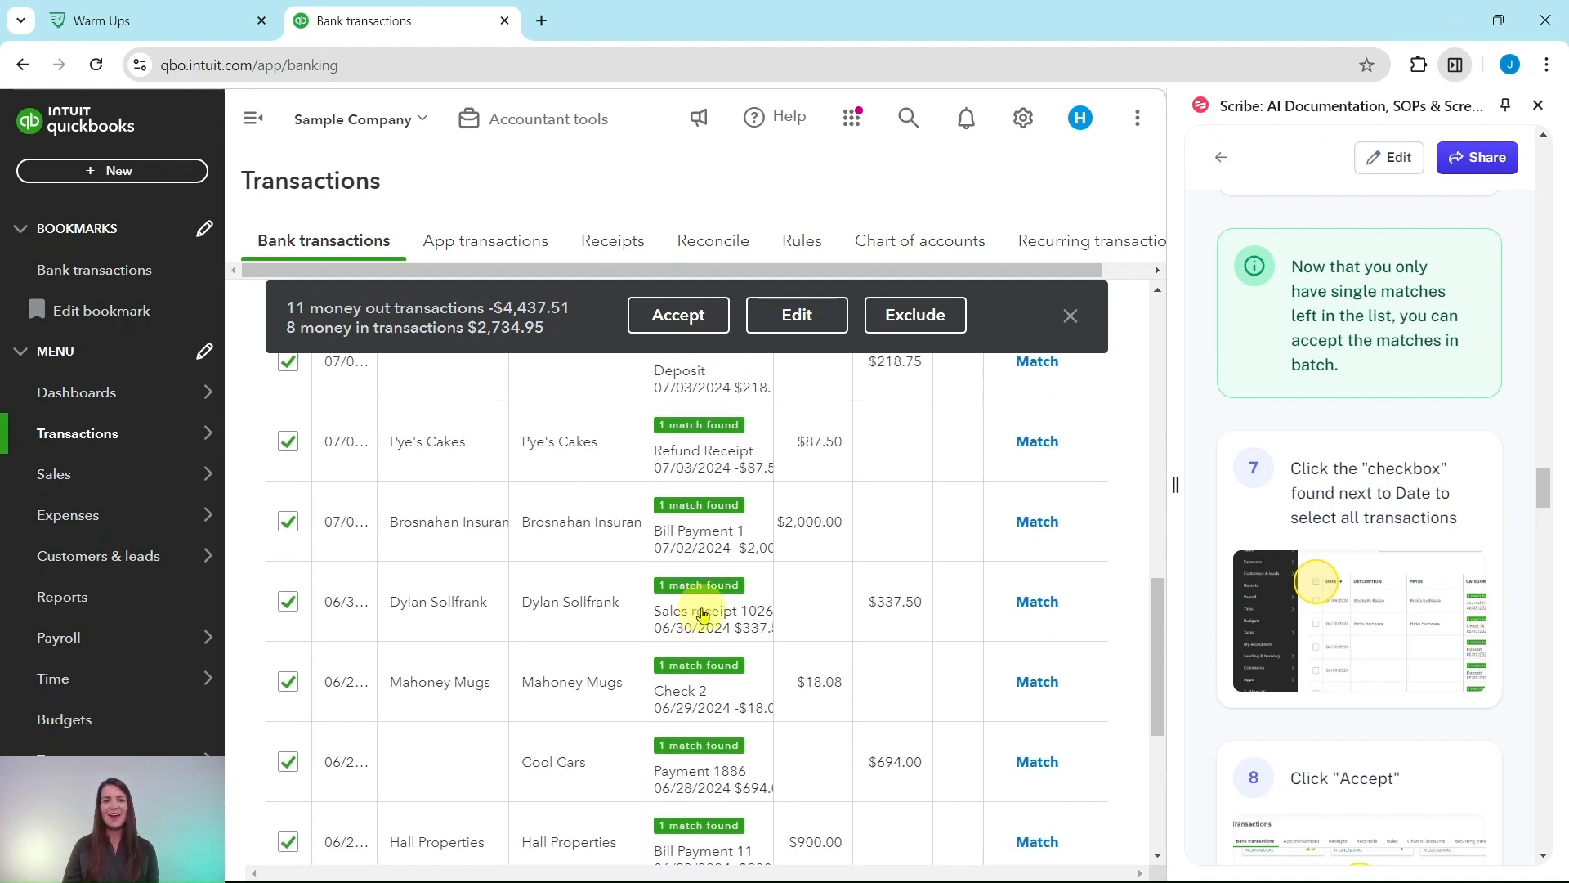
scroll(701, 599, "up", 5)
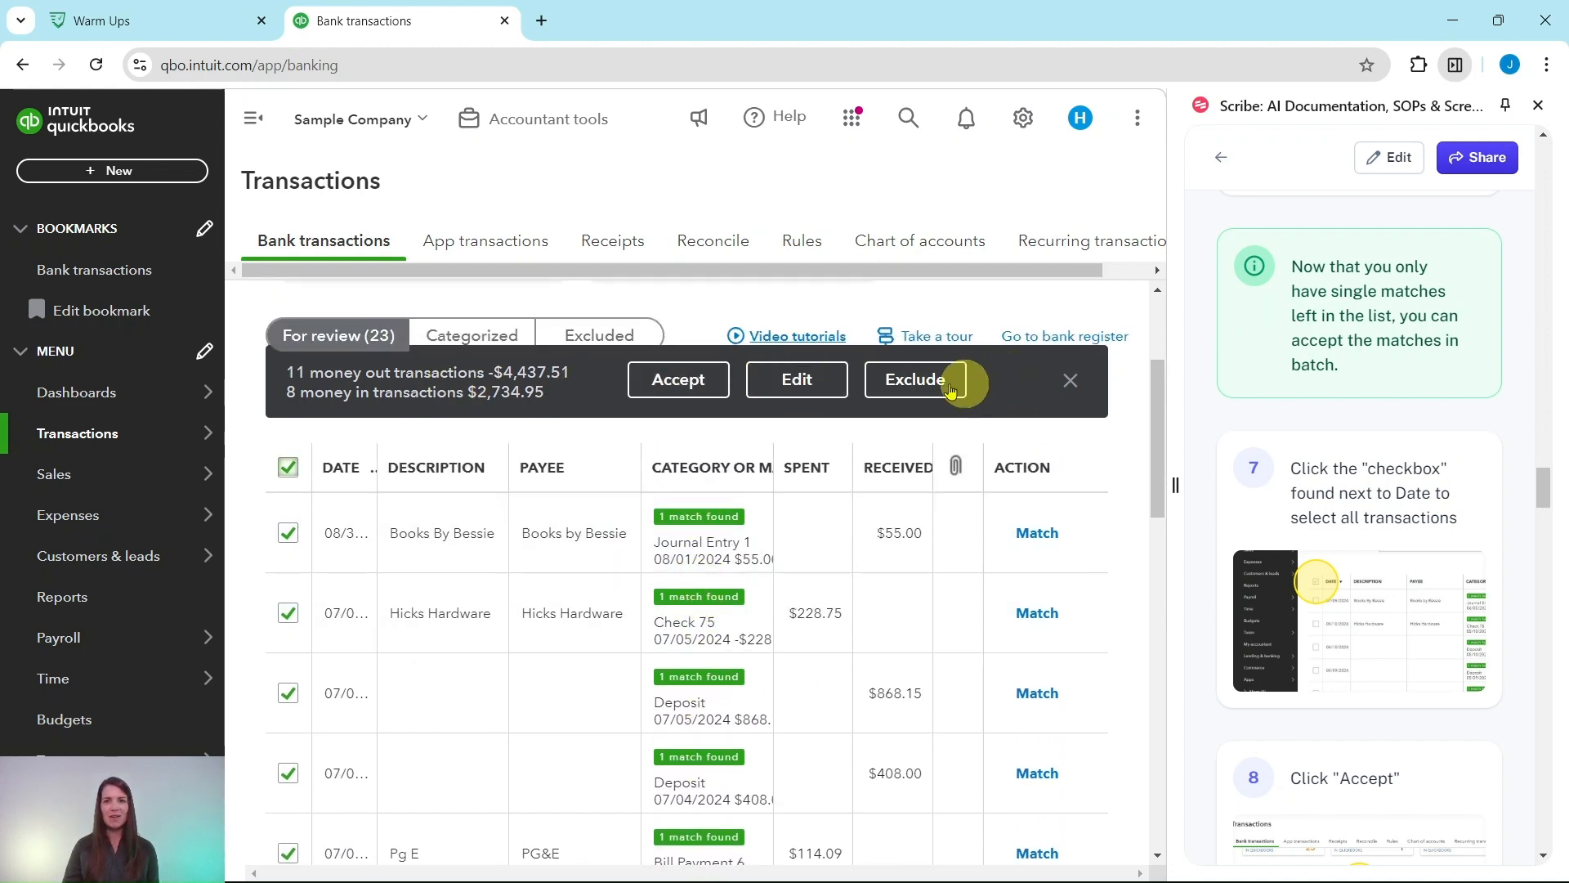
left_click(679, 380)
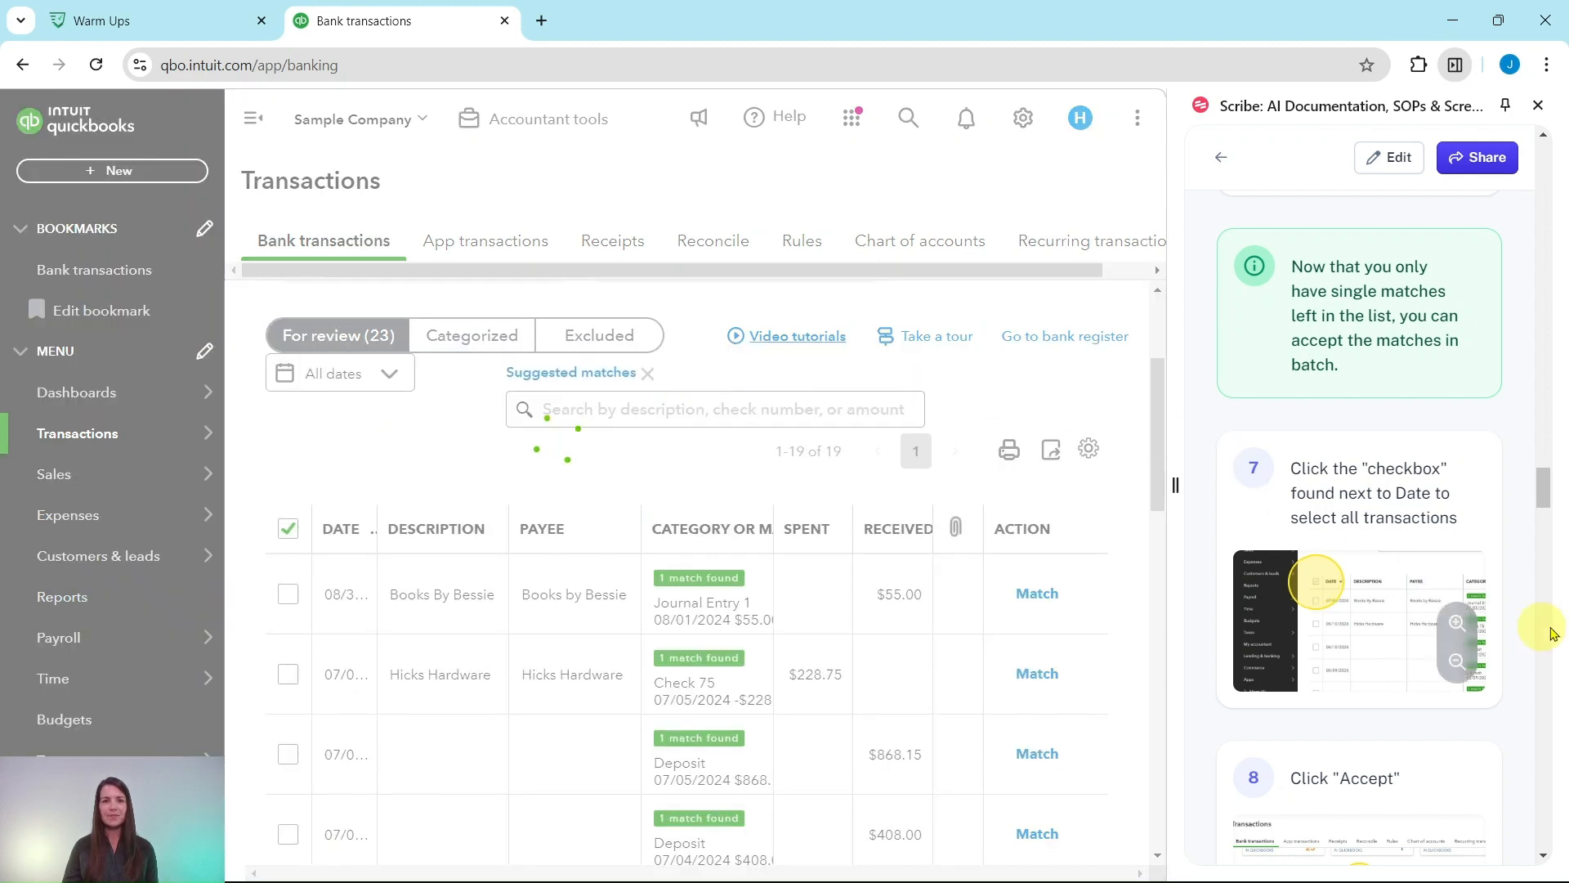
Step: Remove the Suggested matches filter so the Checking feed lists all transactions still for review
scroll(1467, 572, "down", 8)
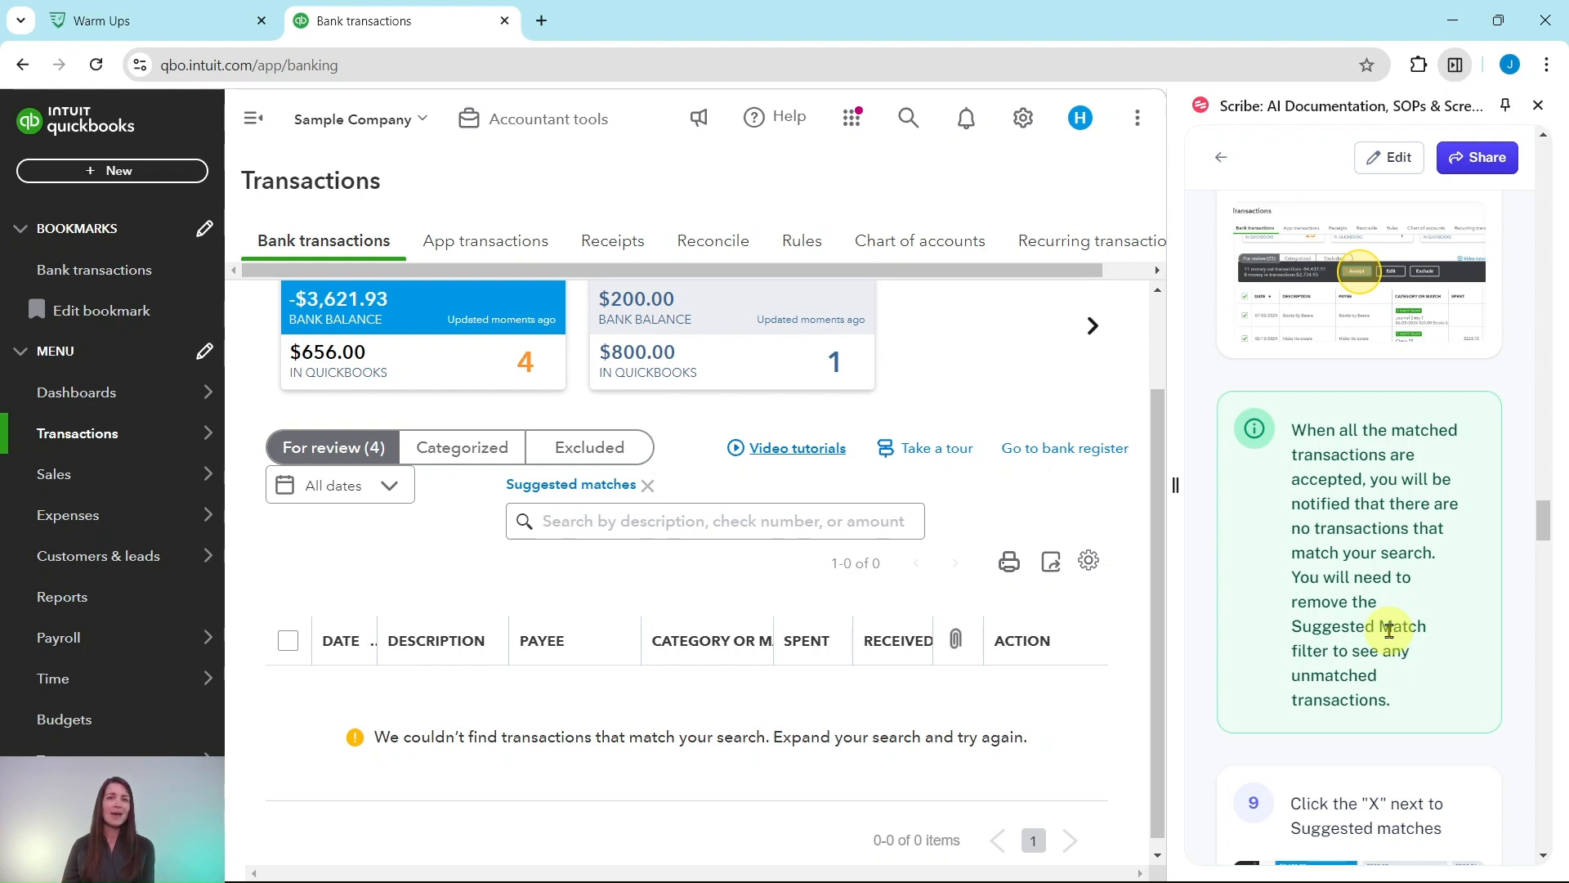
scroll(1390, 626, "down", 5)
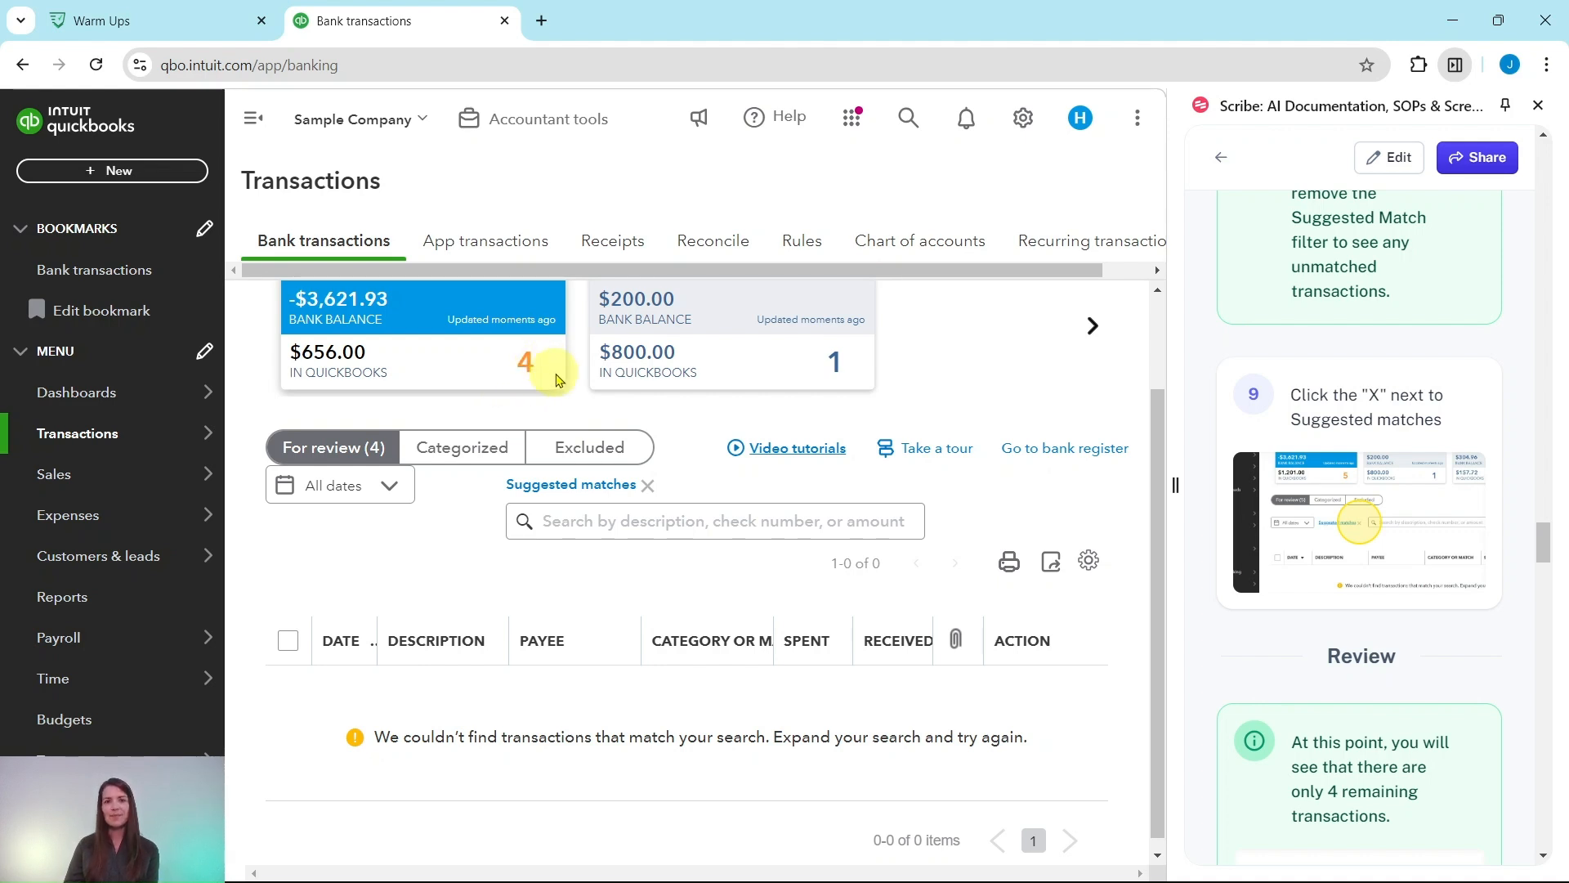
left_click(650, 489)
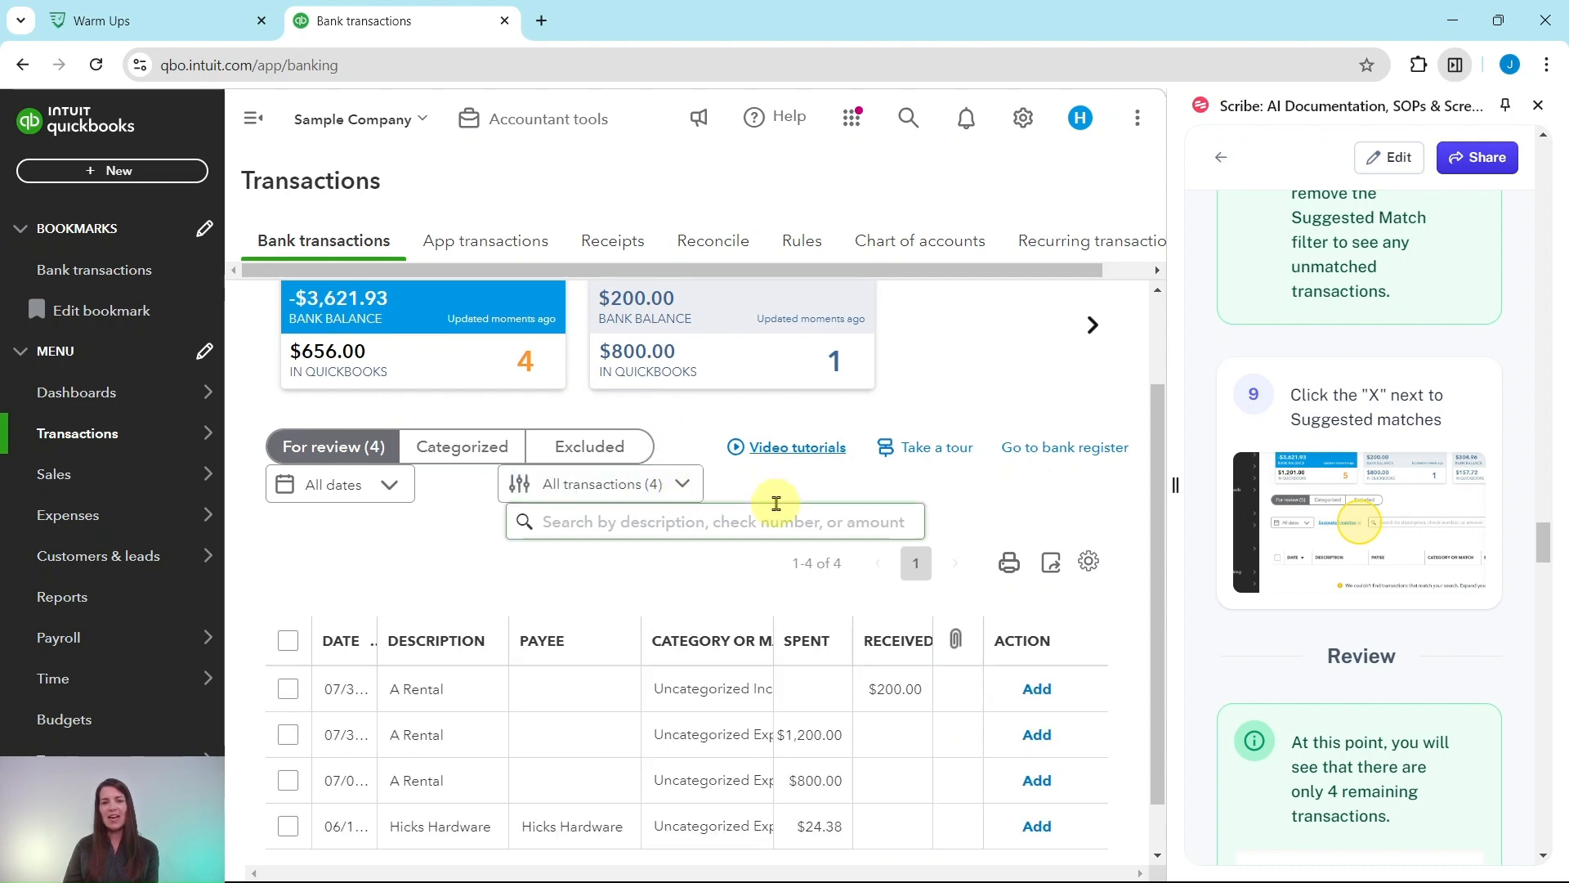
scroll(736, 564, "down", 1)
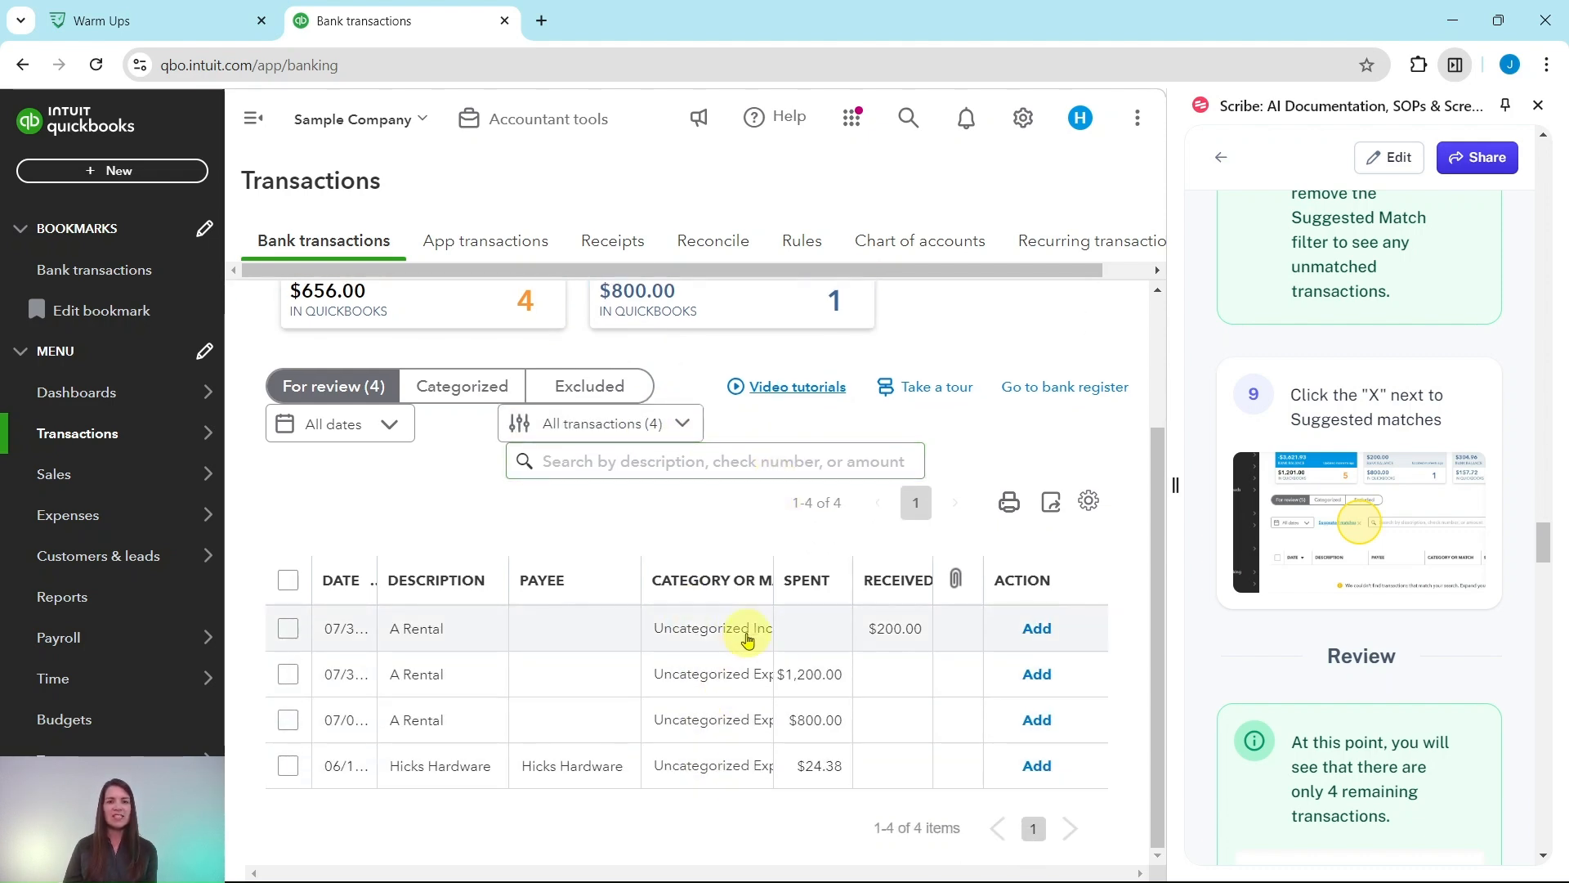
Step: Expand the $200.00 A Rental transaction and compare its bank detail with the guide's instructions
scroll(1321, 629, "down", 4)
scroll(1319, 621, "down", 1)
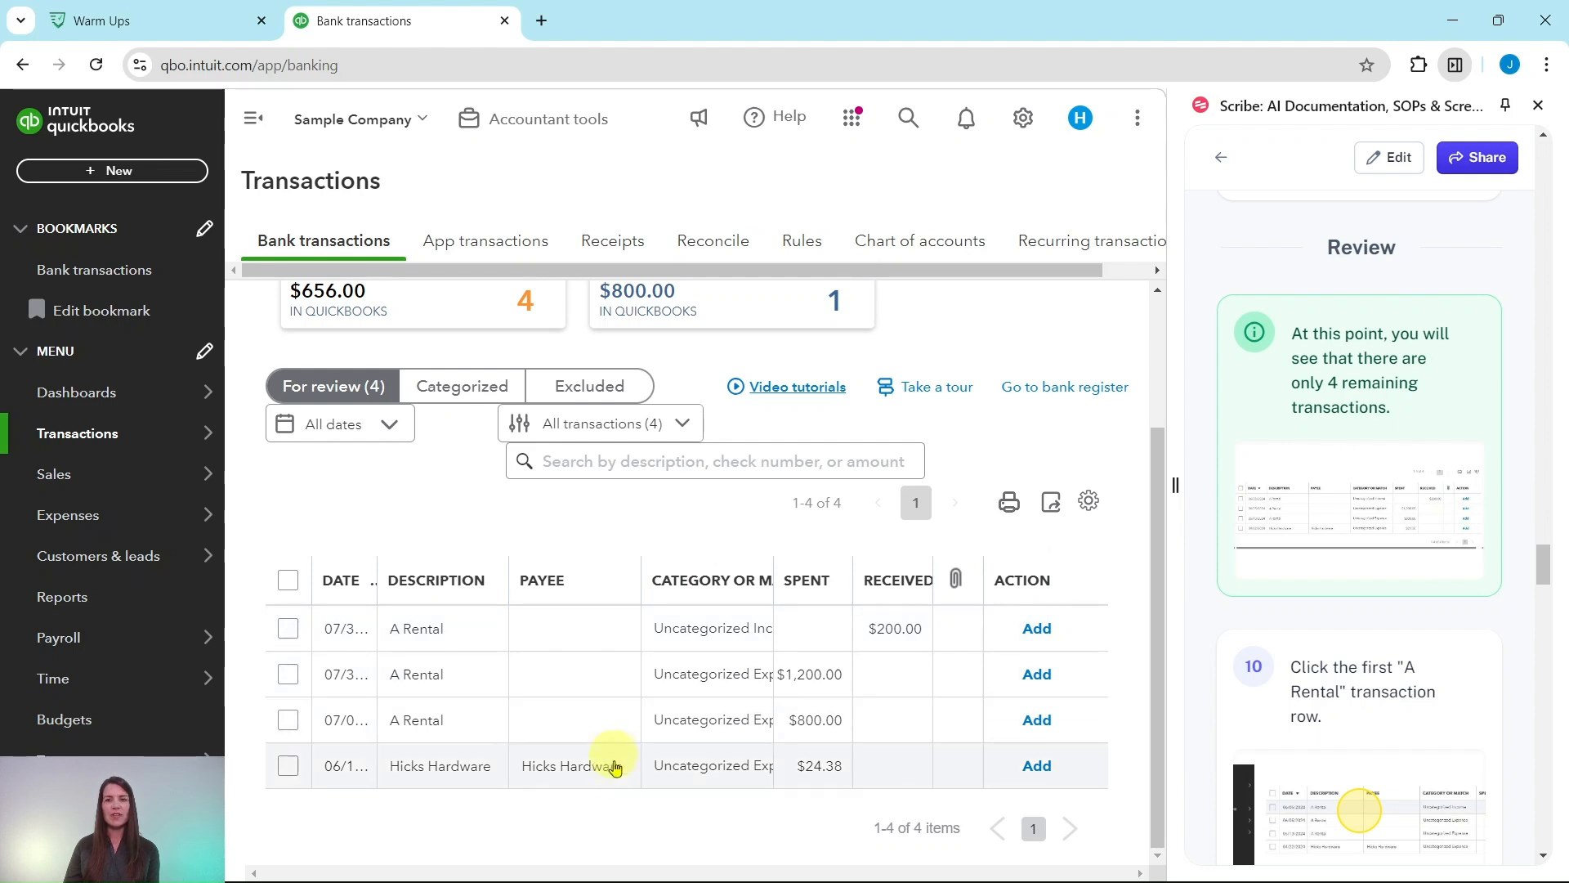
scroll(1345, 592, "down", 5)
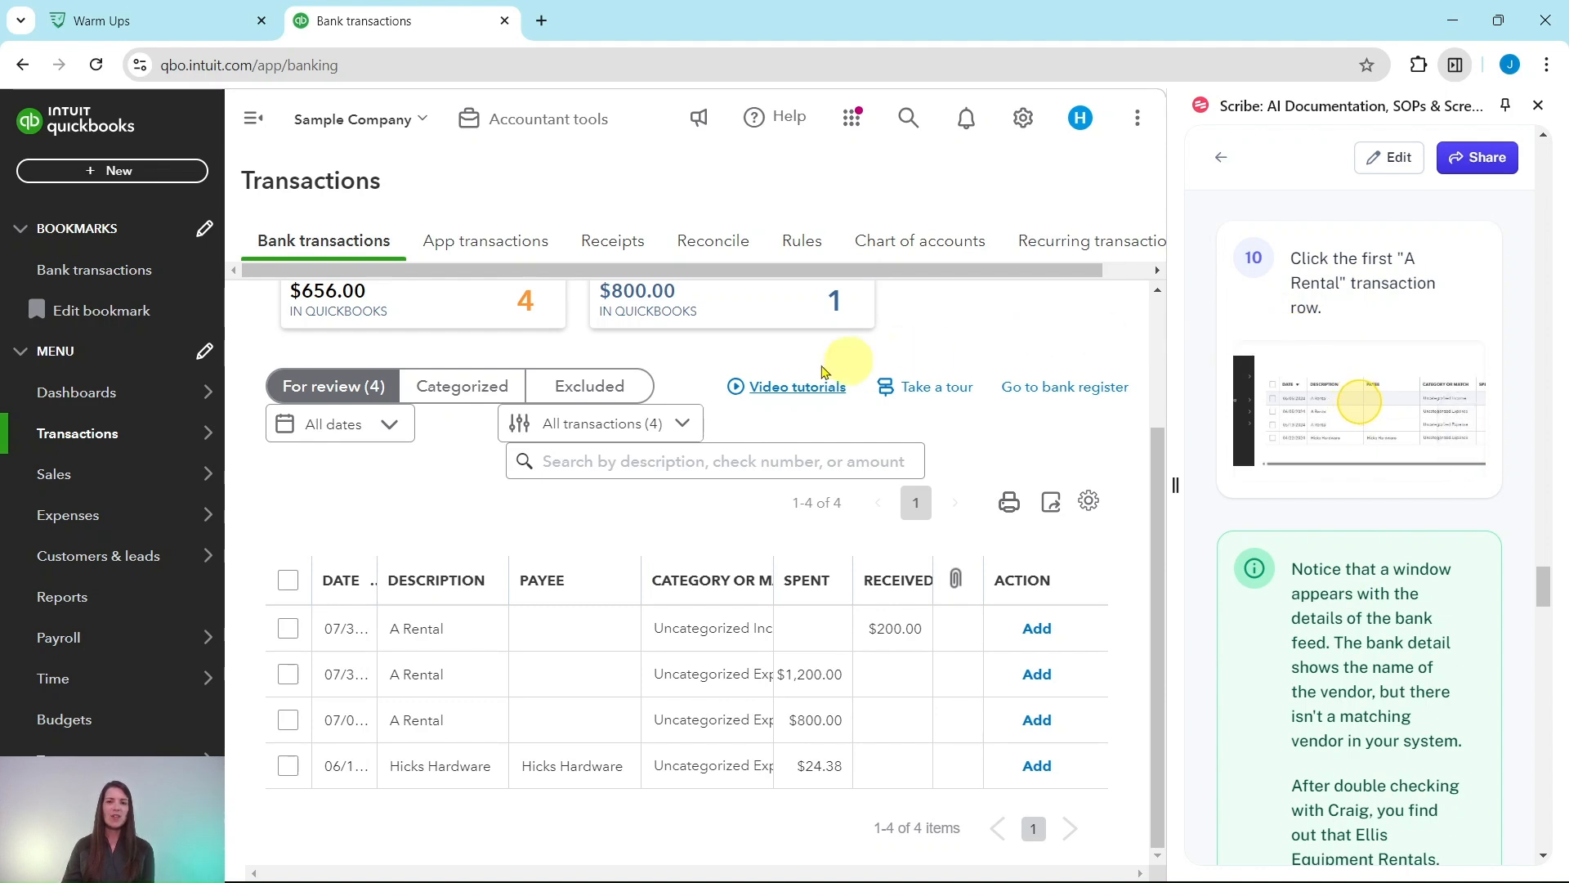
left_click(447, 638)
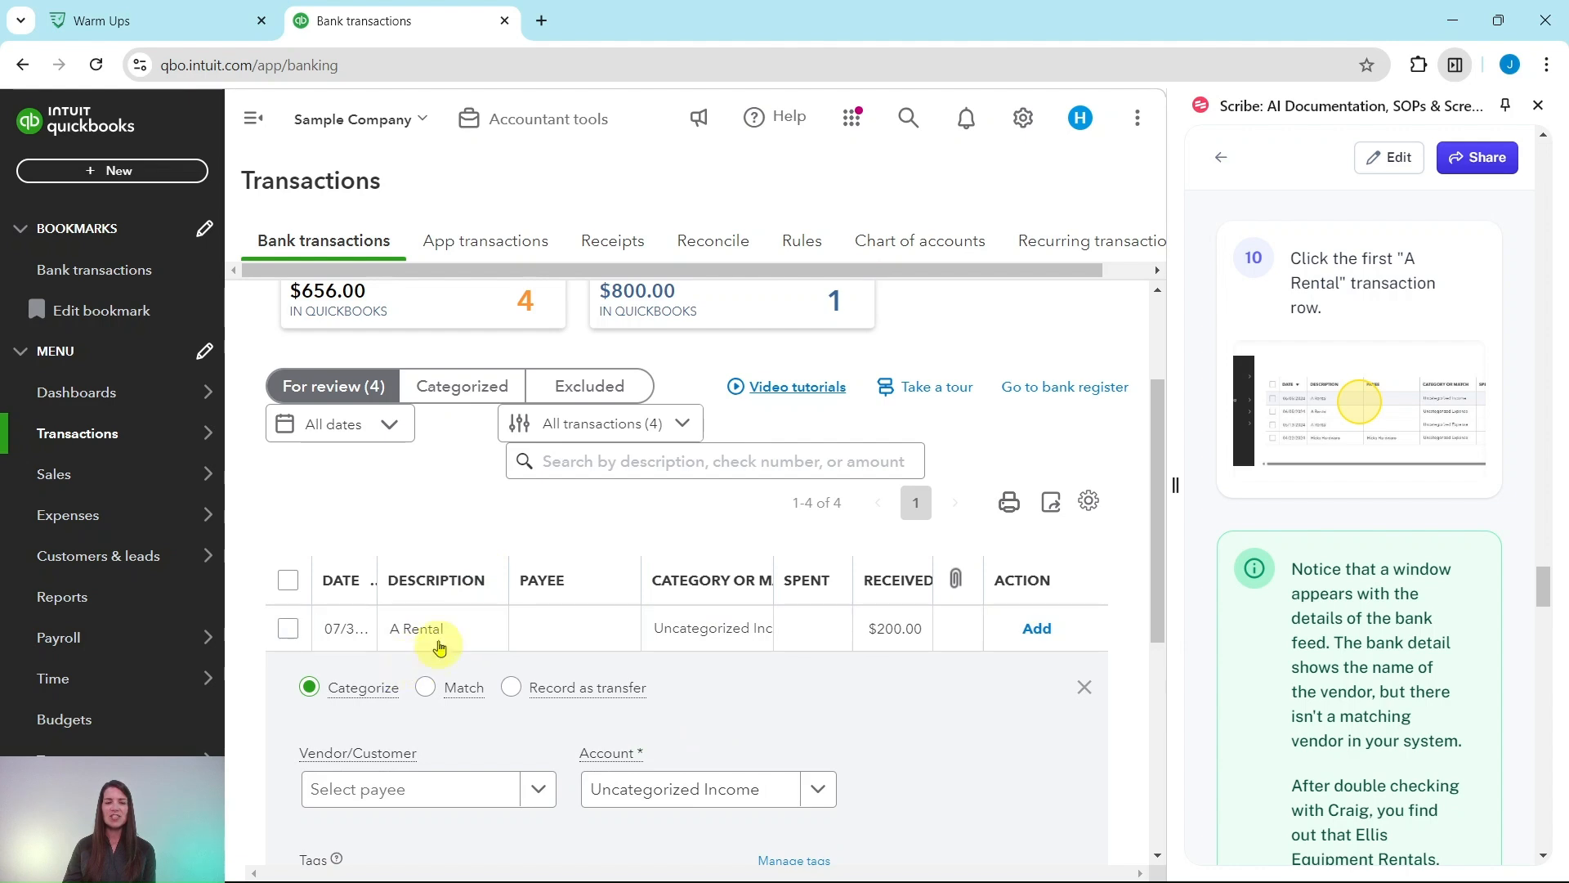
scroll(564, 703, "down", 4)
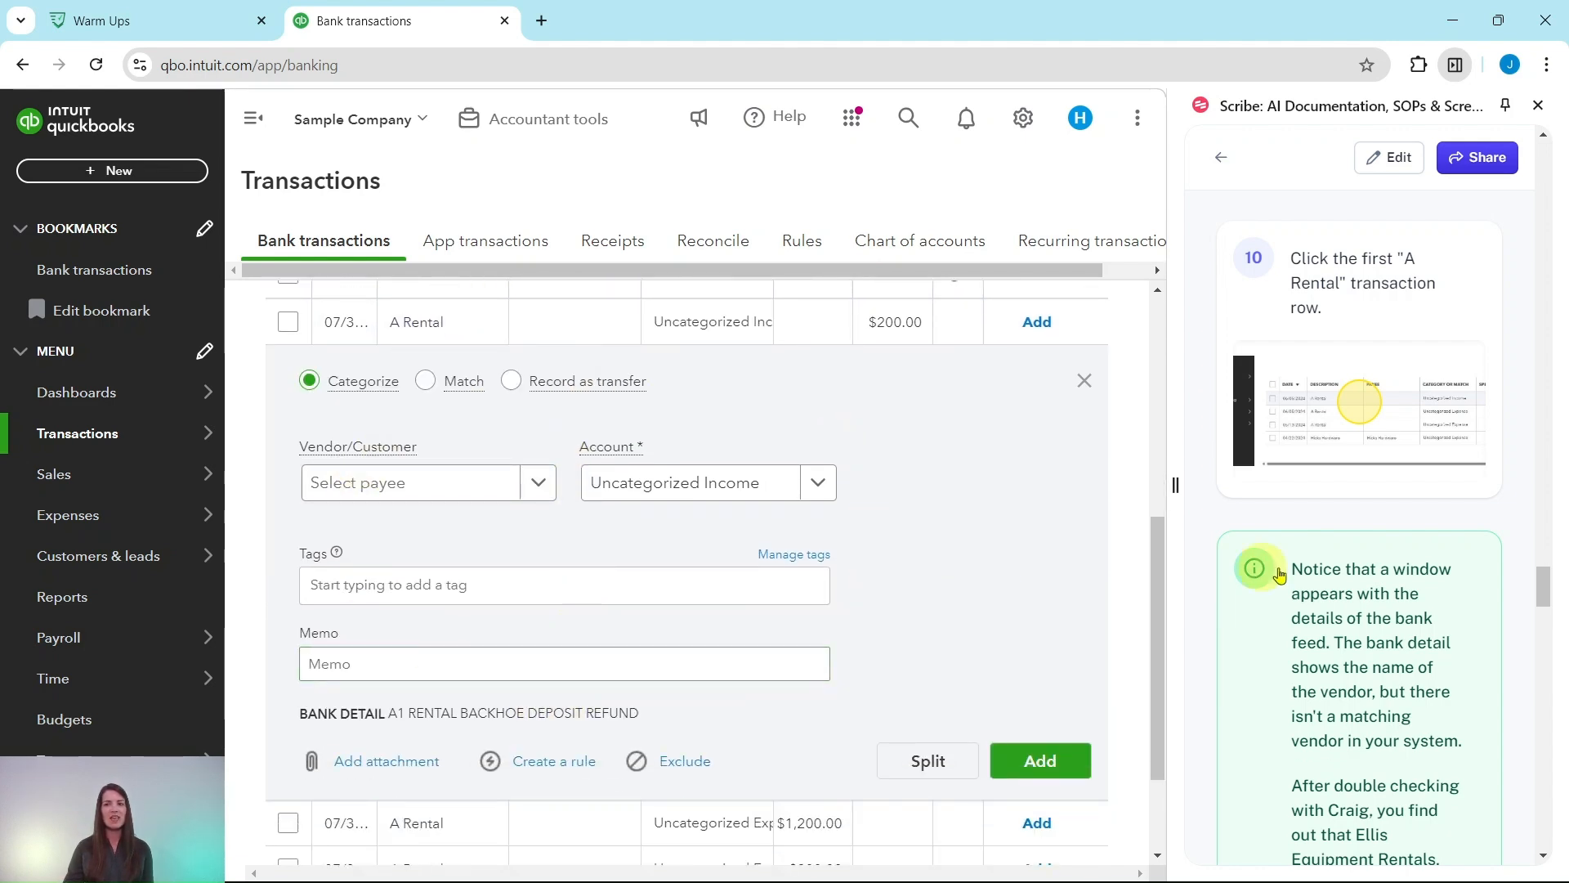
scroll(1324, 556, "down", 4)
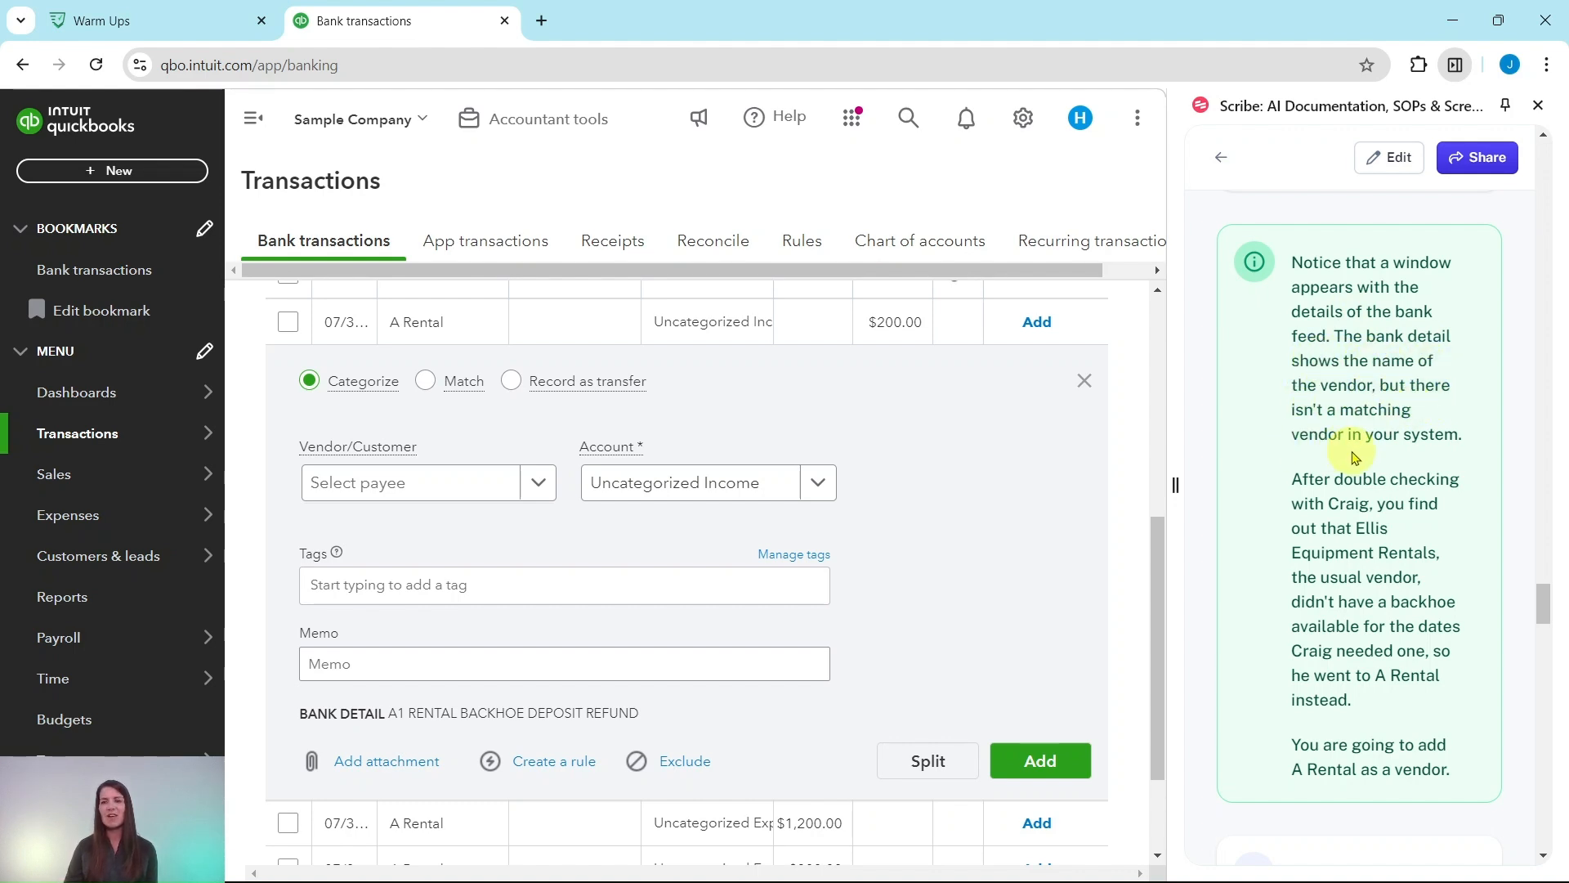
scroll(1423, 442, "down", 1)
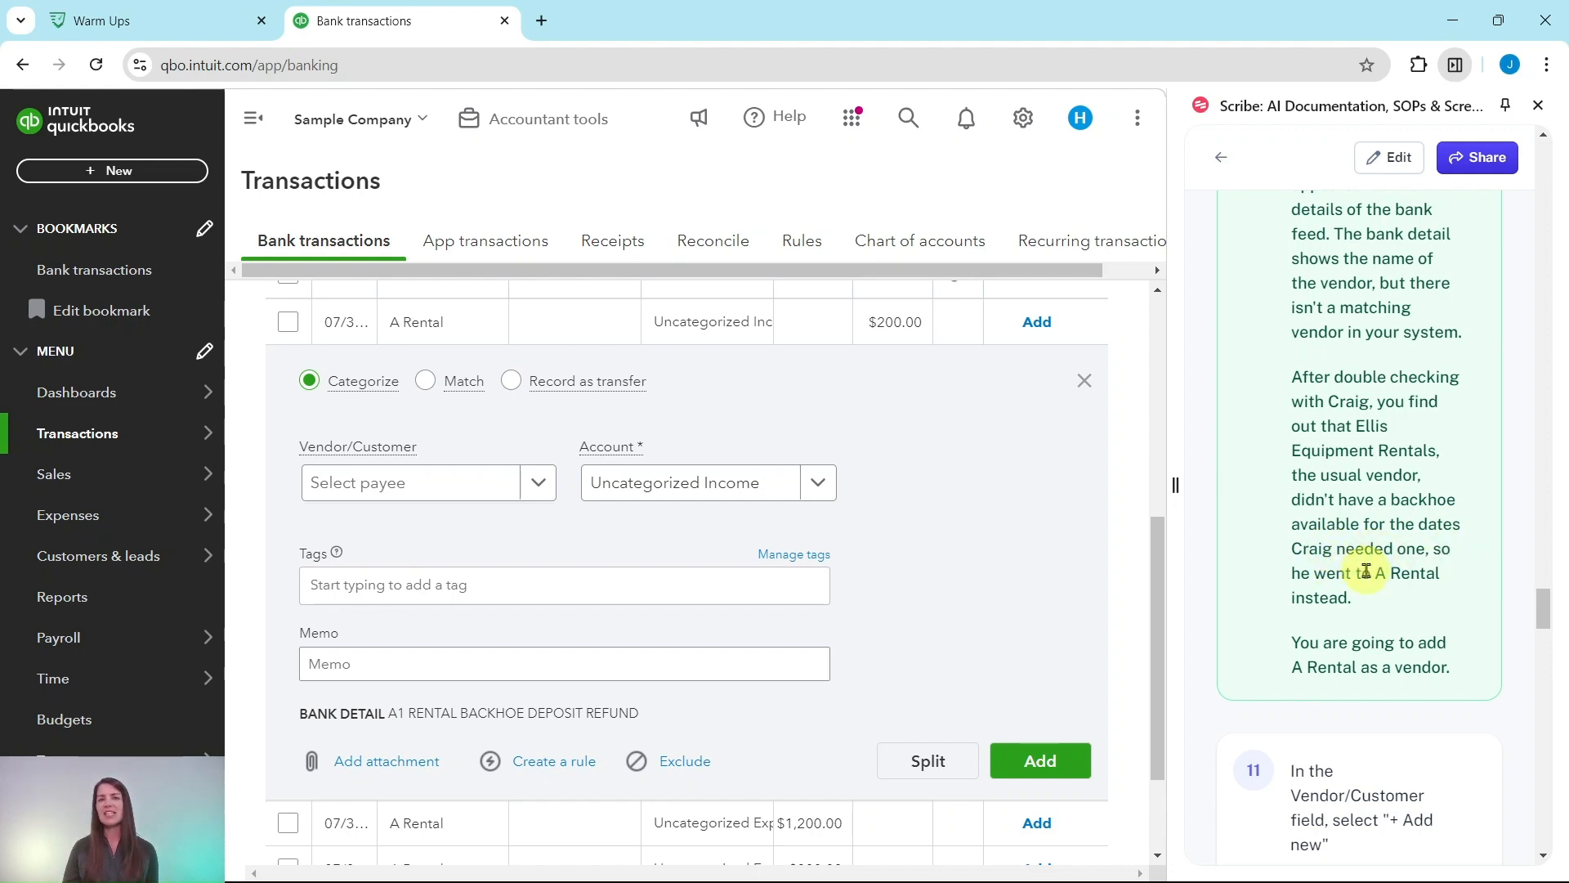
scroll(1366, 576, "down", 6)
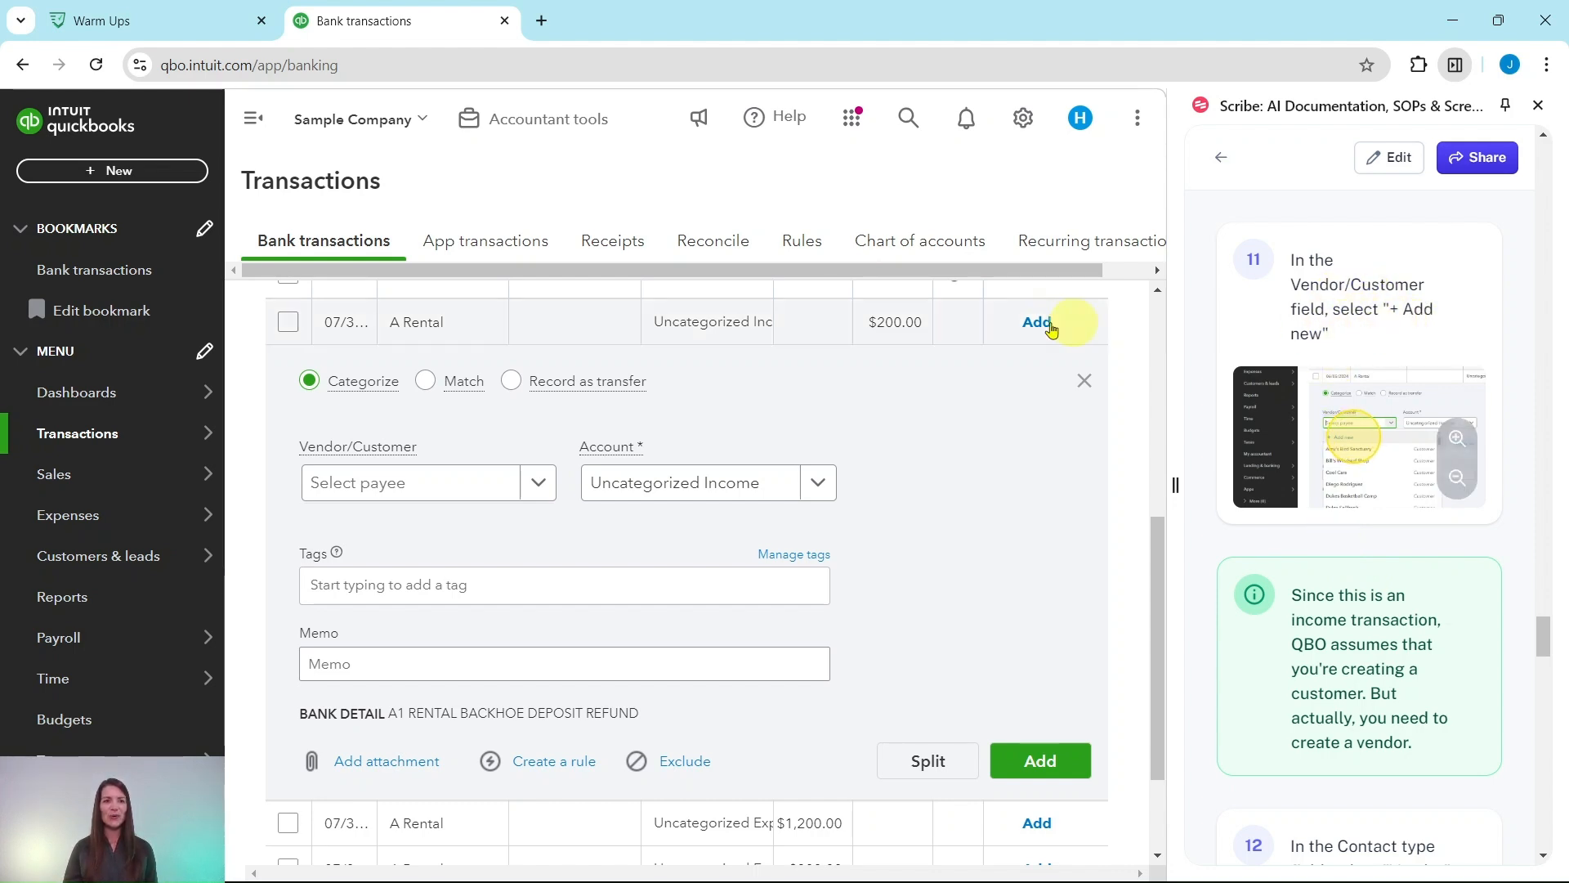
Step: Create a new payee from the $200.00 A Rental transaction, with contact type Vendor and display name A Rental
left_click(532, 488)
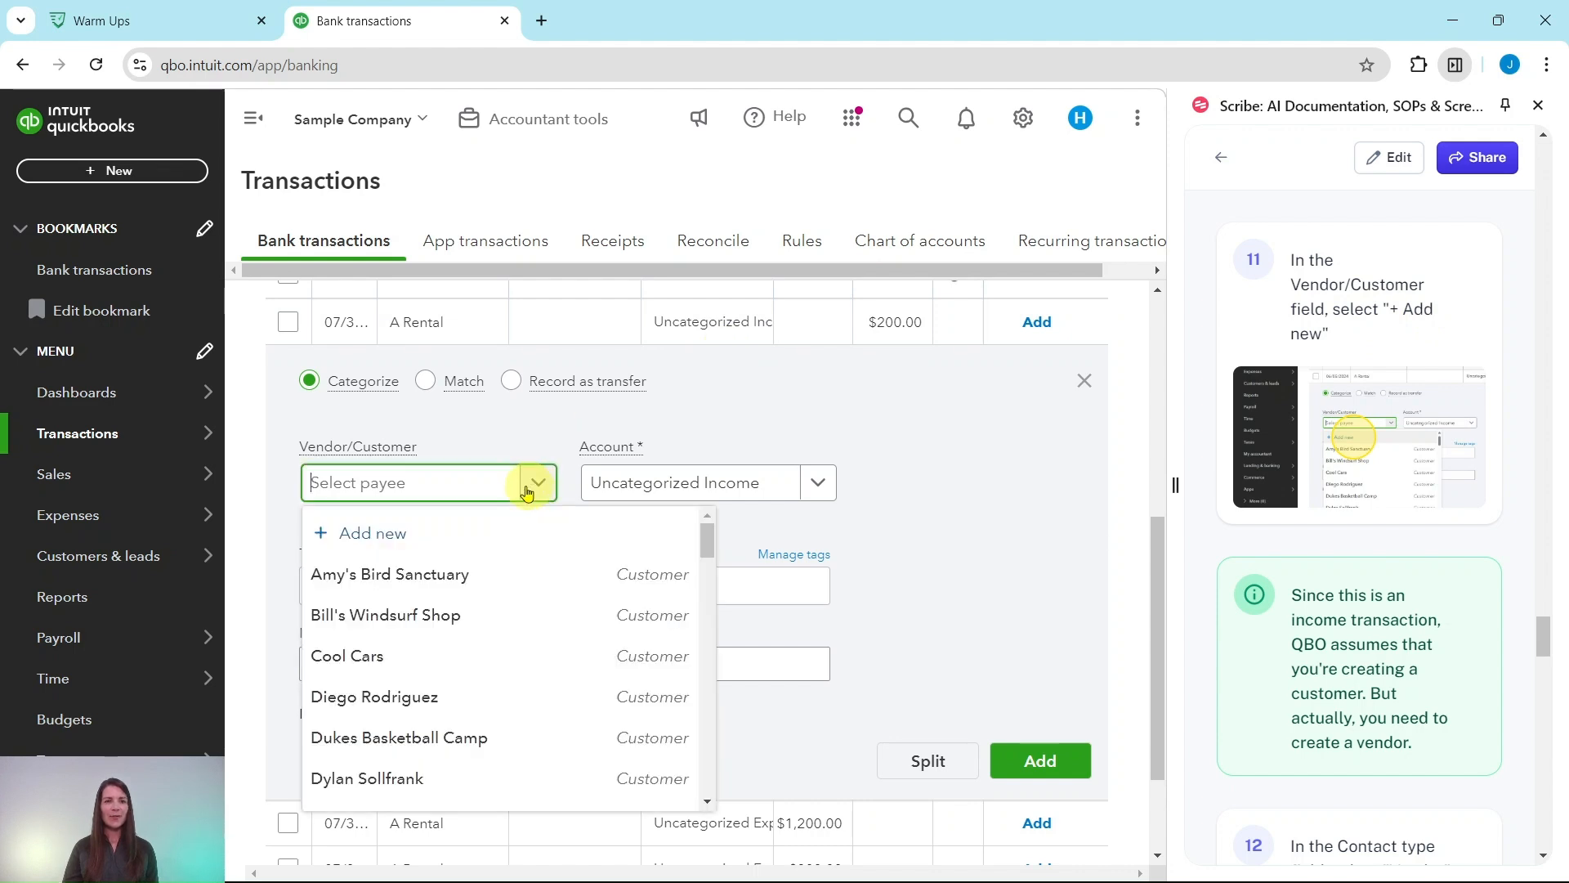
left_click(371, 536)
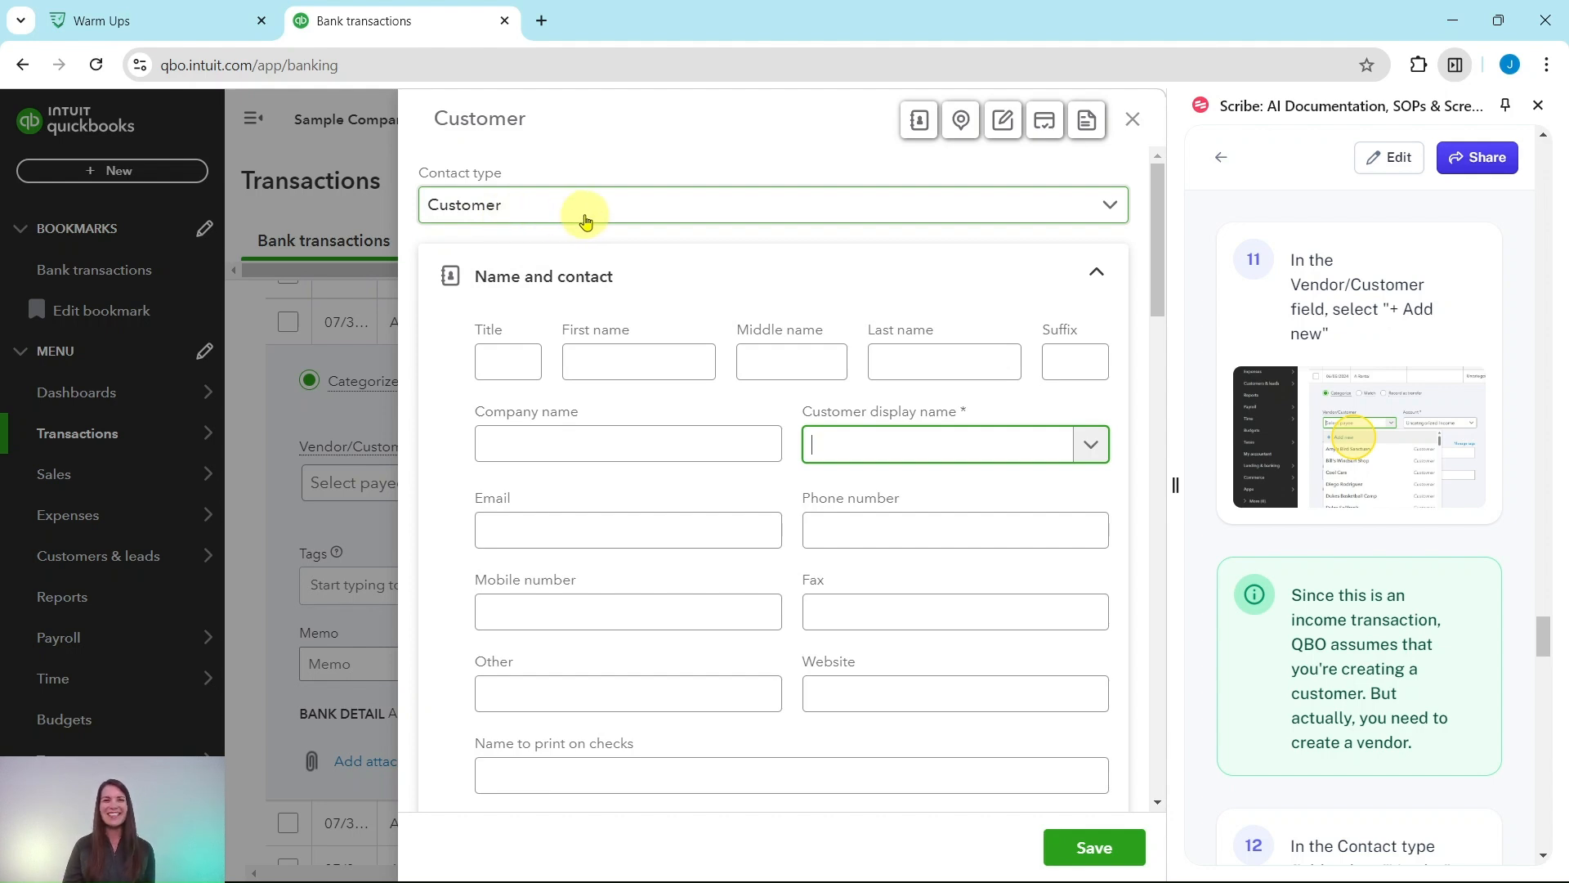
scroll(1369, 380, "down", 5)
scroll(1369, 380, "down", 1)
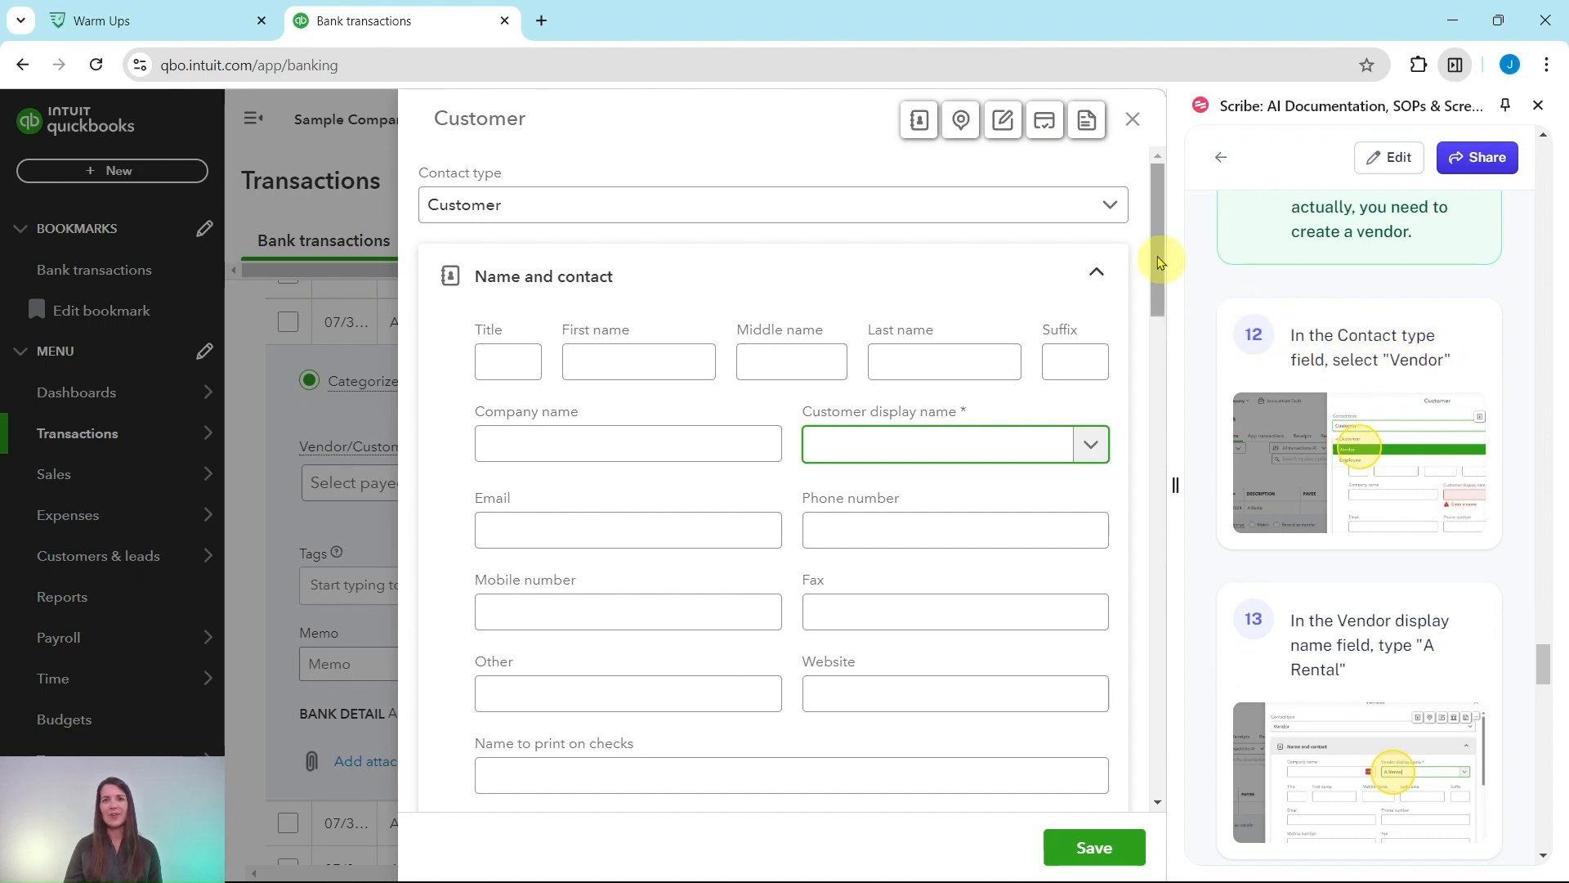
left_click(1111, 211)
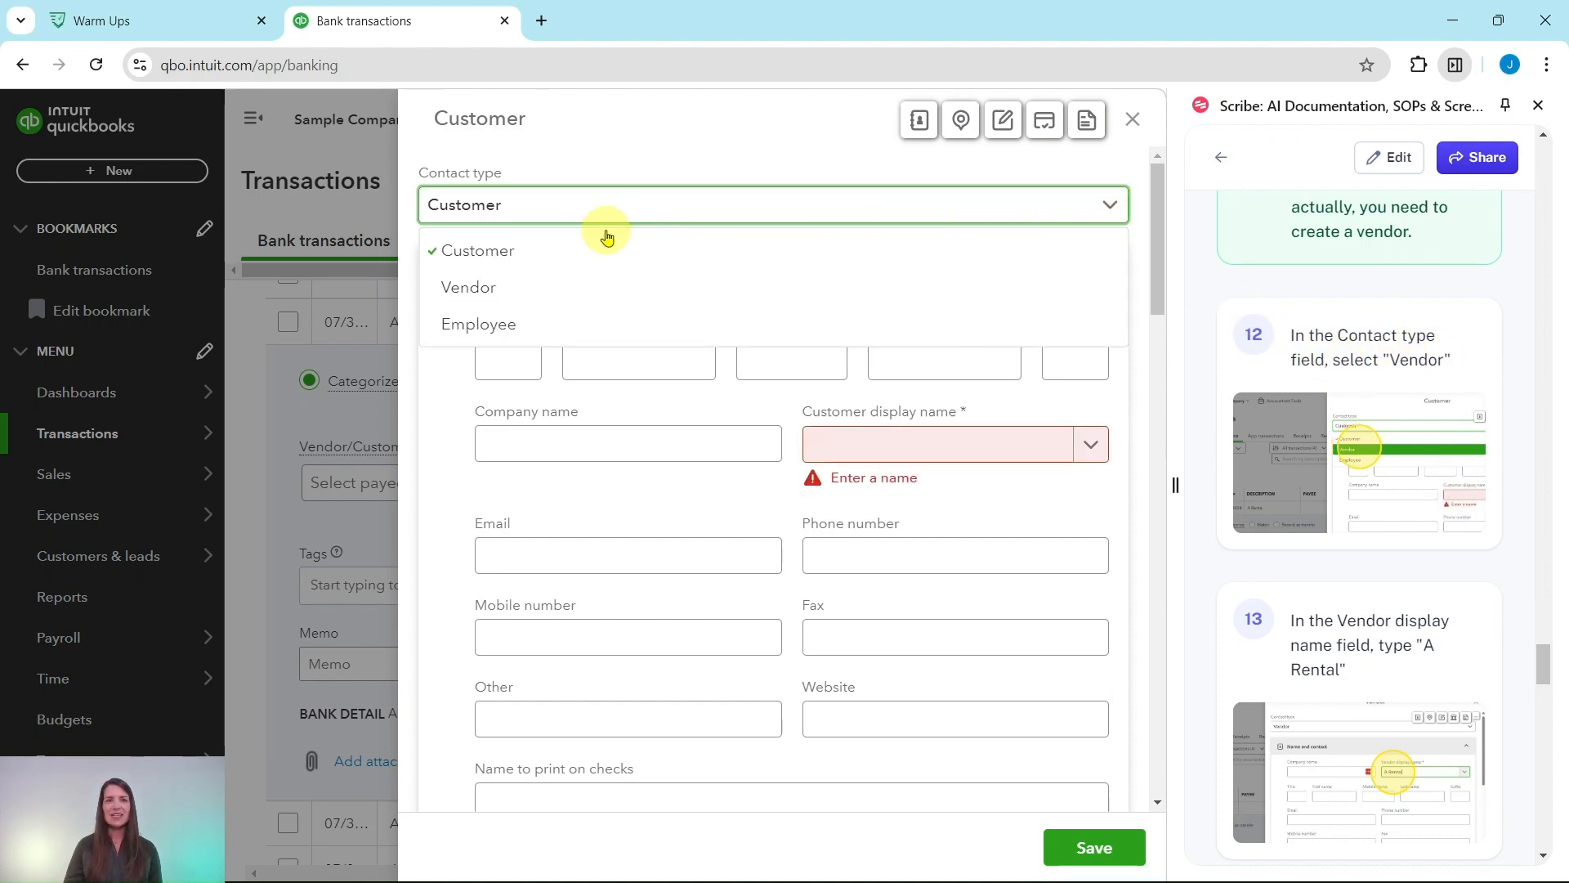
left_click(472, 288)
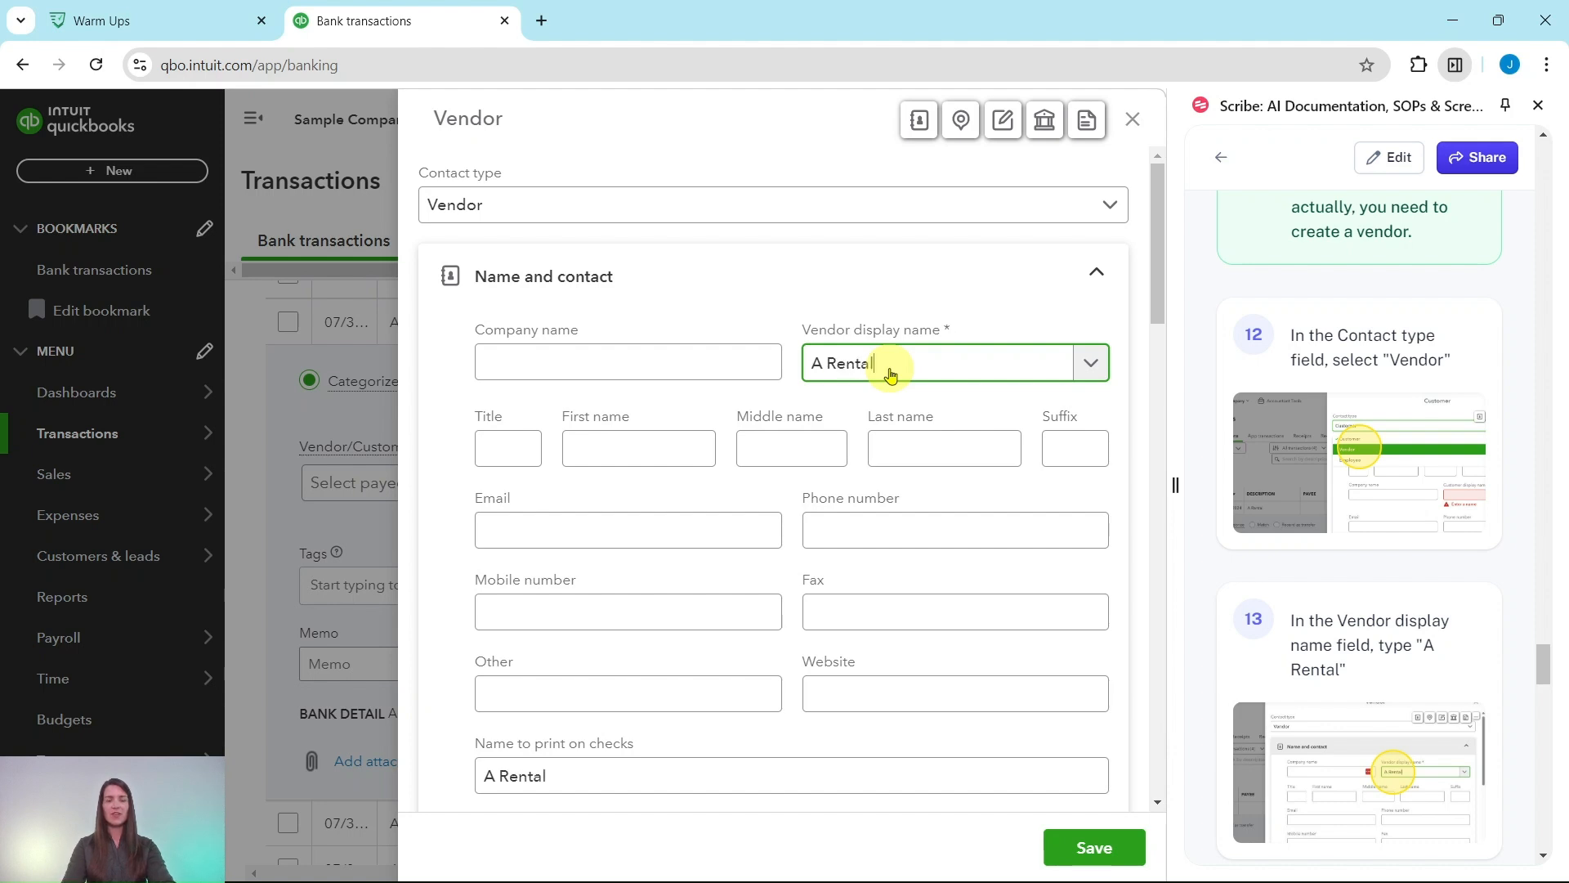
Step: Look through the address, notes, bank payment and additional info sections of the vendor form, and save the A Rental vendor
scroll(1308, 363, "down", 5)
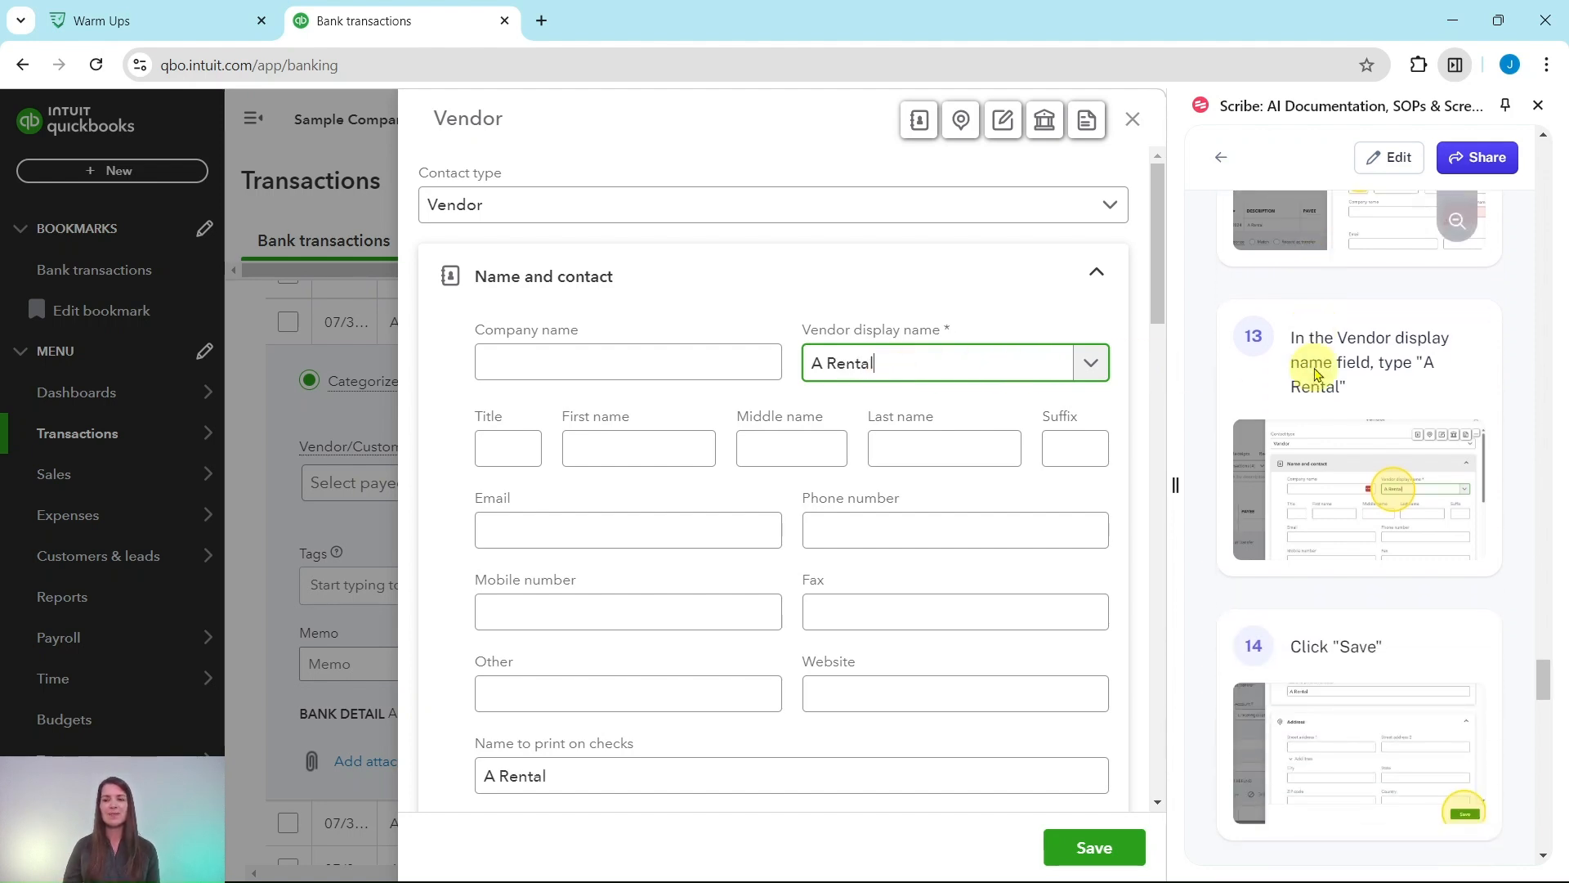
scroll(1313, 372, "down", 2)
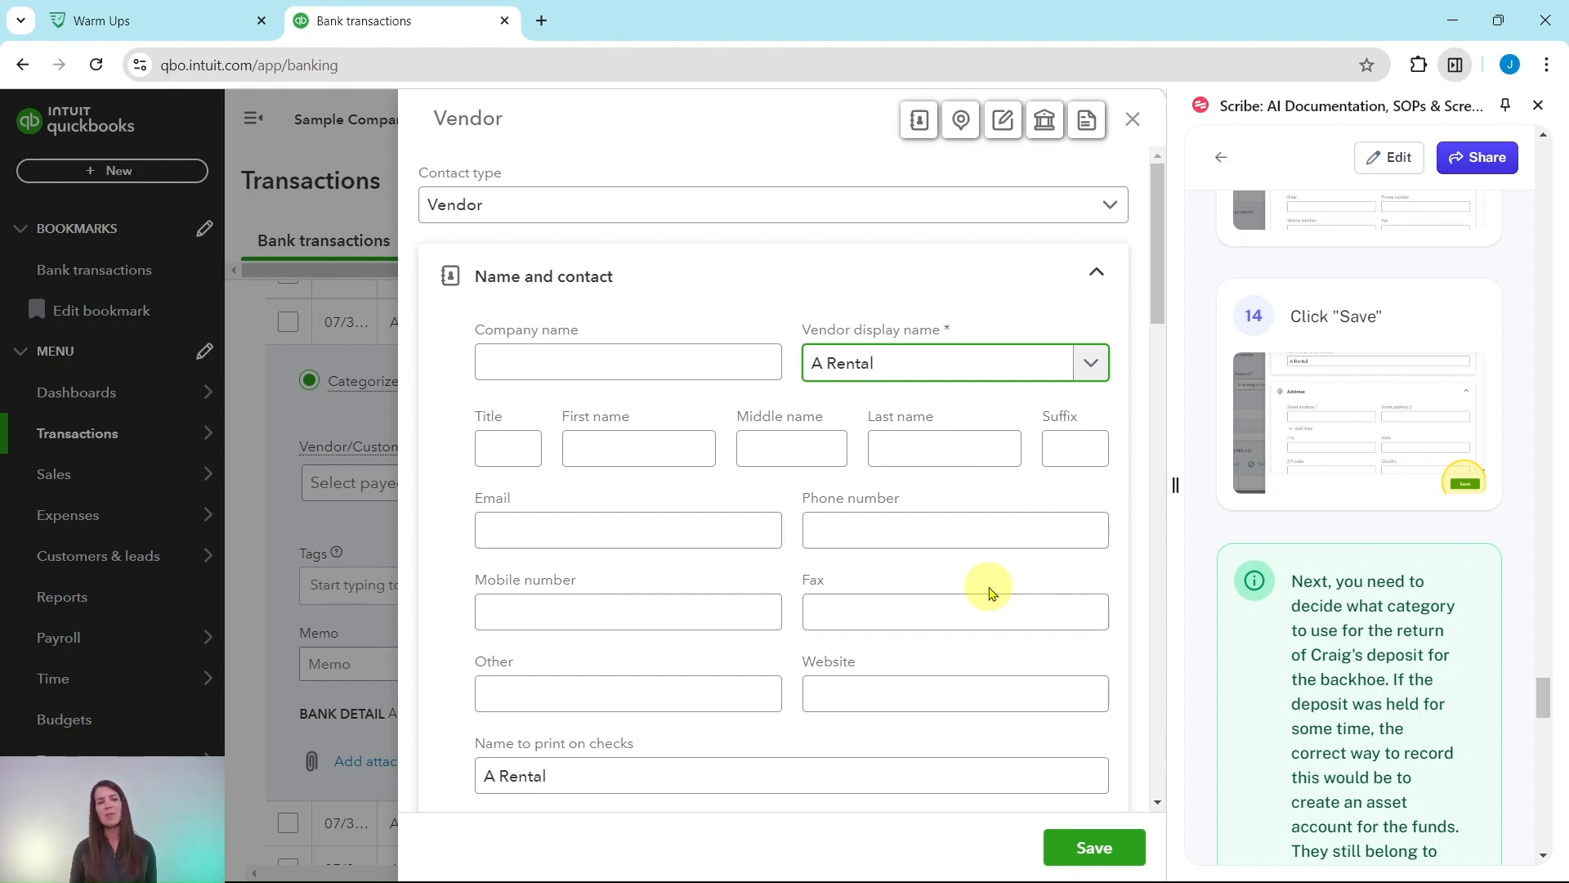
scroll(993, 556, "down", 8)
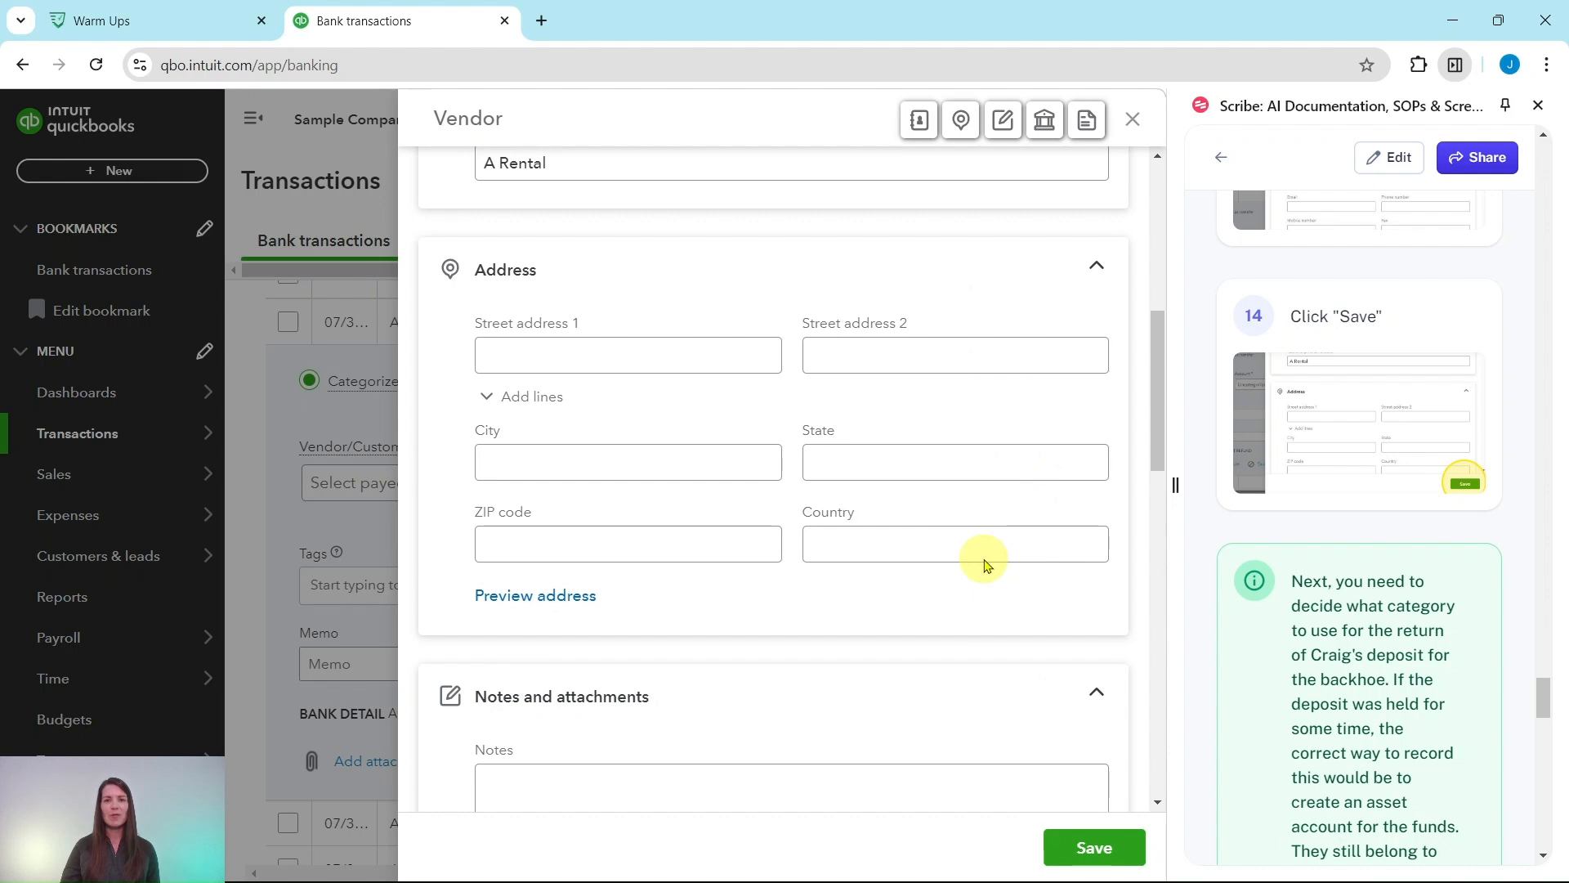
scroll(974, 562, "down", 4)
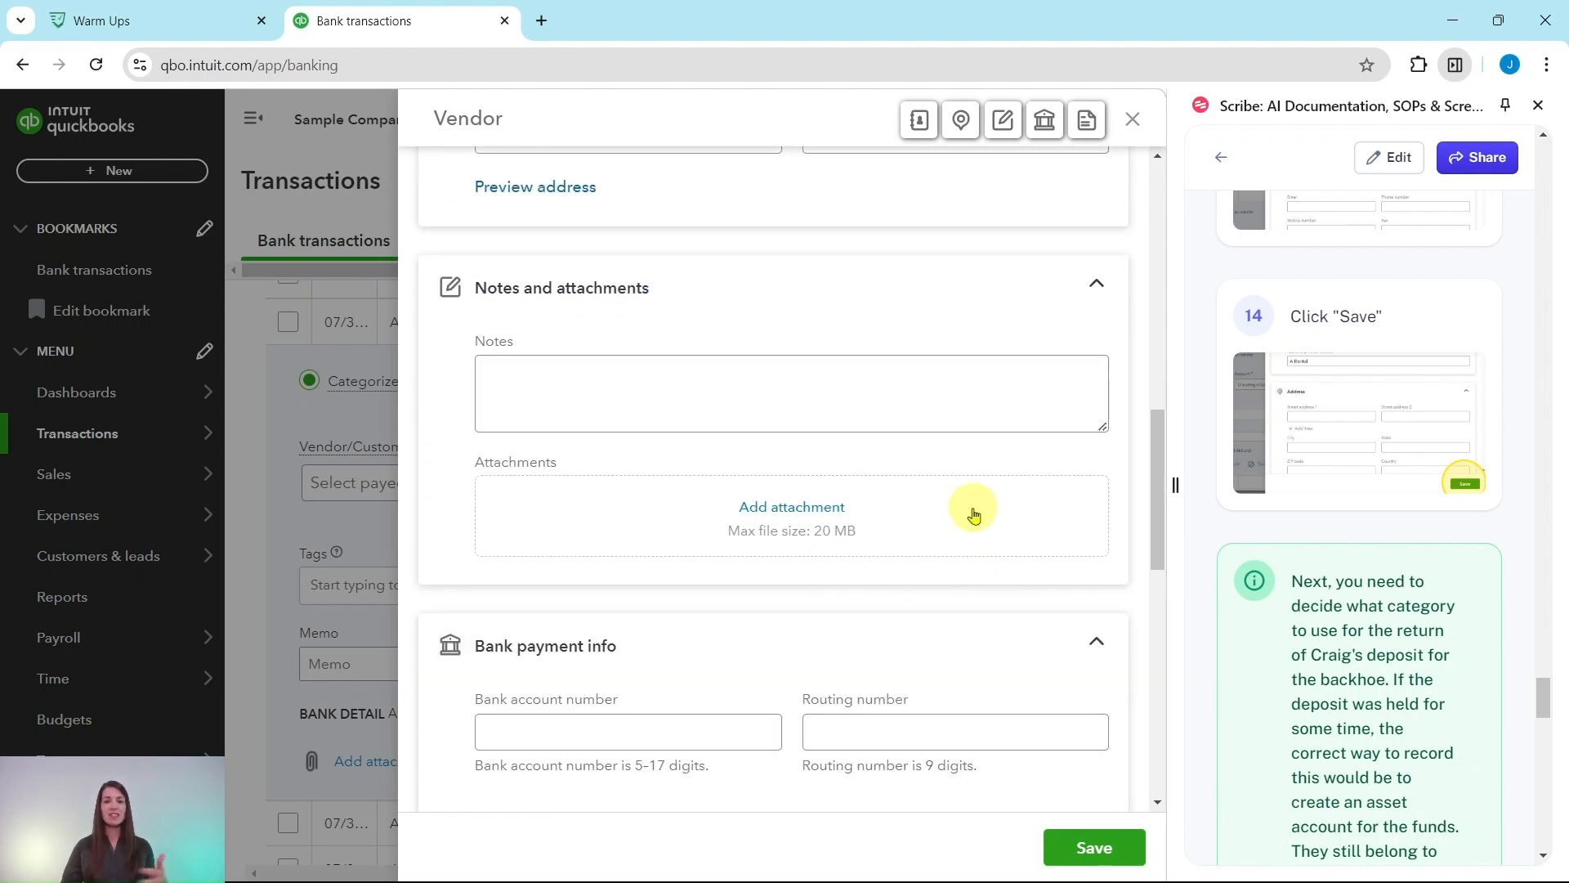
scroll(973, 507, "down", 4)
scroll(972, 515, "down", 1)
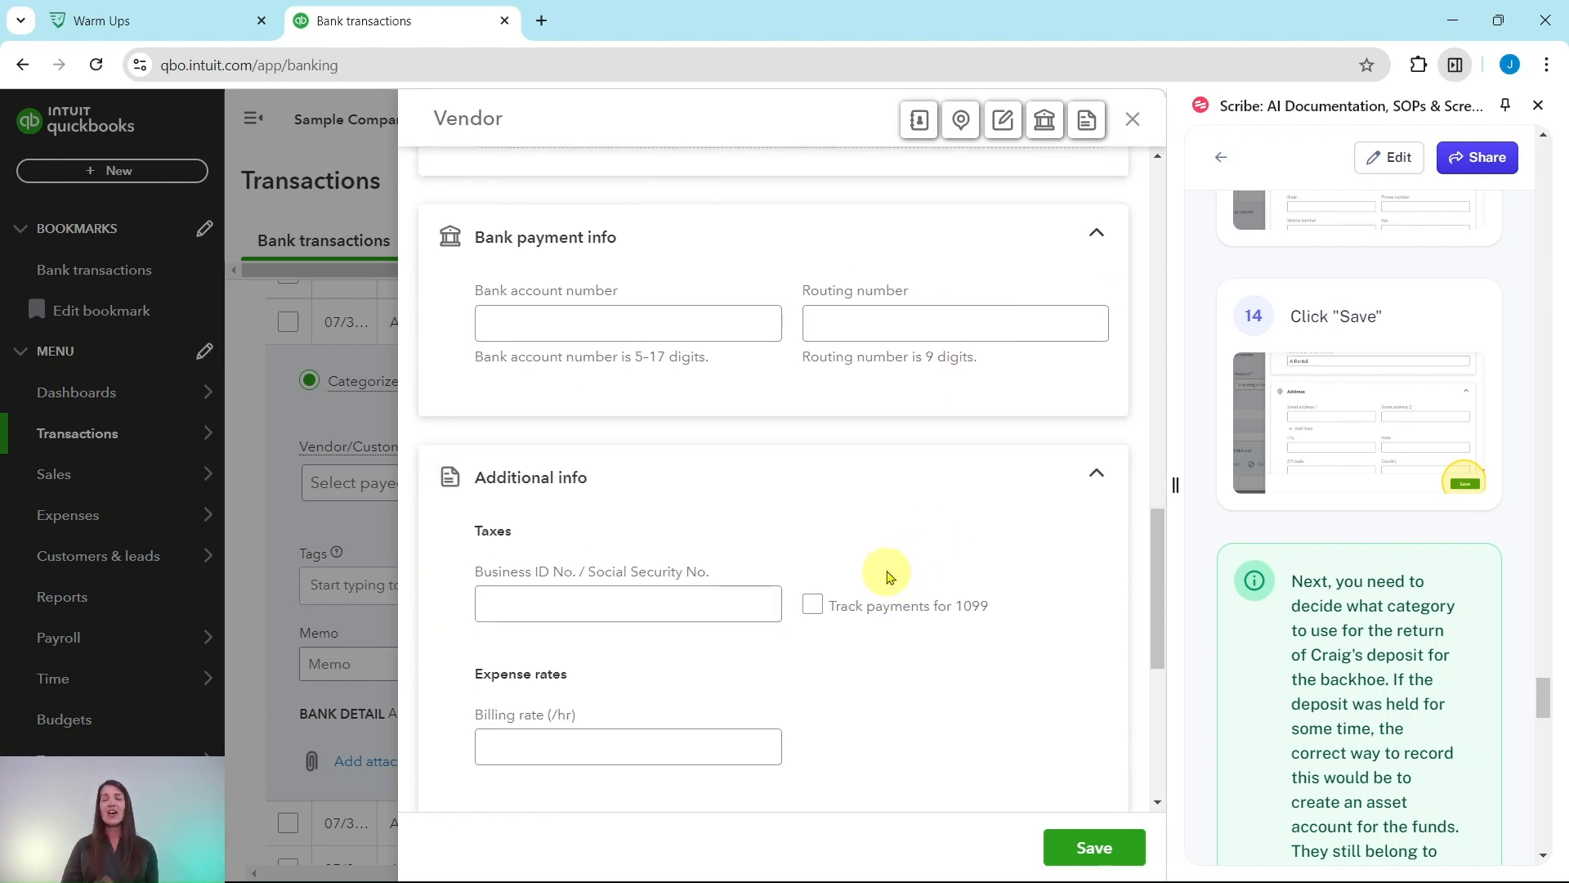
scroll(890, 570, "up", 15)
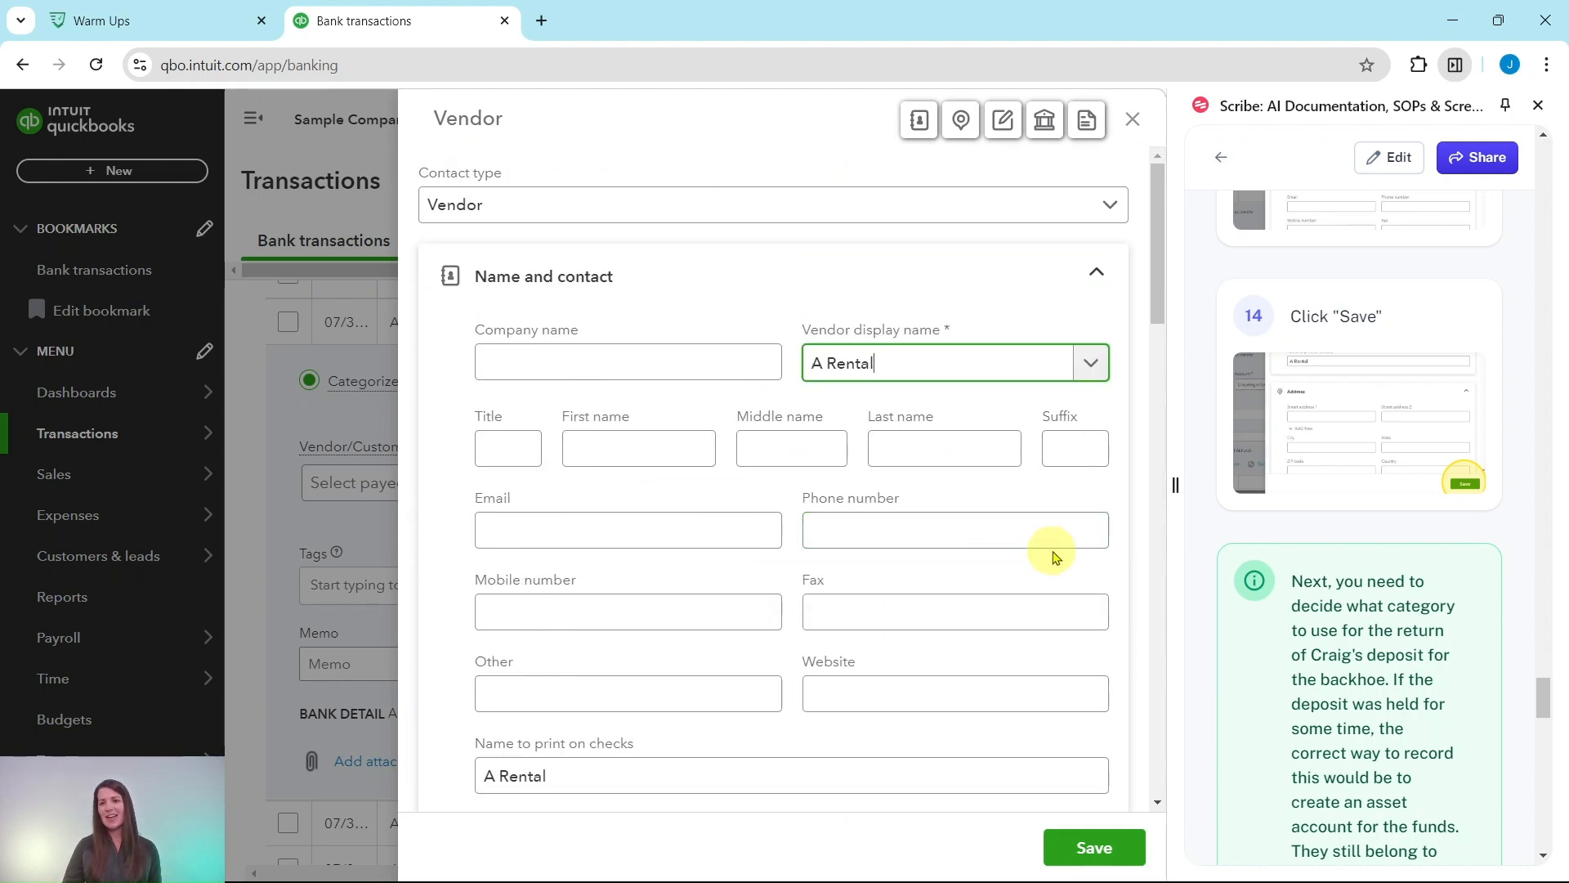
left_click(1102, 842)
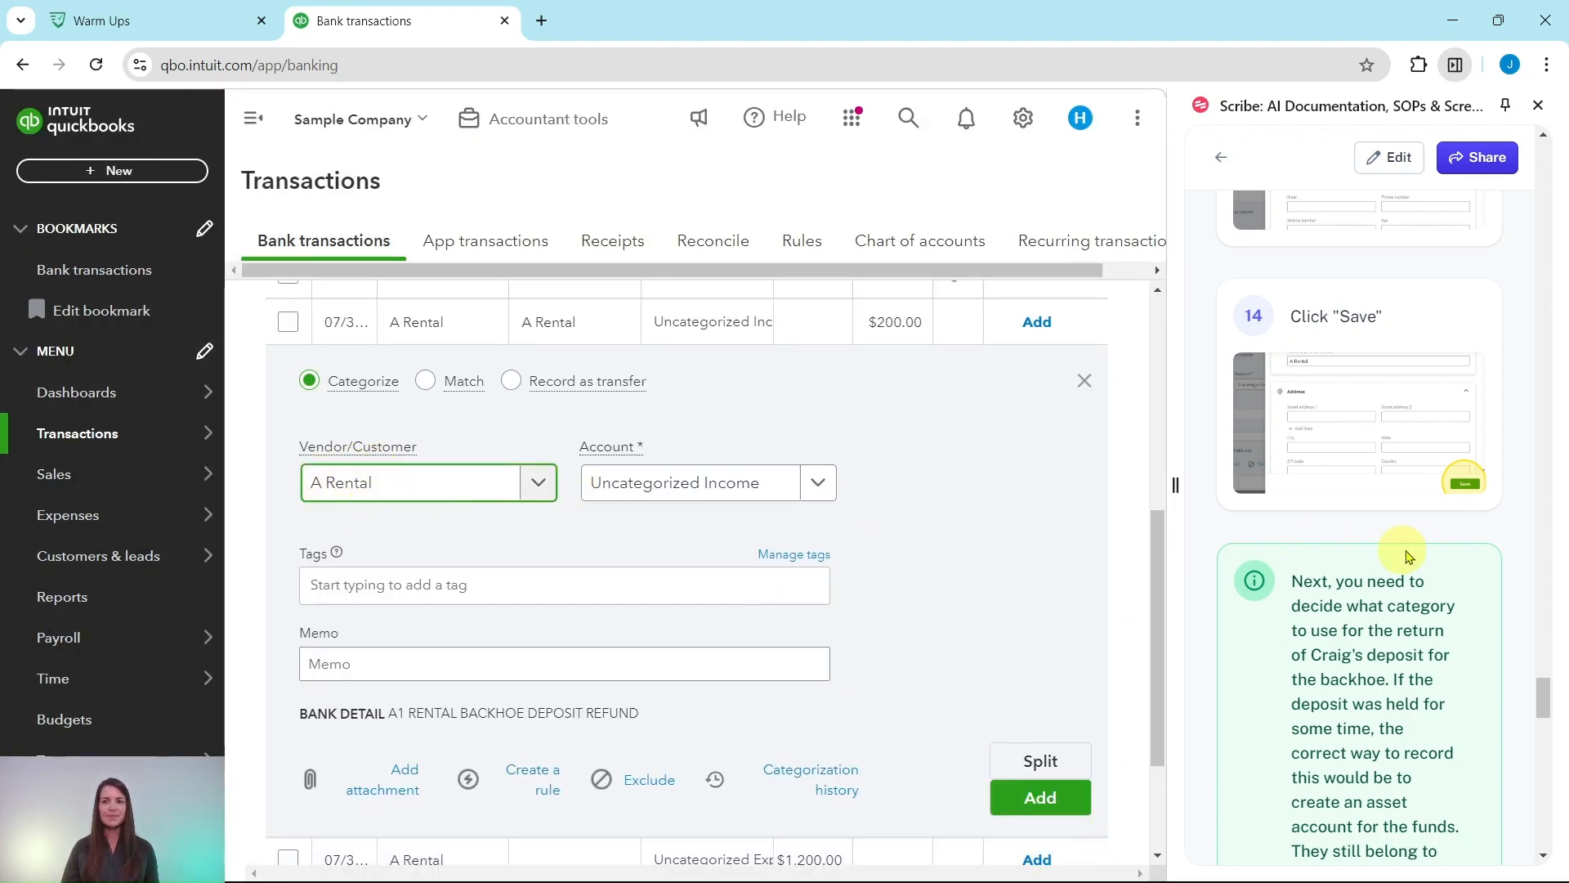
Step: Categorize the $200.00 A Rental deposit refund to the main Equipment Rental expense account, following the guide, and add it to the books
scroll(1394, 550, "down", 4)
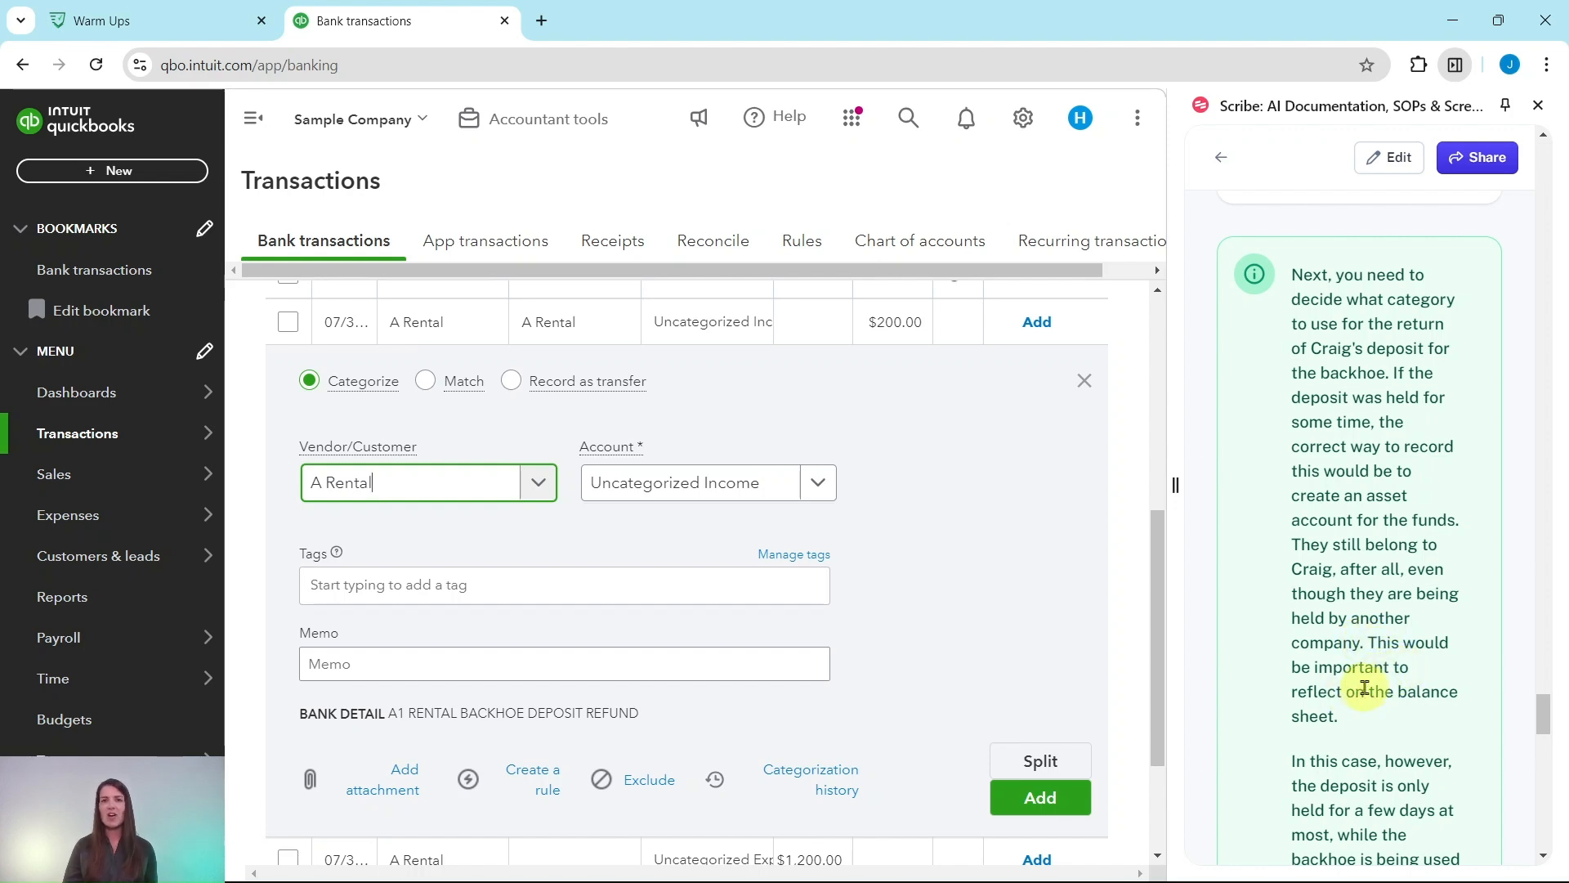
scroll(1376, 683, "down", 5)
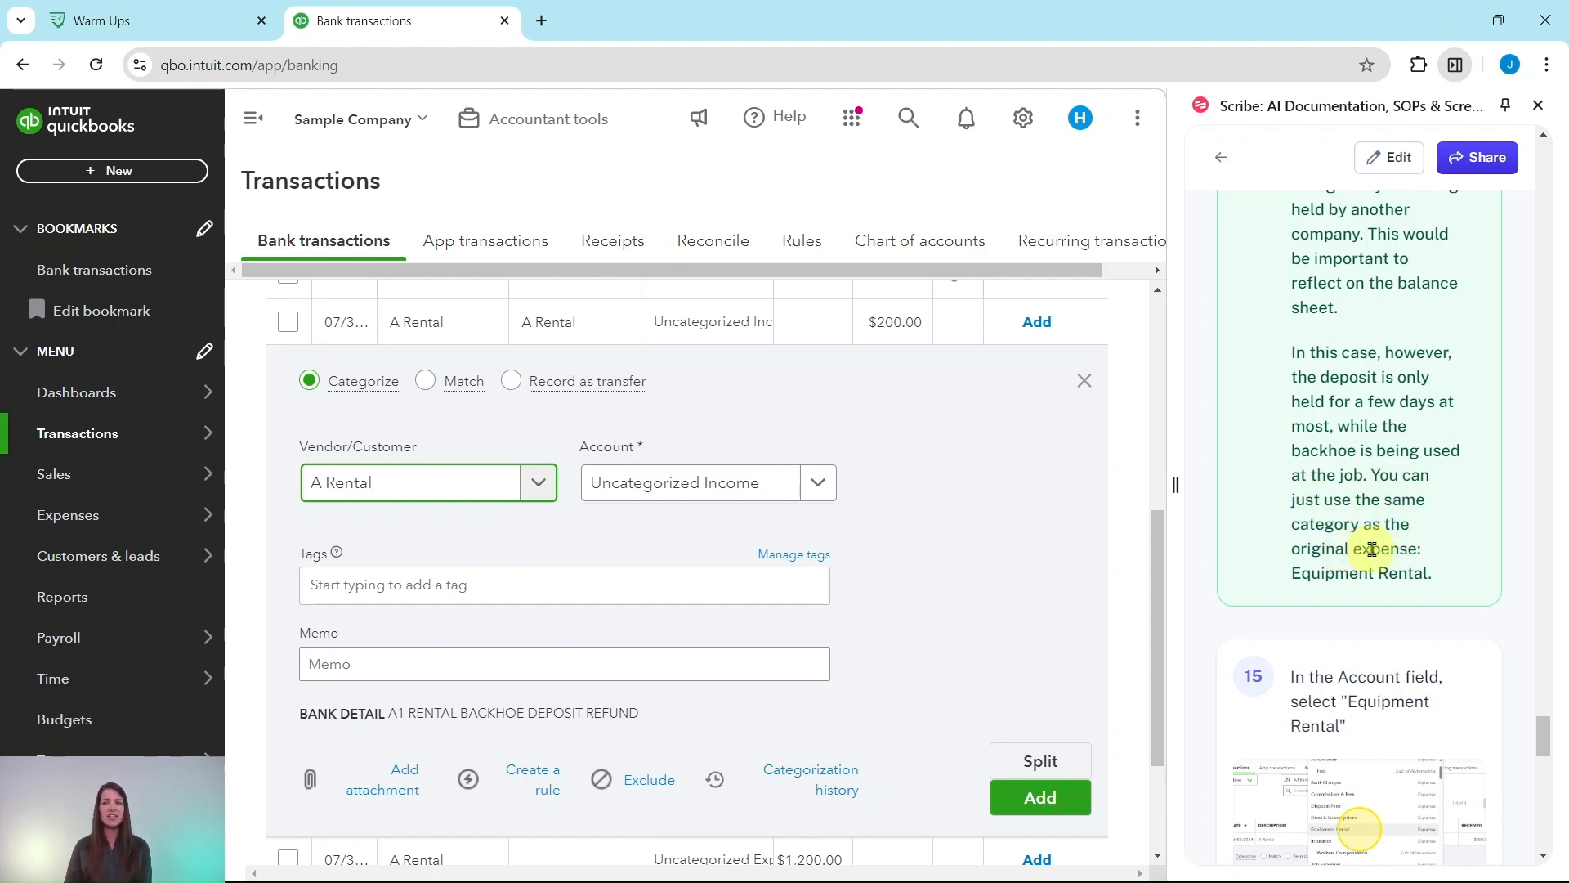
scroll(1367, 572, "down", 4)
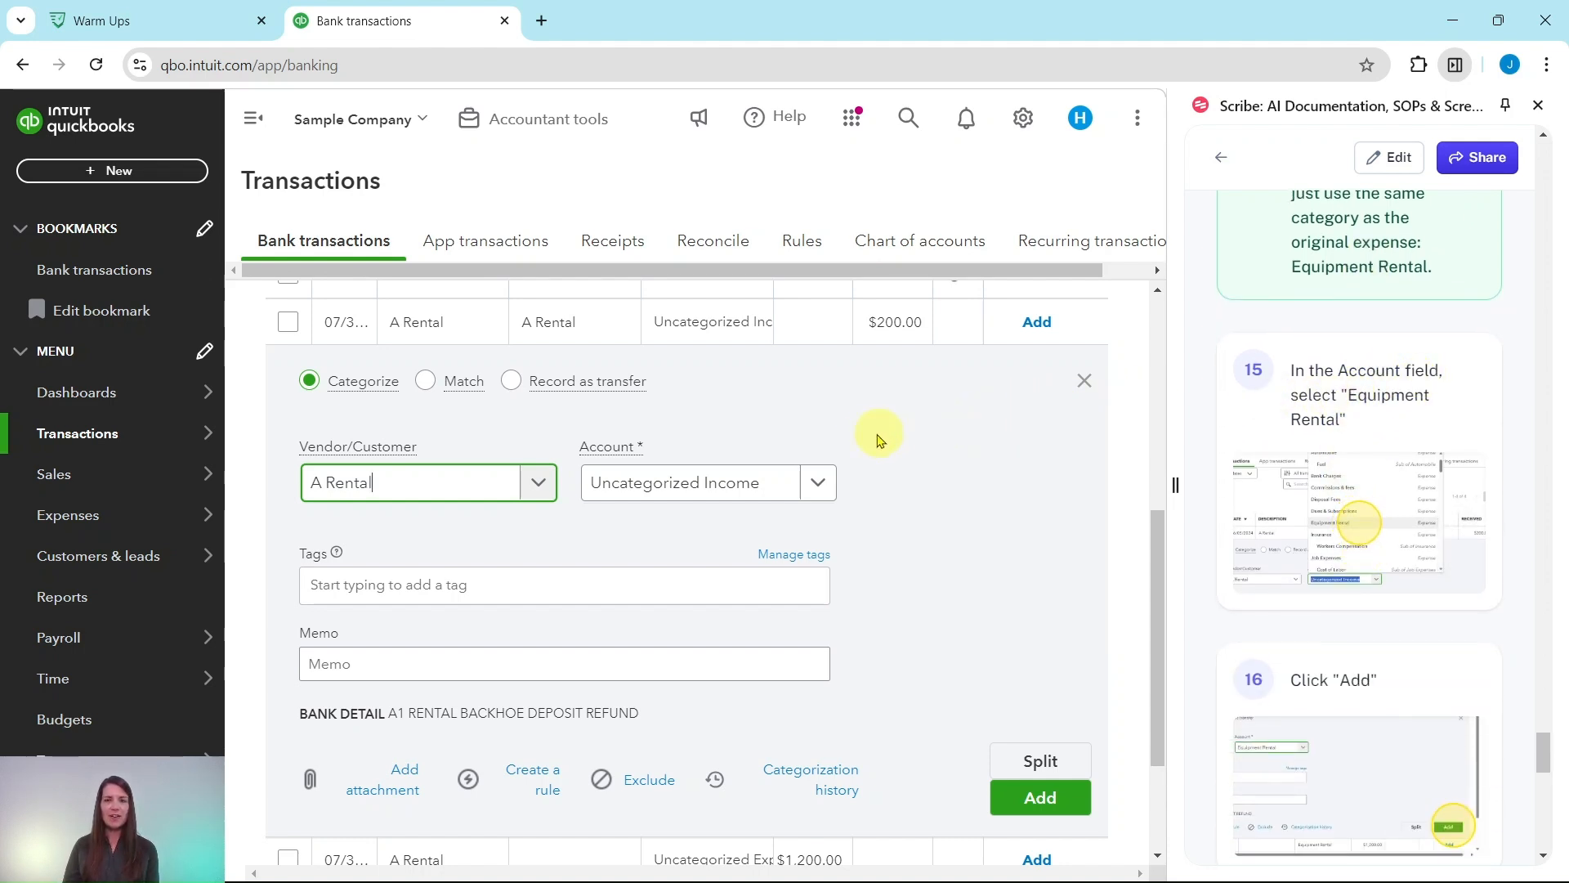
left_click(832, 488)
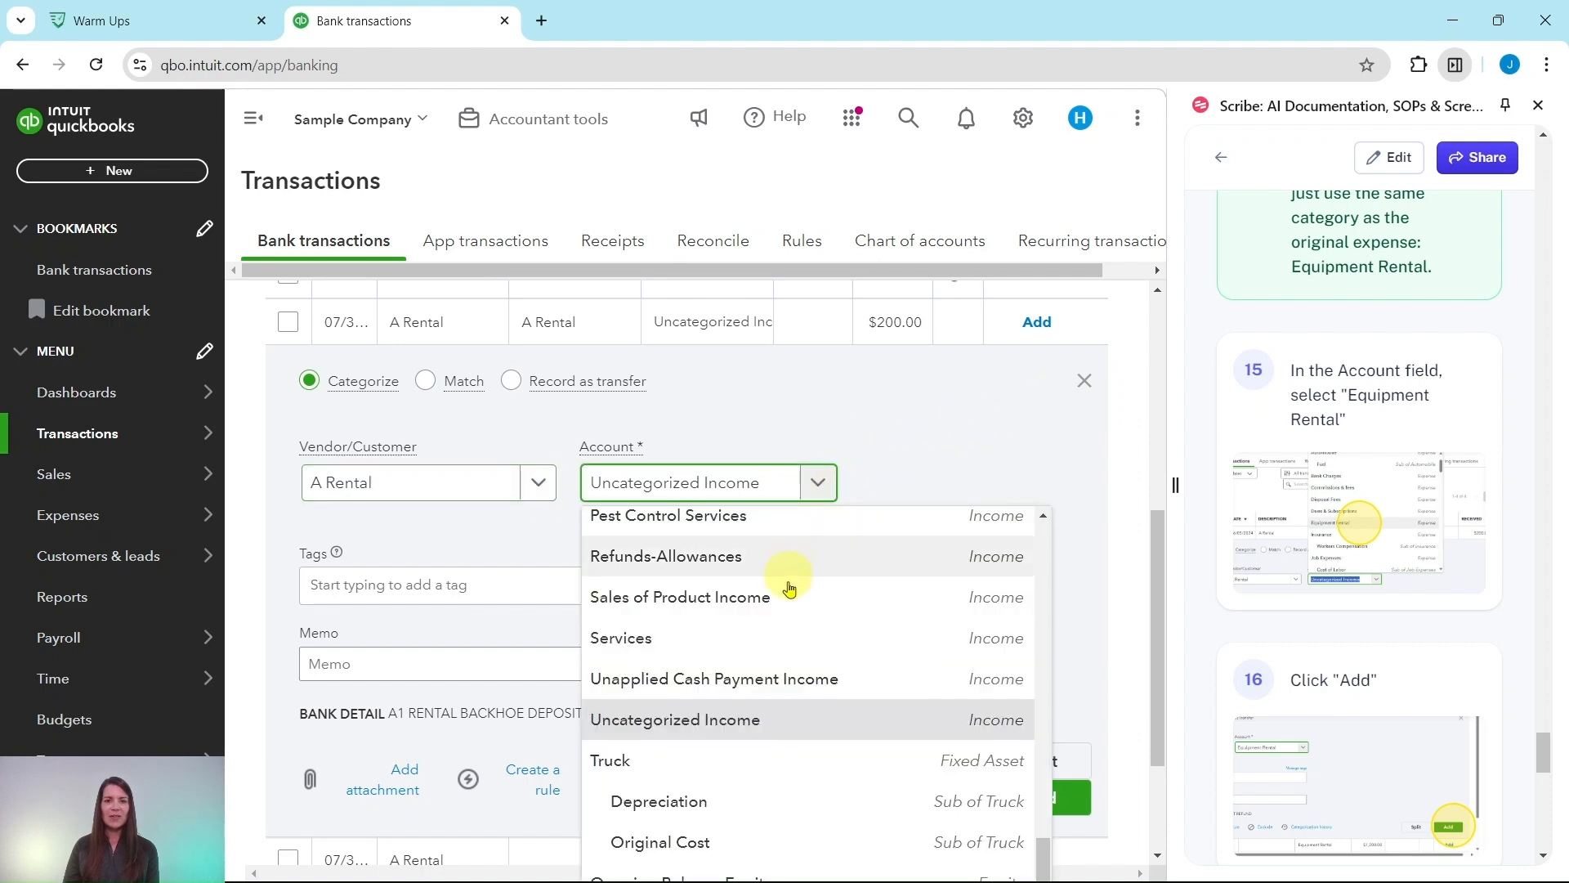
scroll(791, 658, "down", 5)
scroll(791, 658, "up", 10)
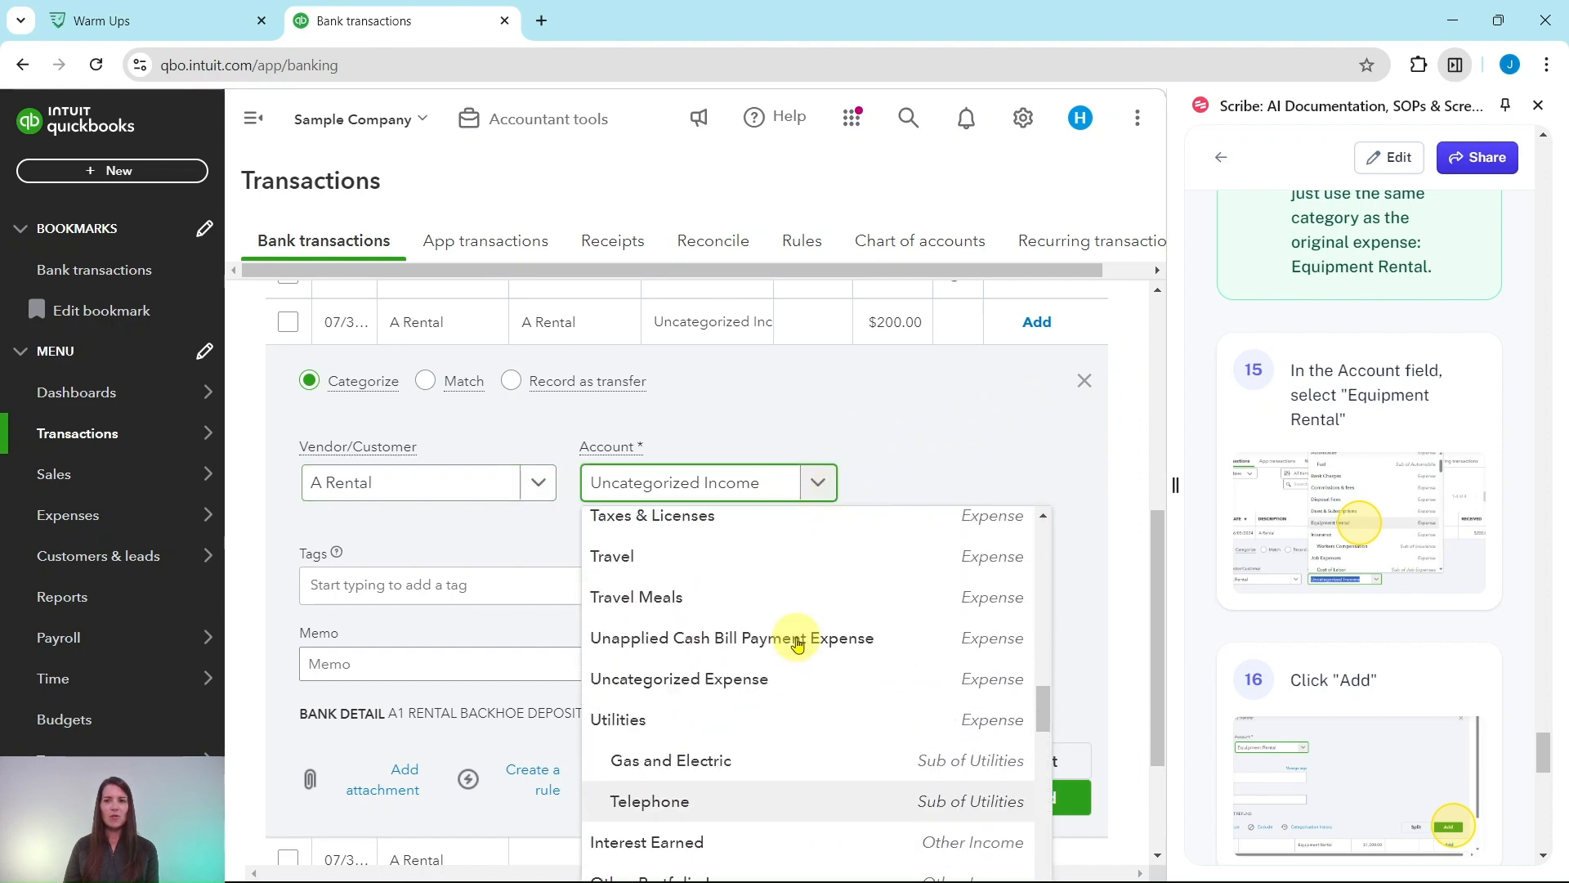
scroll(797, 644, "up", 6)
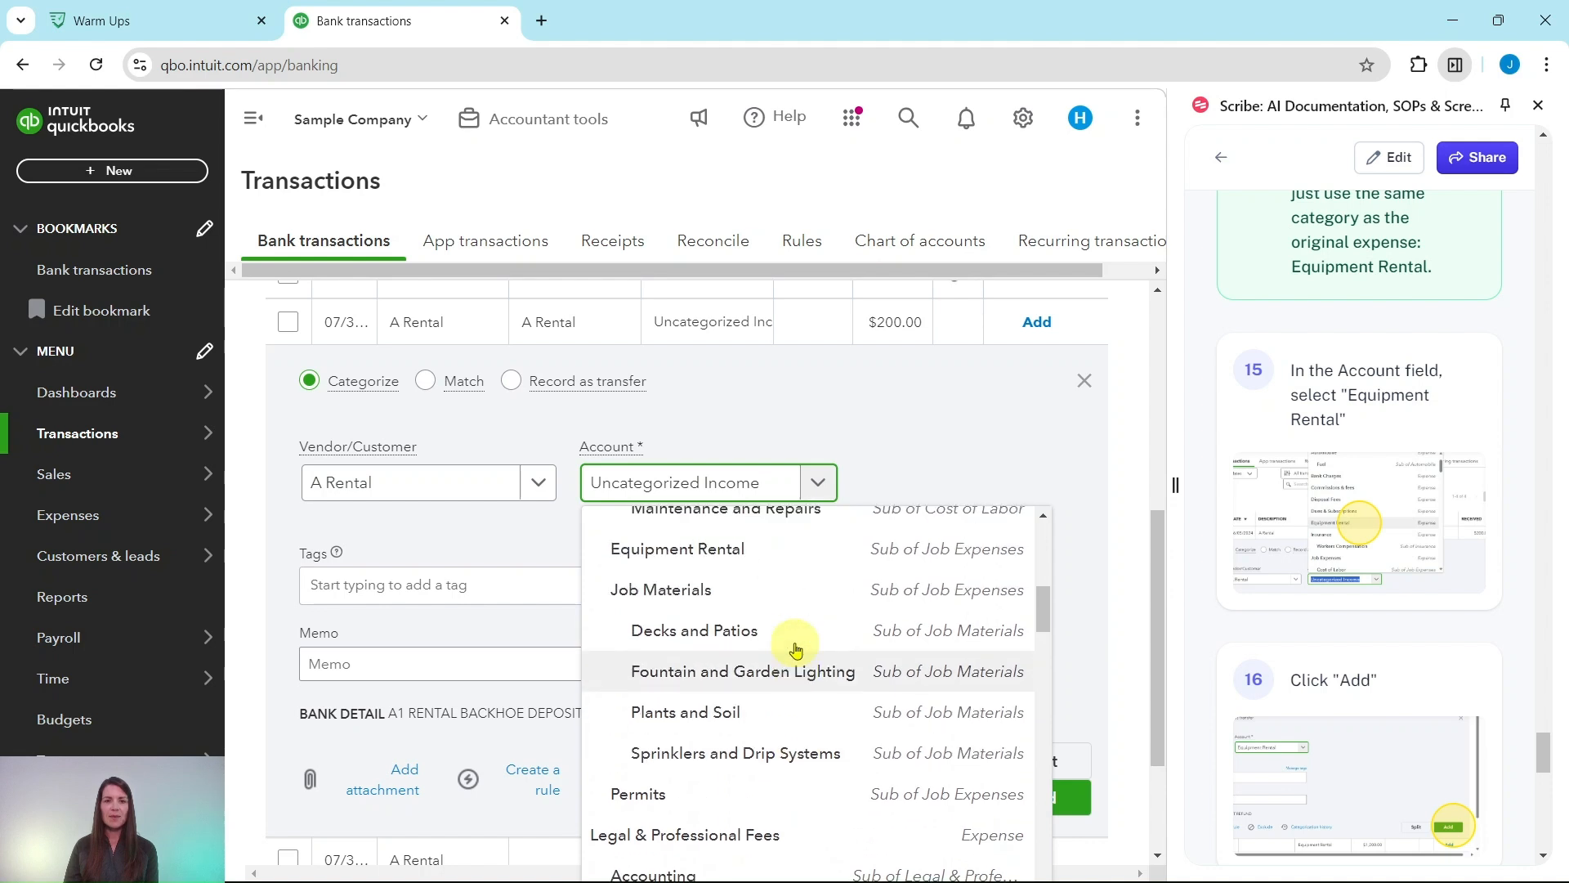
scroll(788, 640, "up", 7)
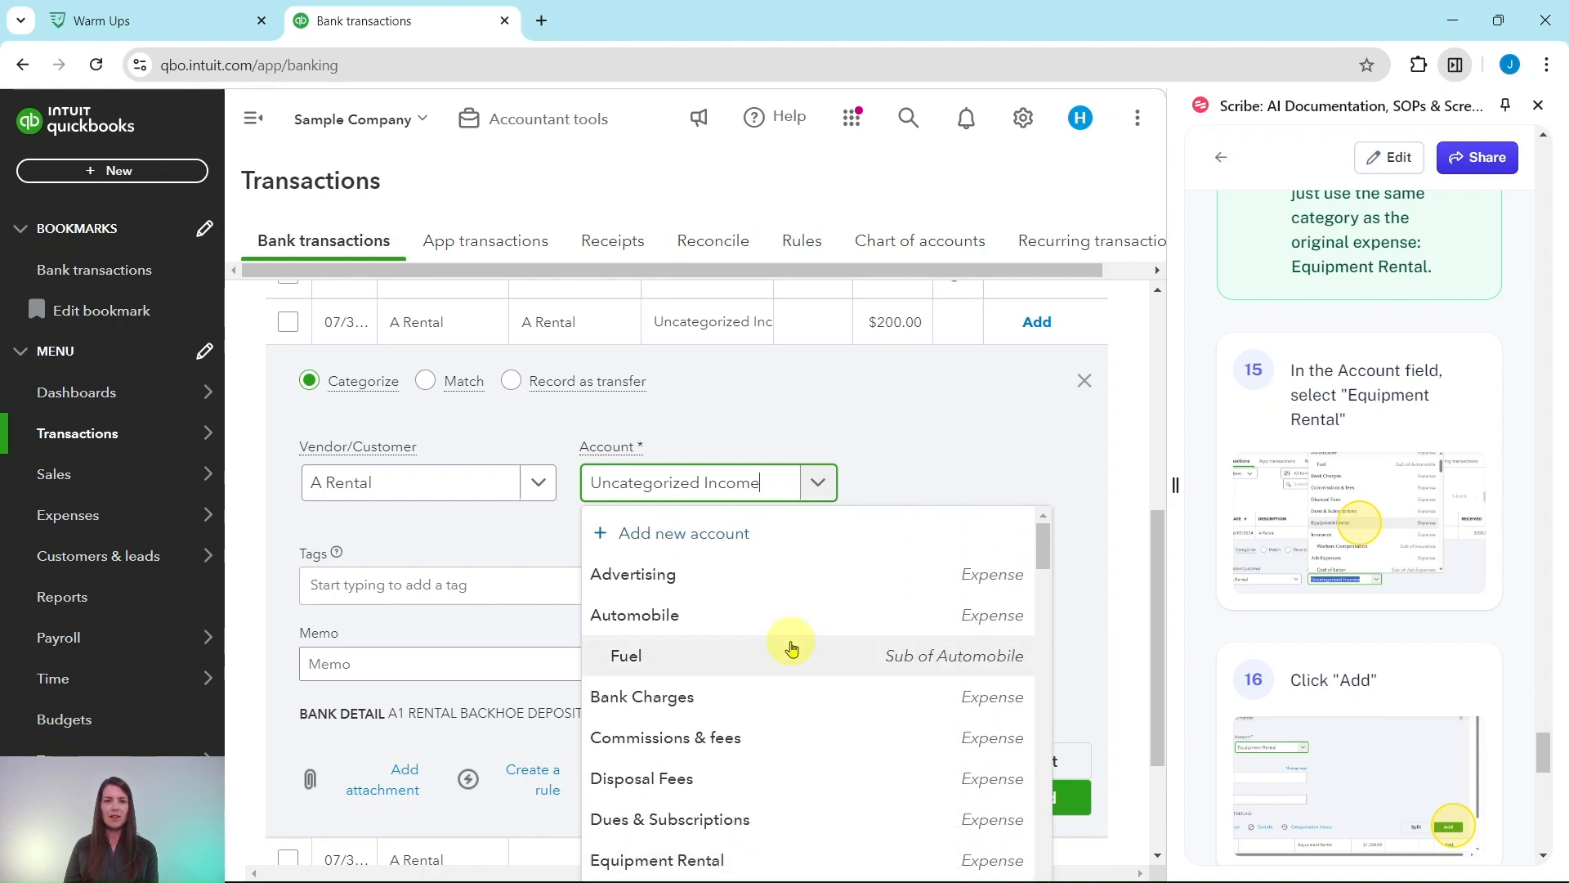
scroll(788, 640, "down", 3)
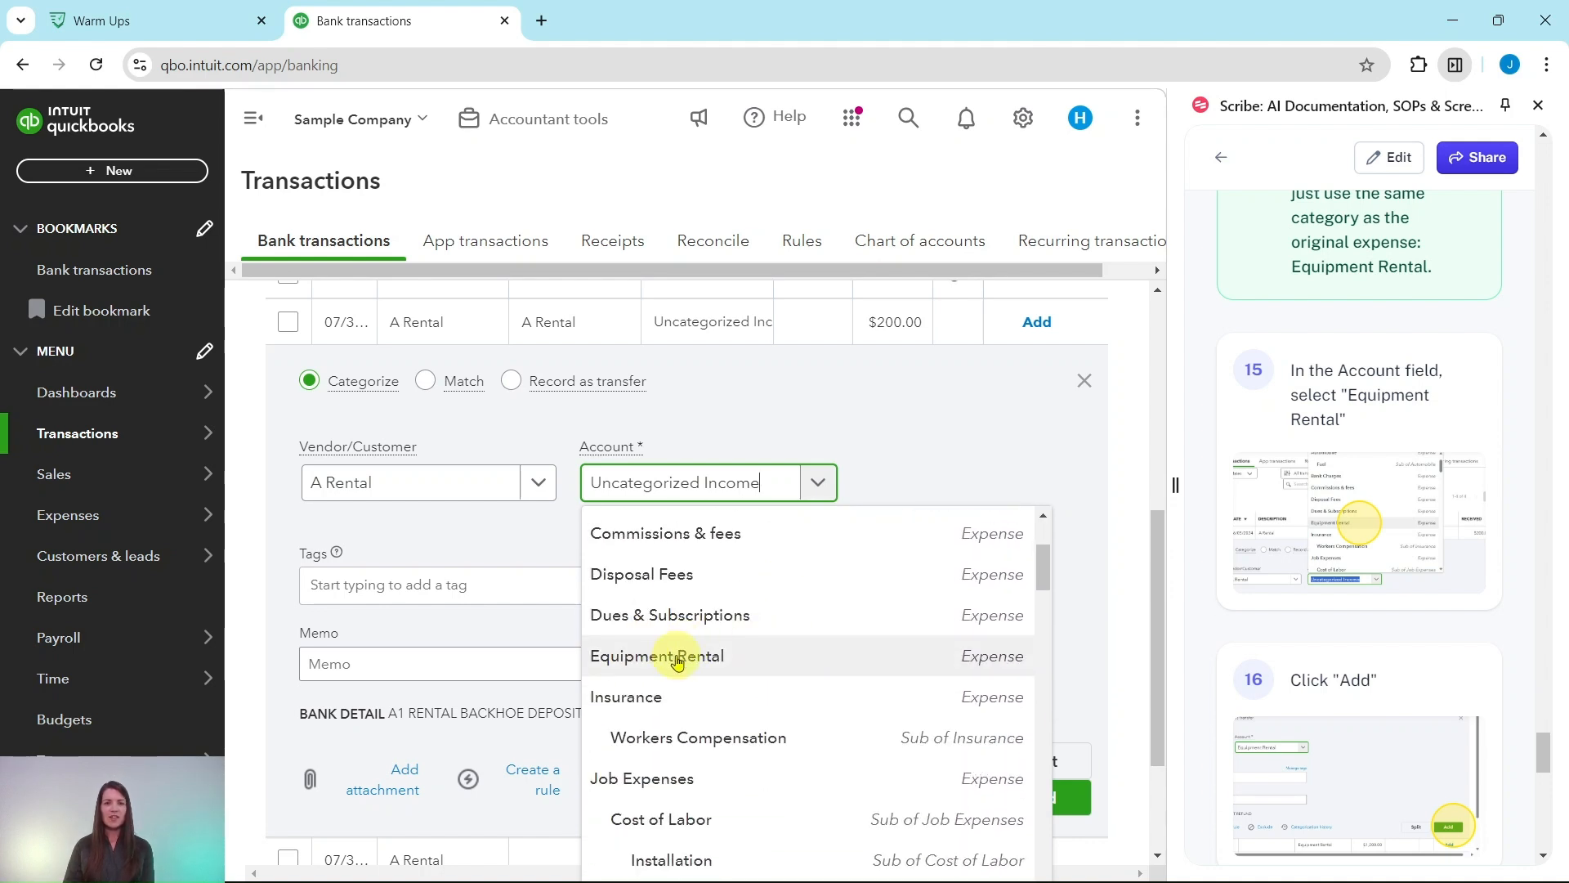
scroll(695, 666, "down", 5)
scroll(697, 588, "up", 3)
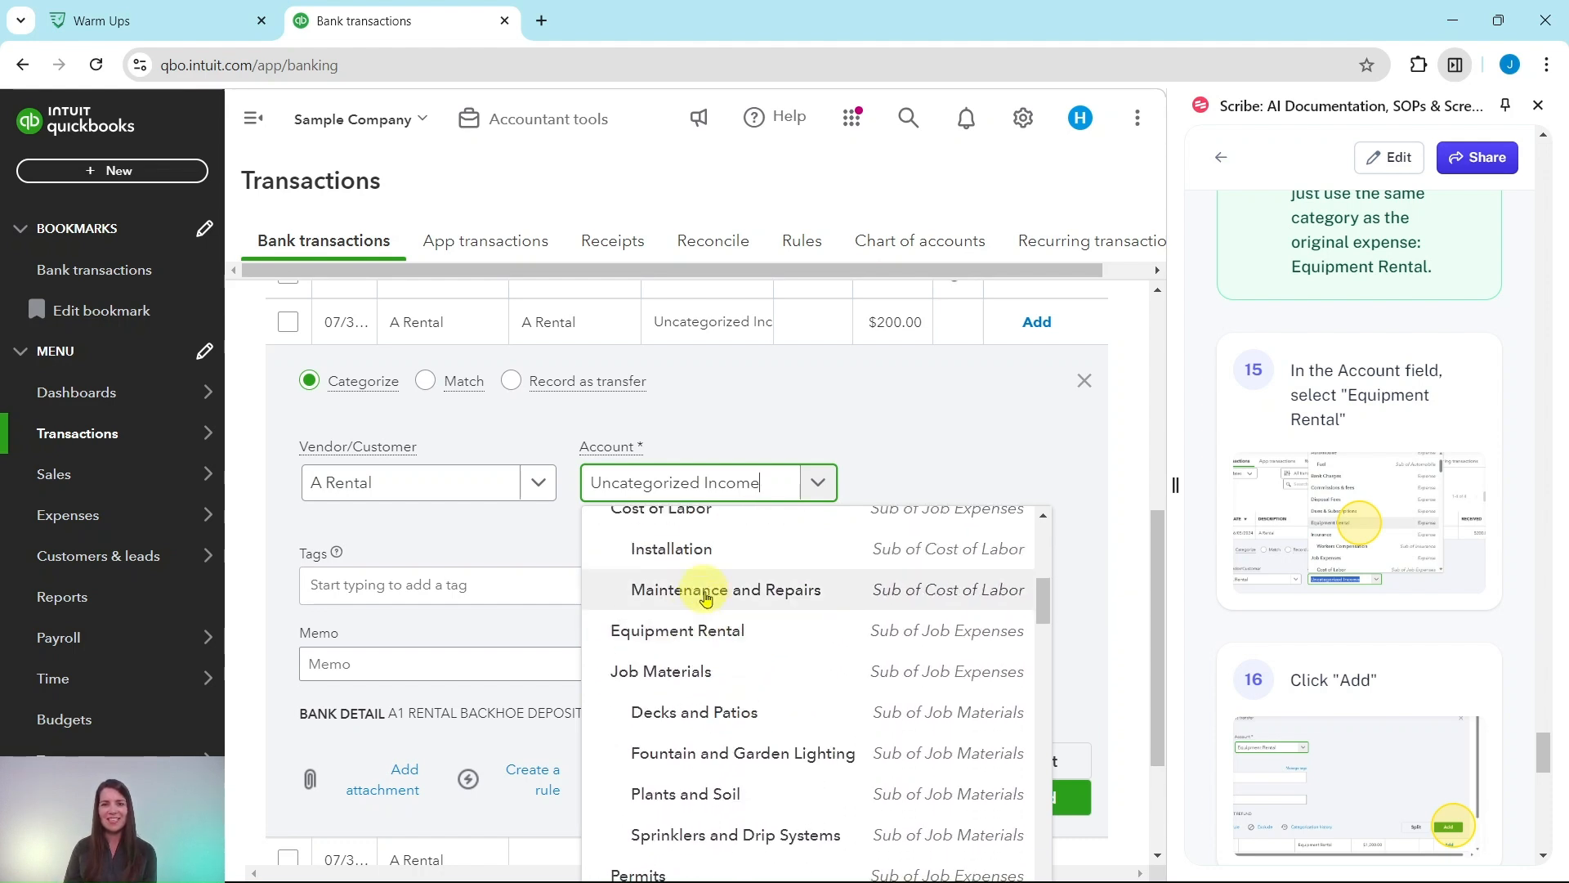
scroll(714, 592, "up", 5)
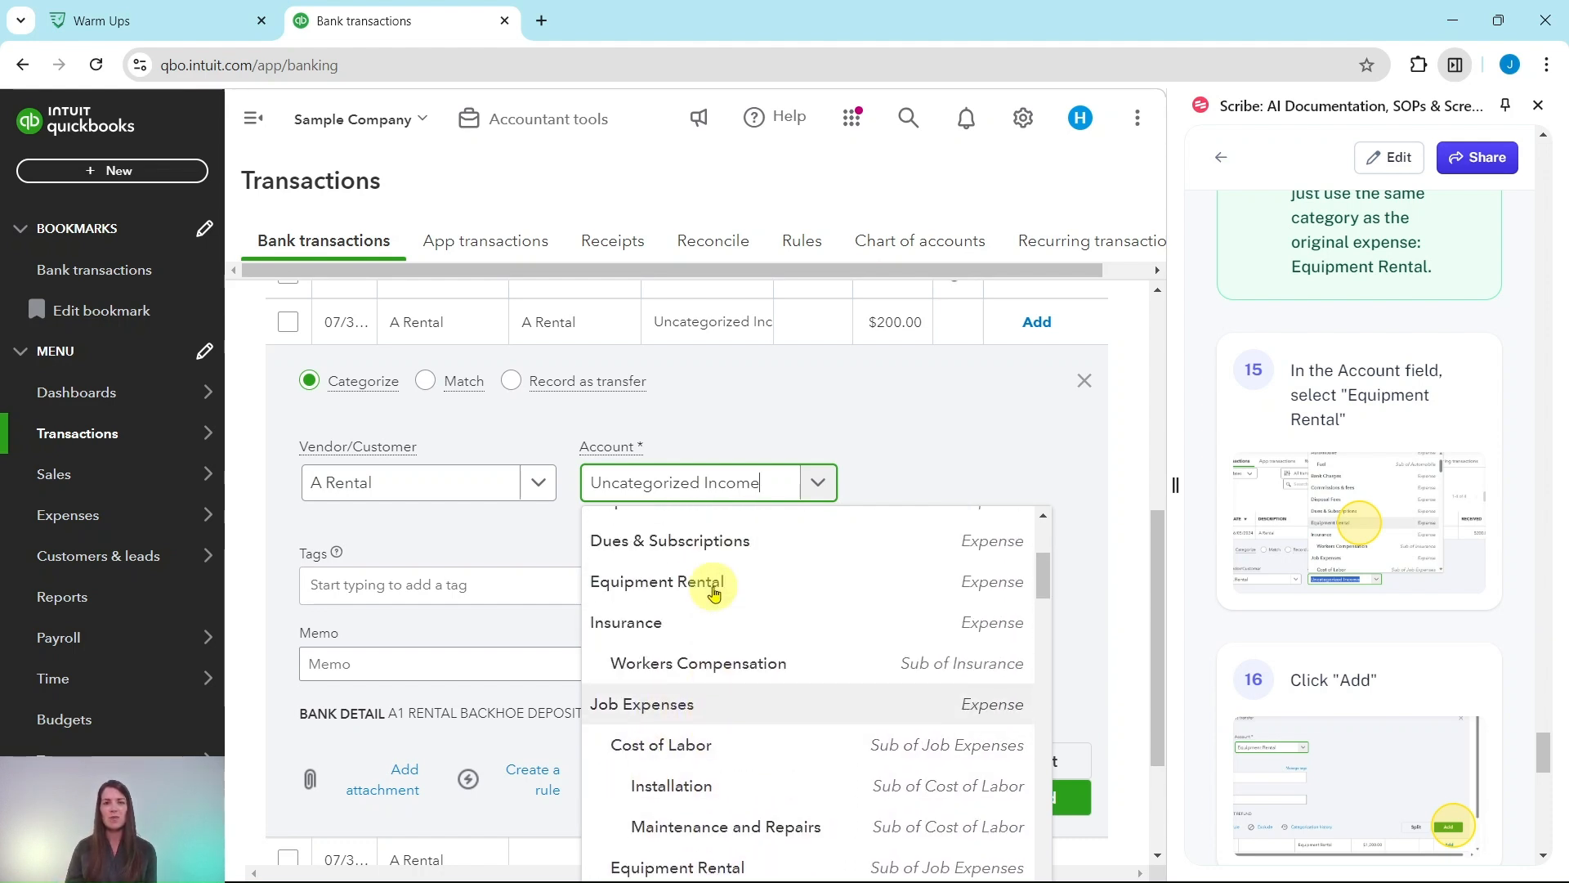
scroll(713, 592, "down", 2)
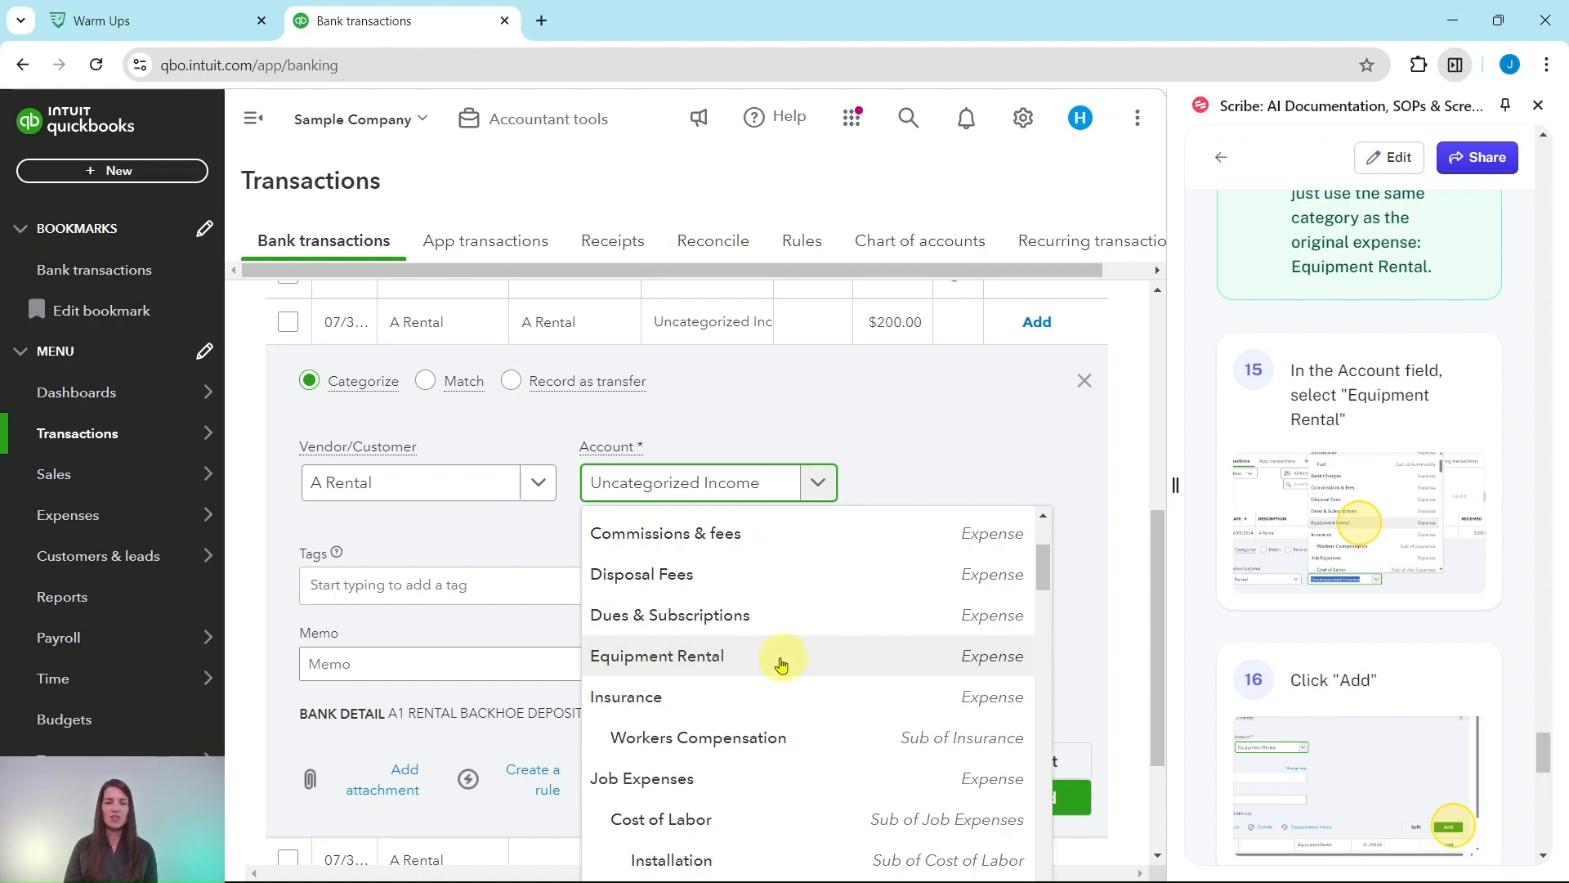
scroll(777, 658, "up", 4)
scroll(772, 630, "down", 5)
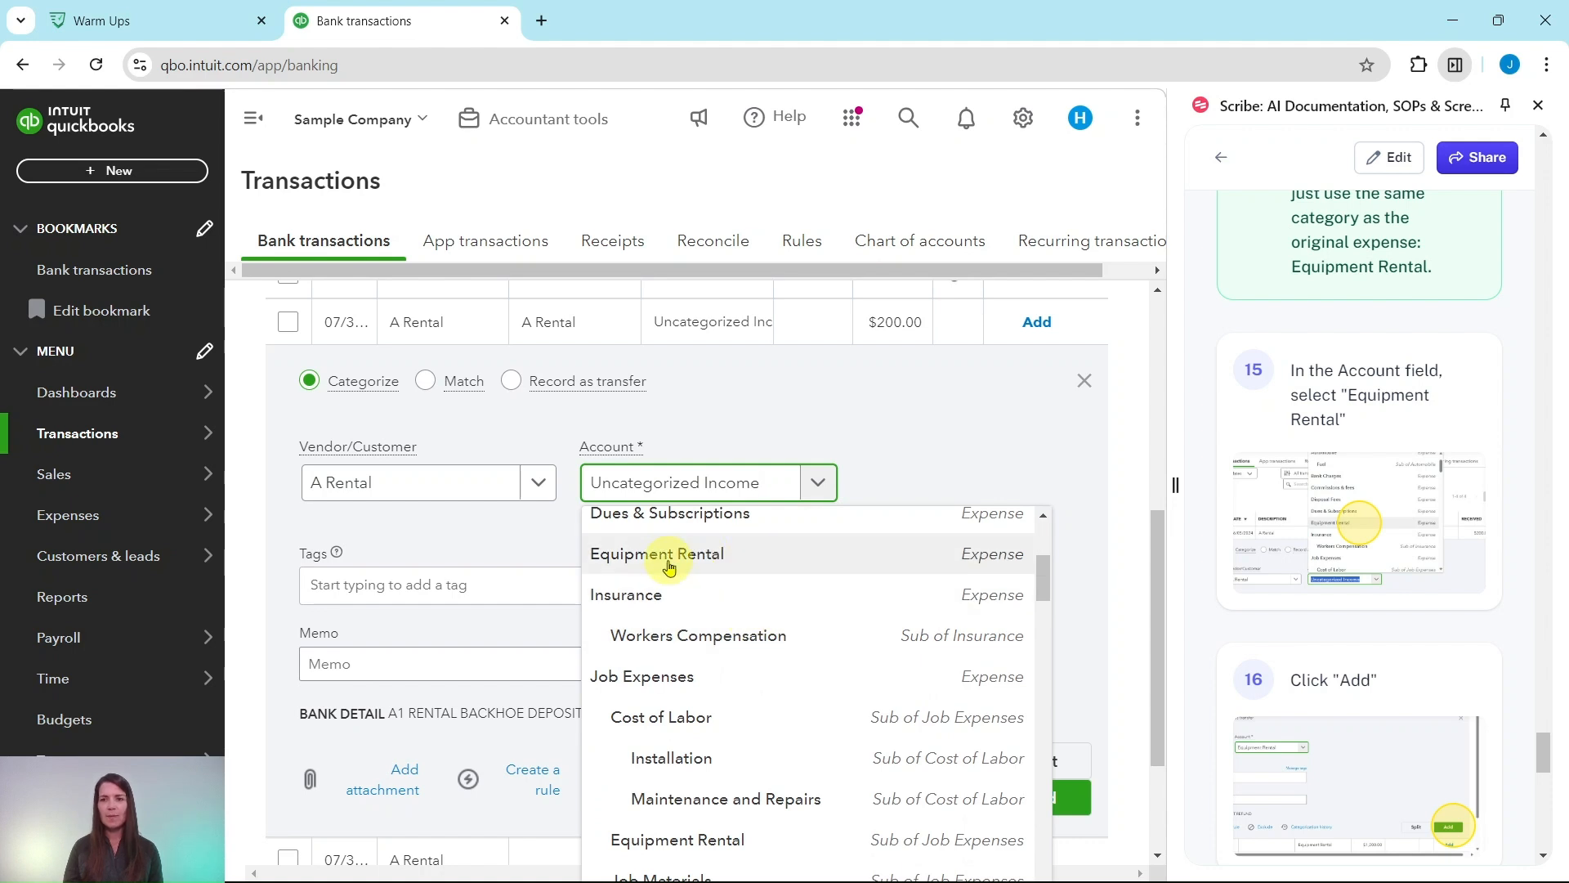
left_click(667, 562)
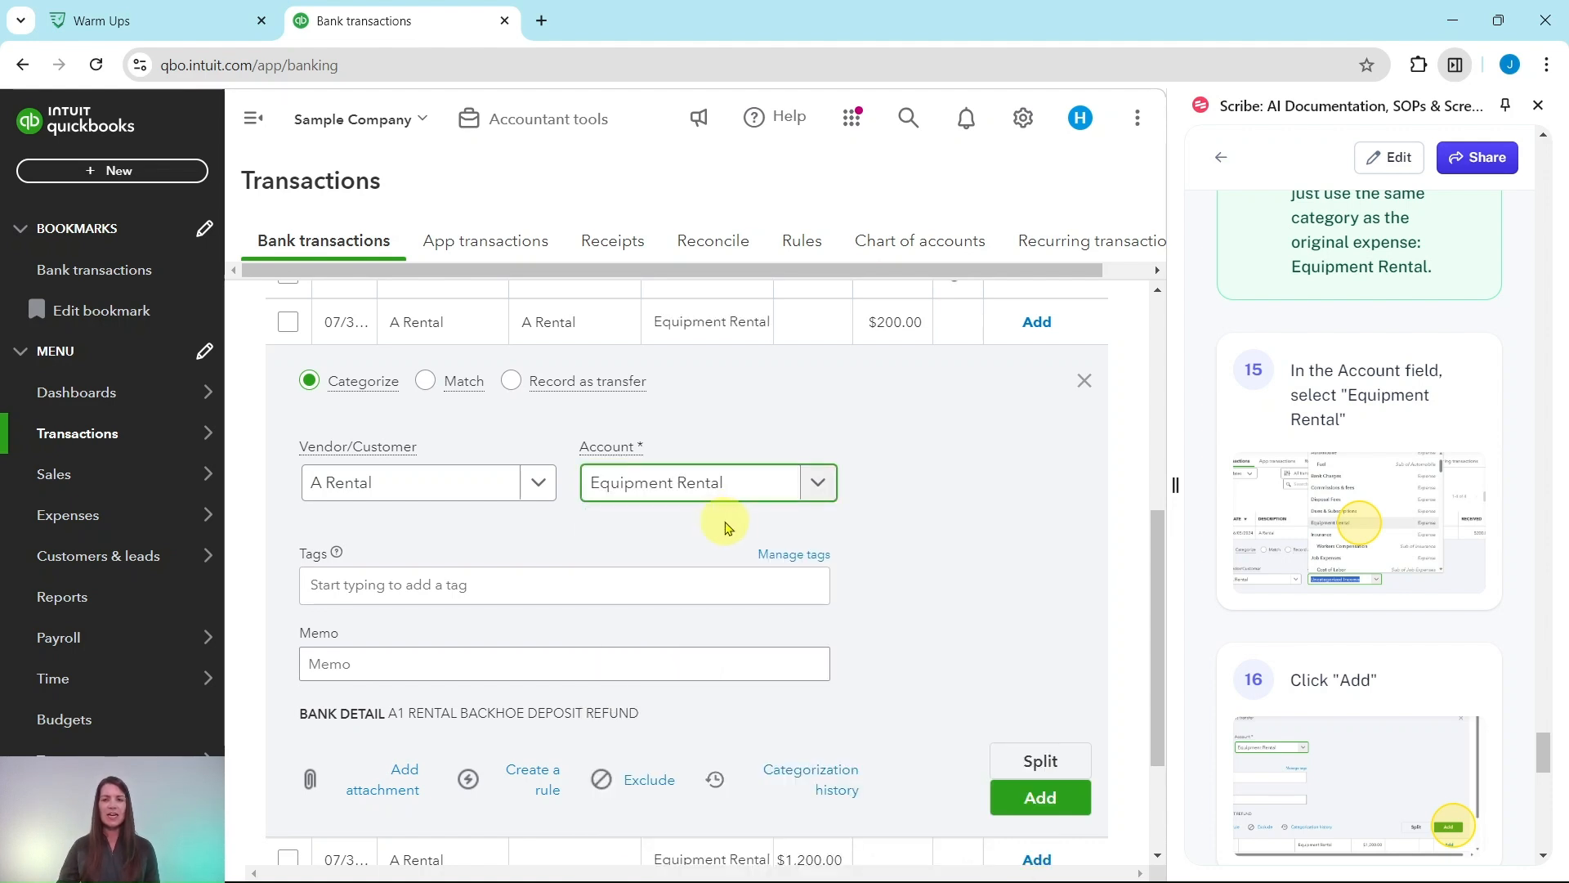
left_click(1042, 799)
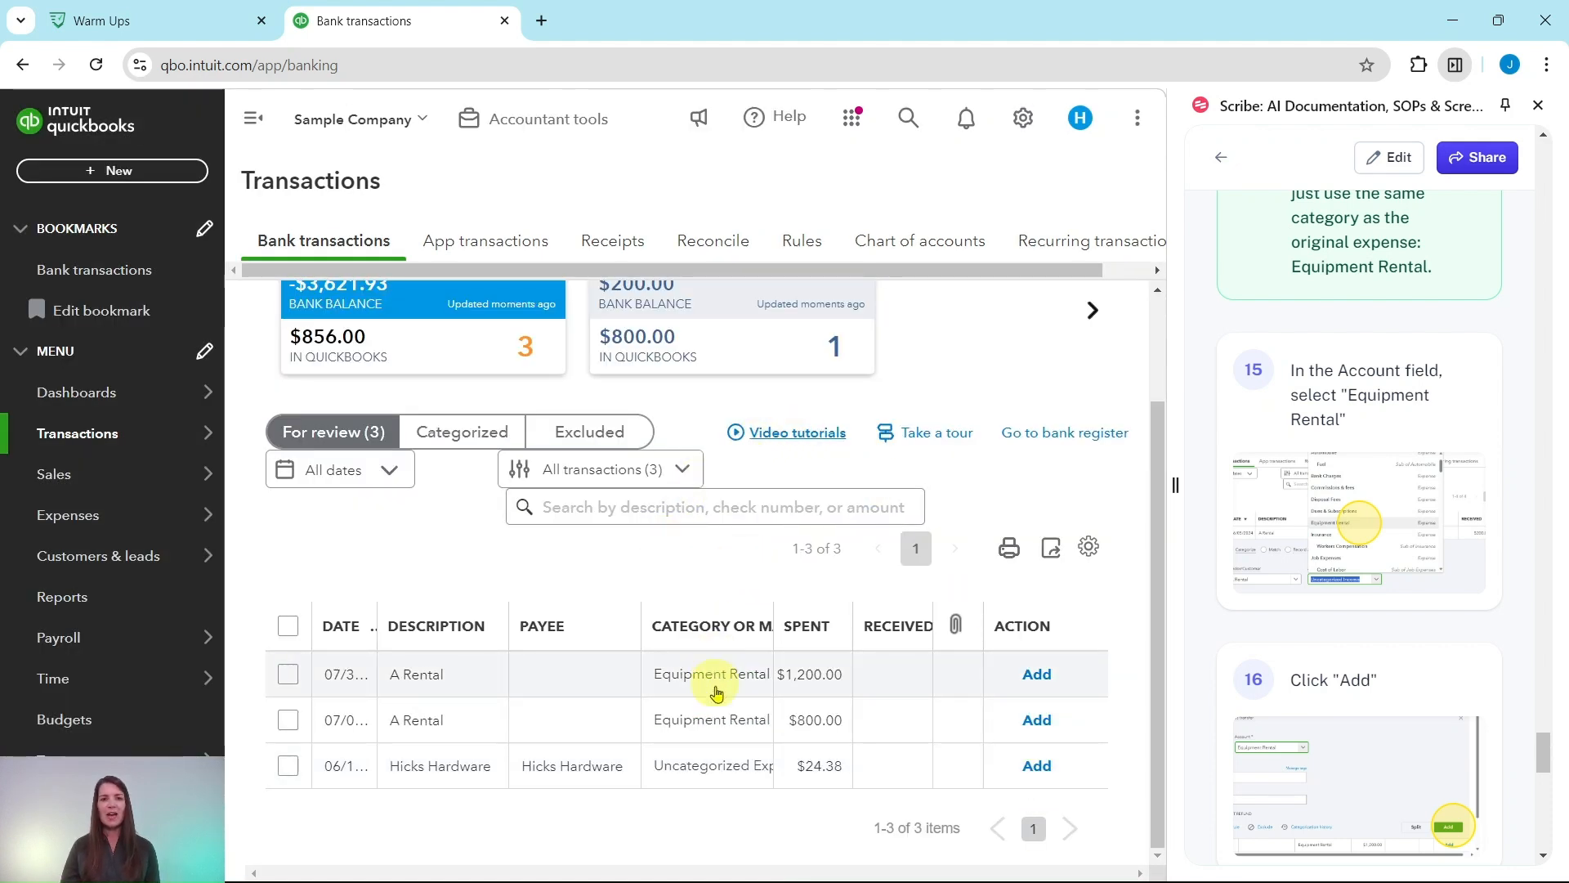
Step: Check the vendor and account on the $1,200.00 A Rental transaction against the guide and add it to the books
scroll(1379, 605, "down", 10)
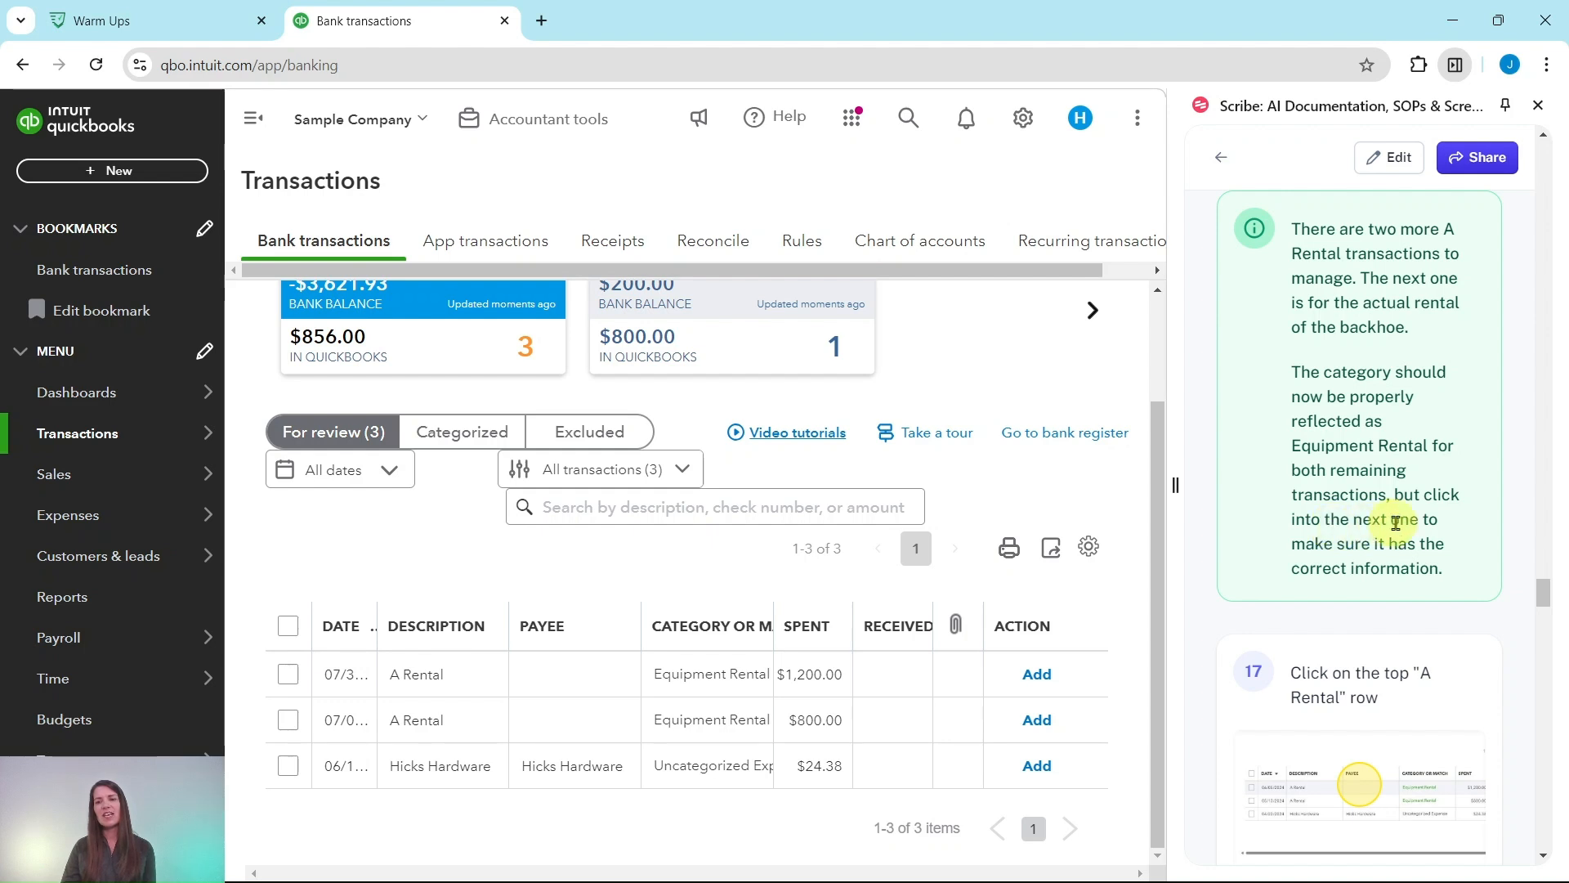
scroll(1427, 533, "down", 5)
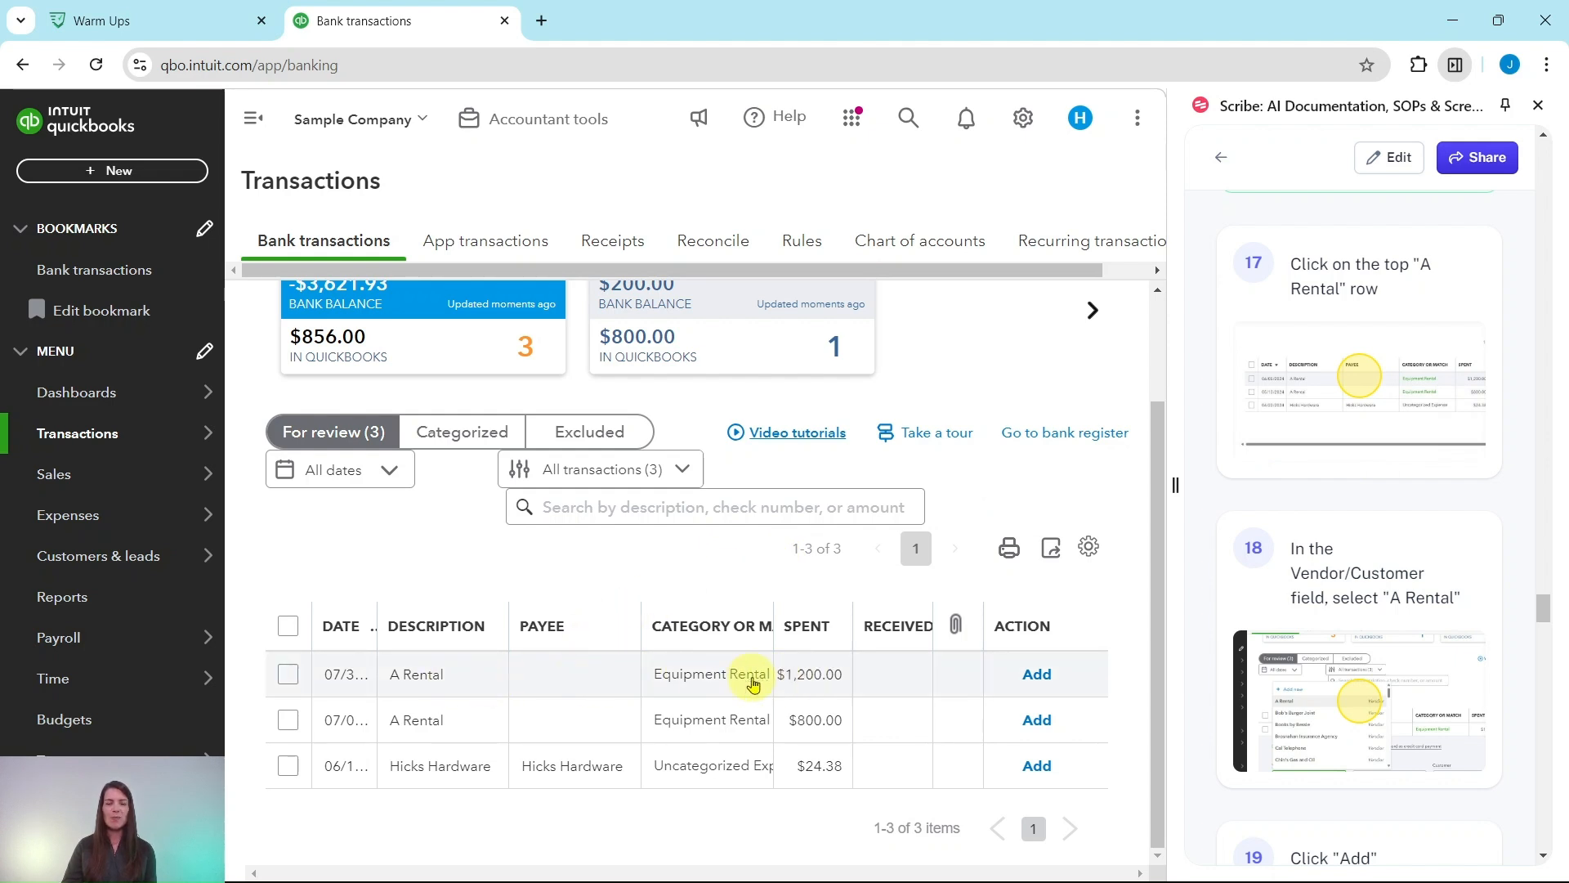
left_click(518, 685)
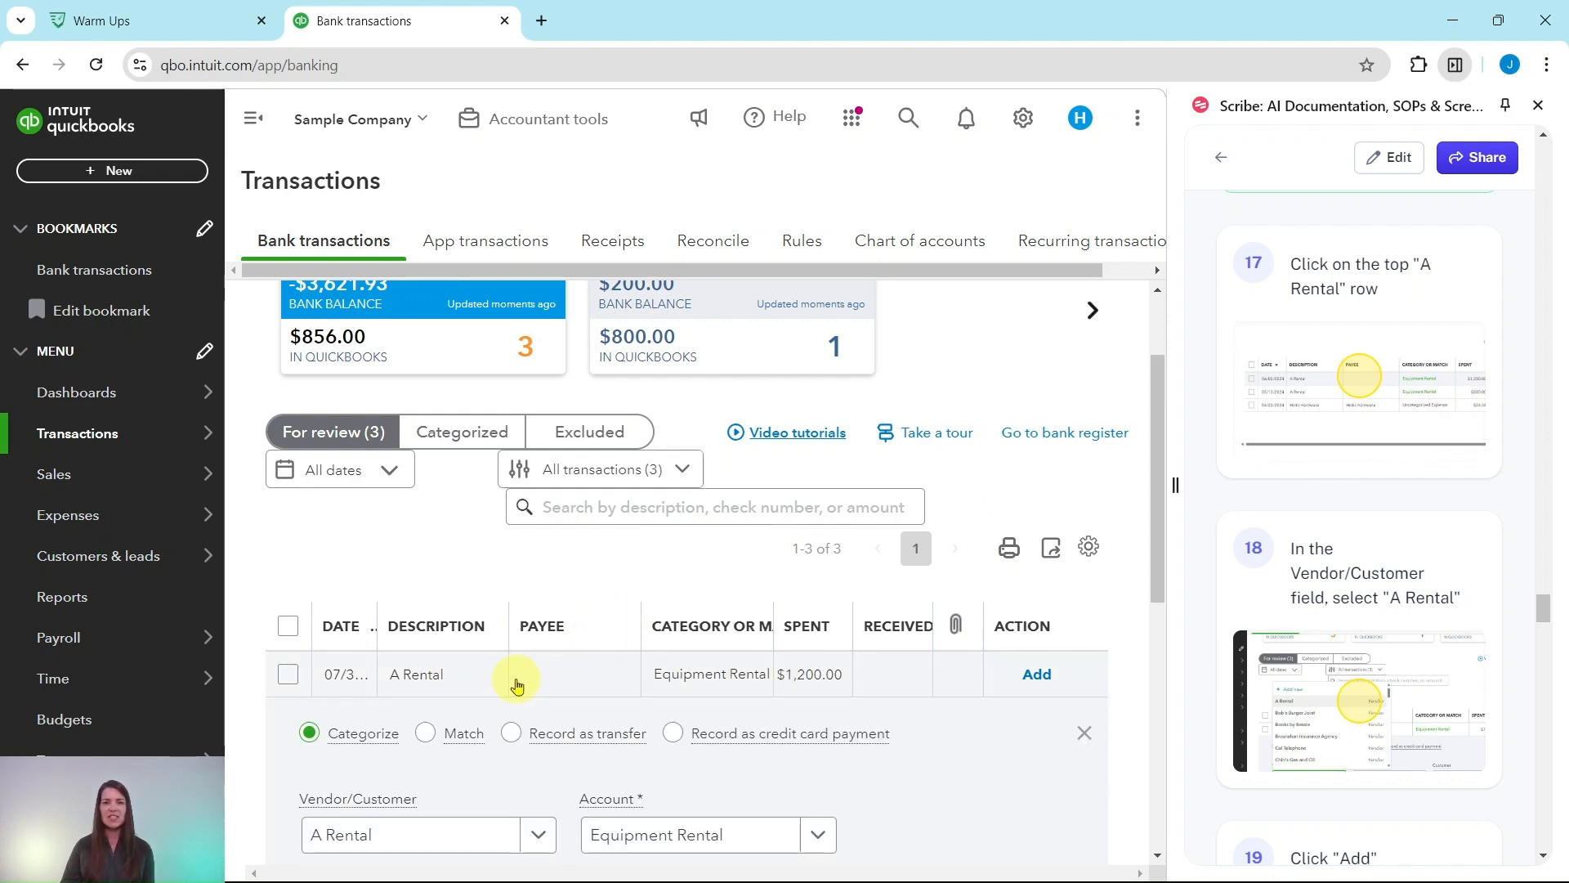
scroll(917, 666, "down", 5)
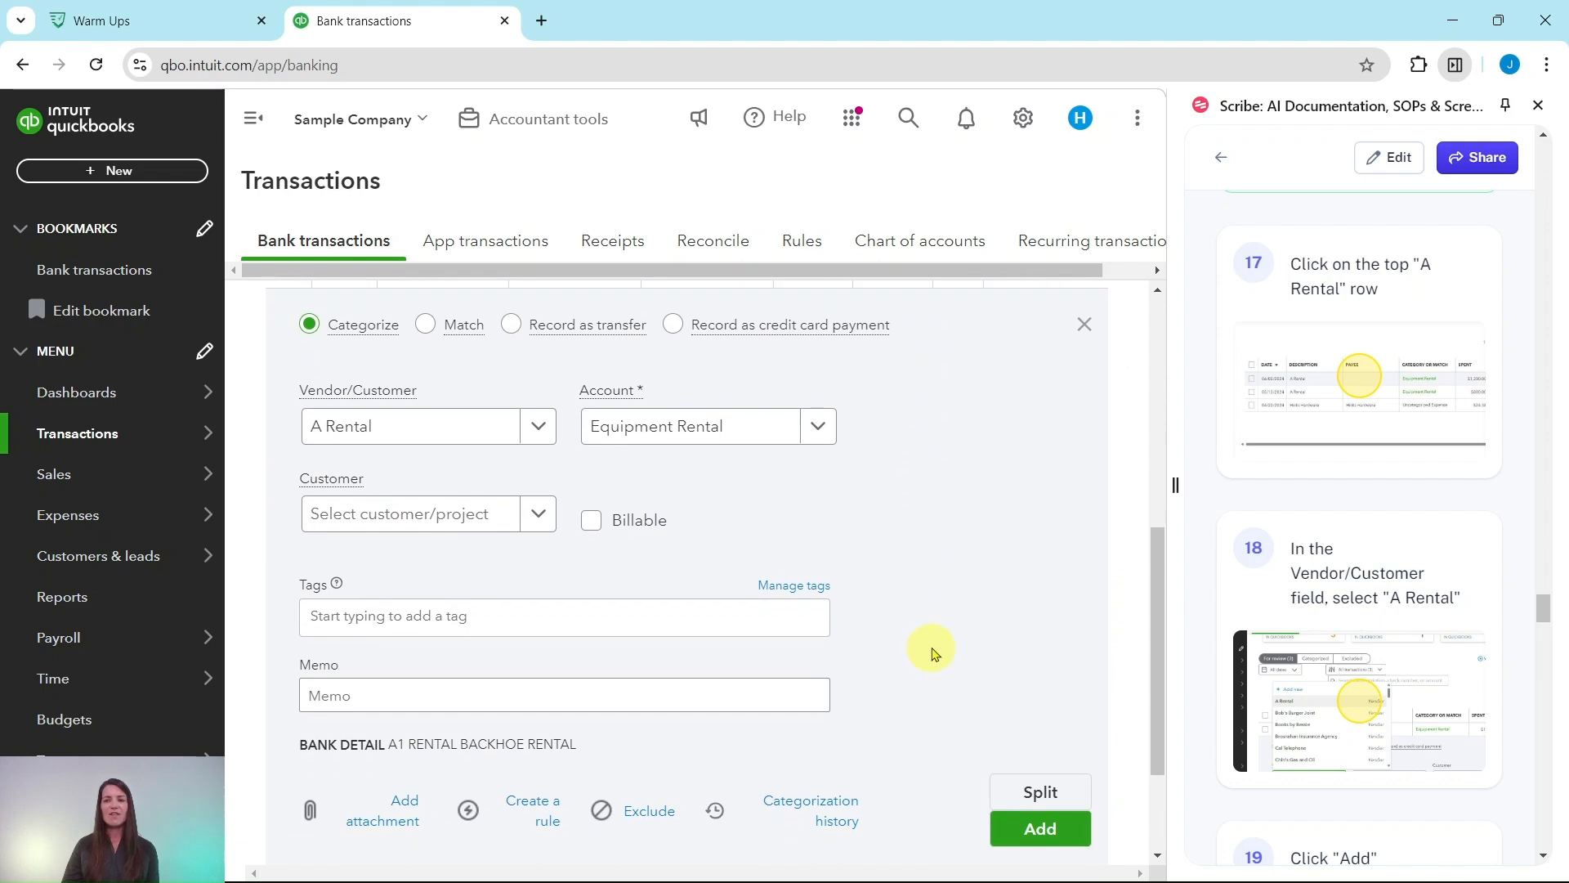
left_click(336, 443)
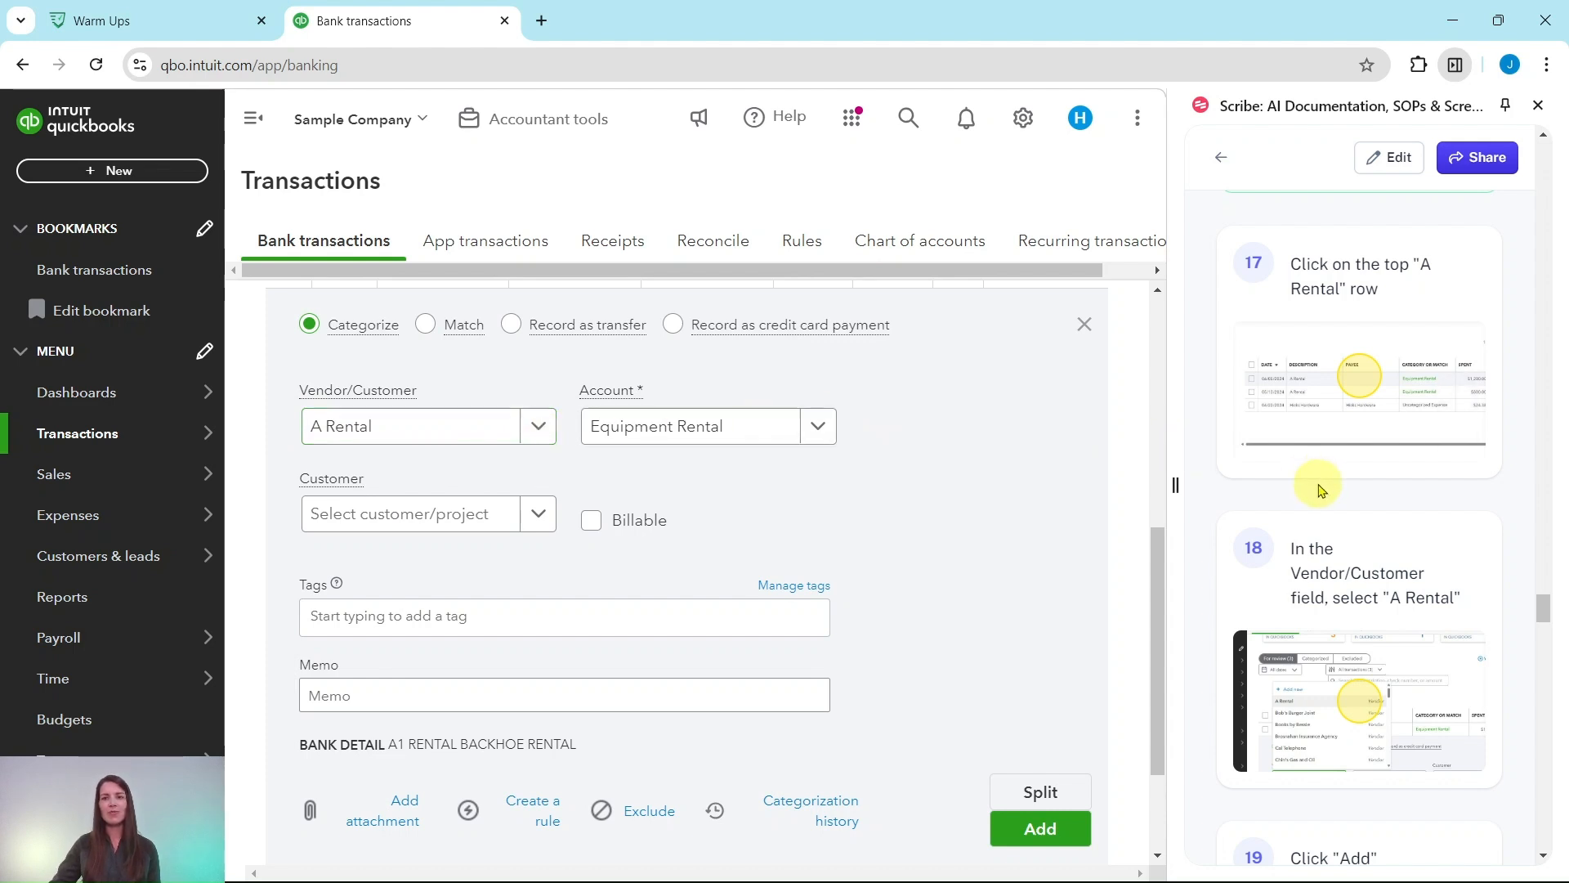
scroll(1324, 486, "down", 7)
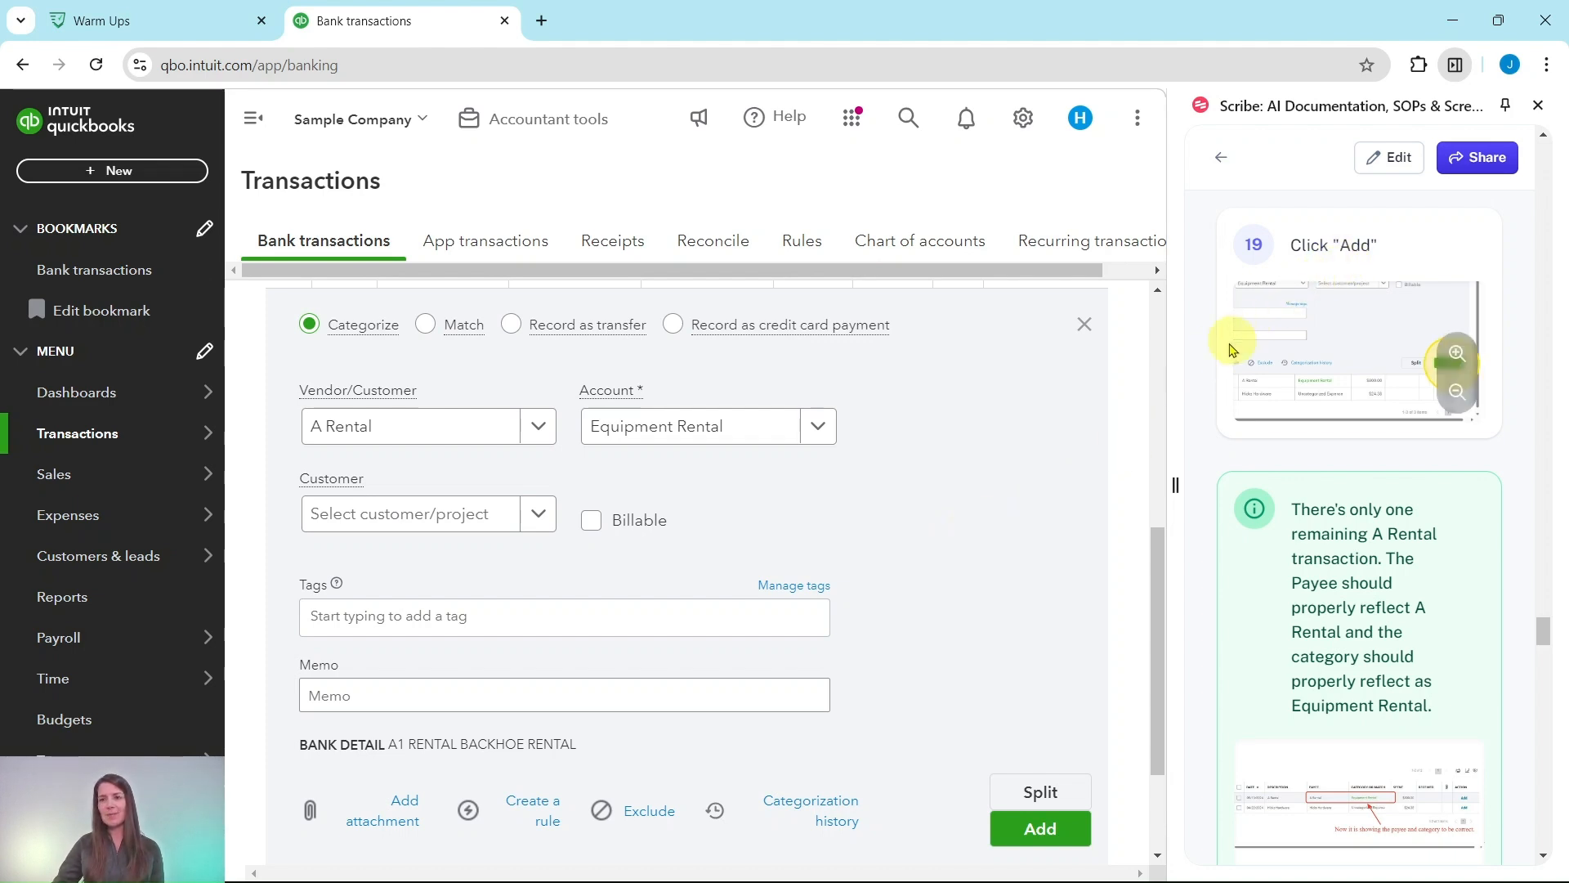
left_click(1037, 831)
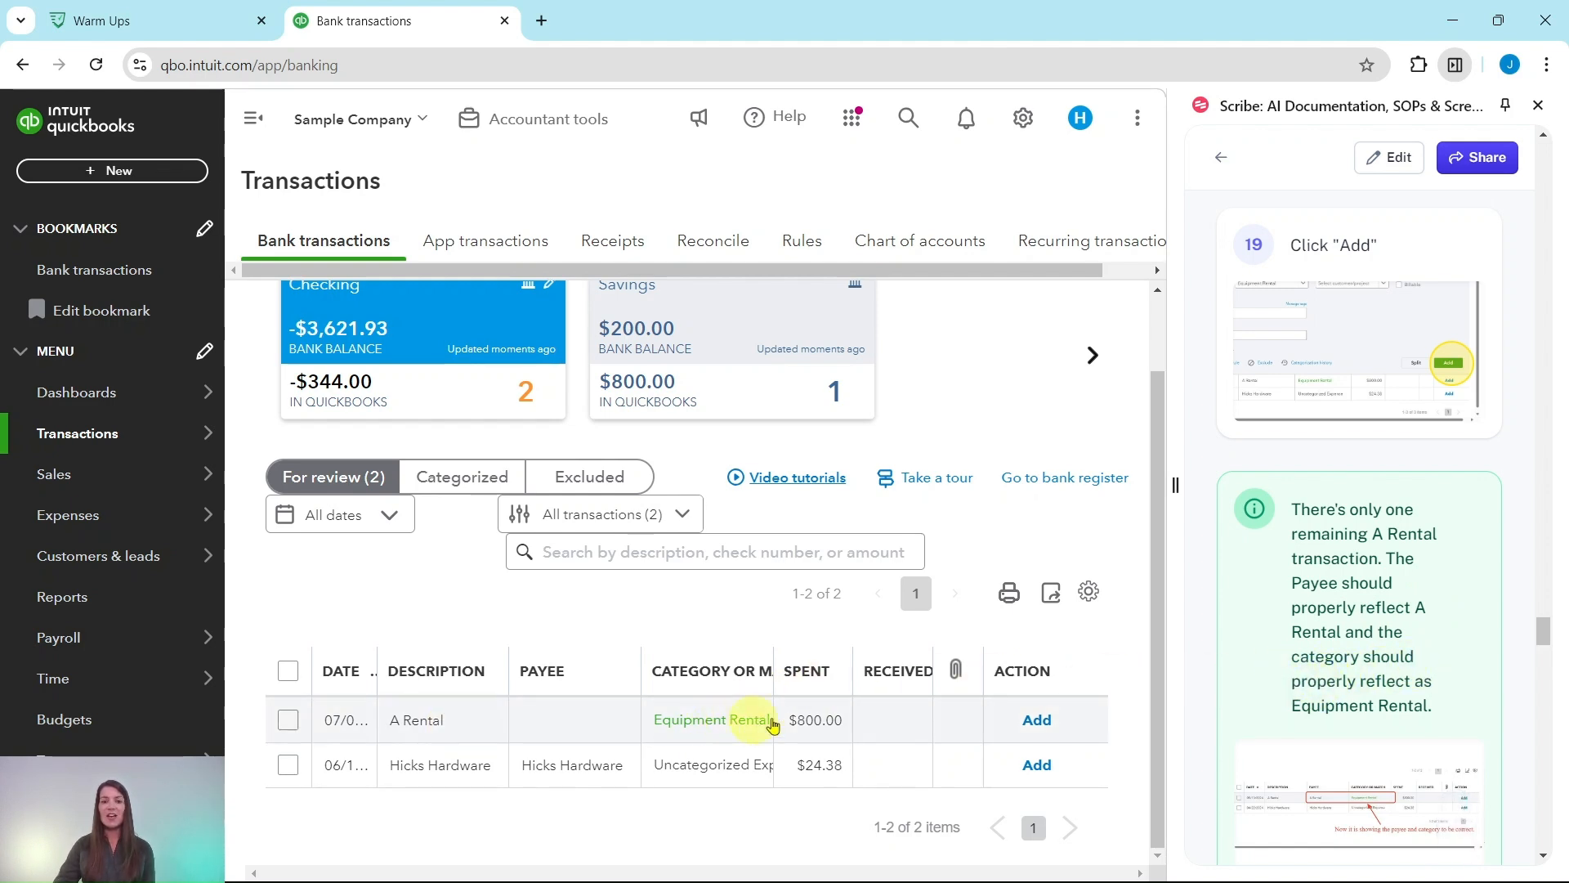
Step: Add the remaining $800.00 A Rental transaction under the Equipment Rental category
scroll(1426, 638, "down", 5)
scroll(1425, 611, "down", 2)
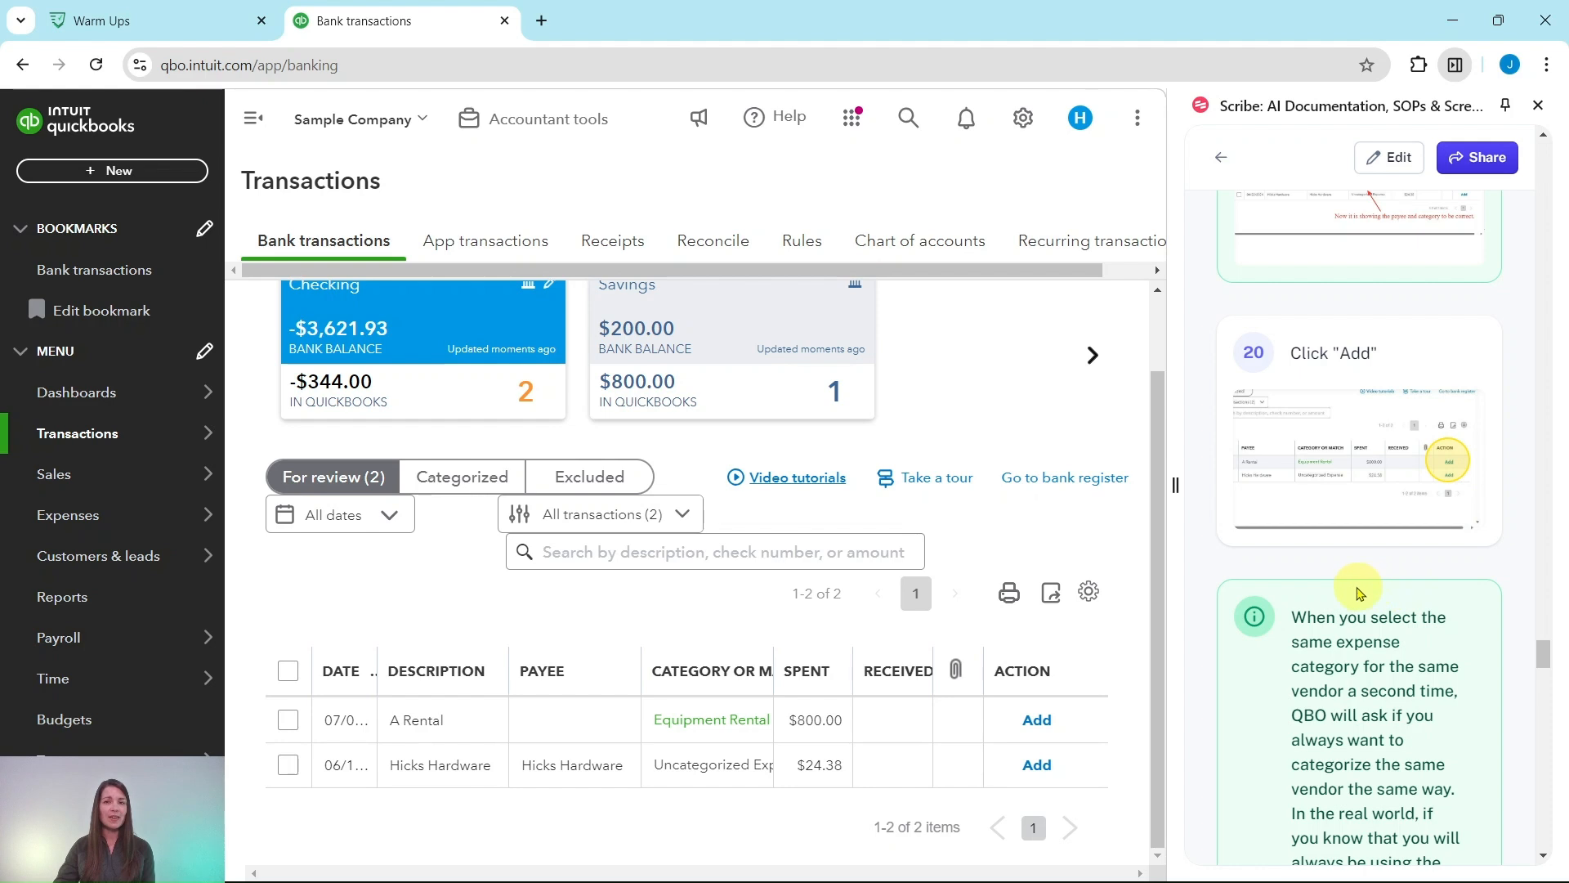
left_click(1038, 721)
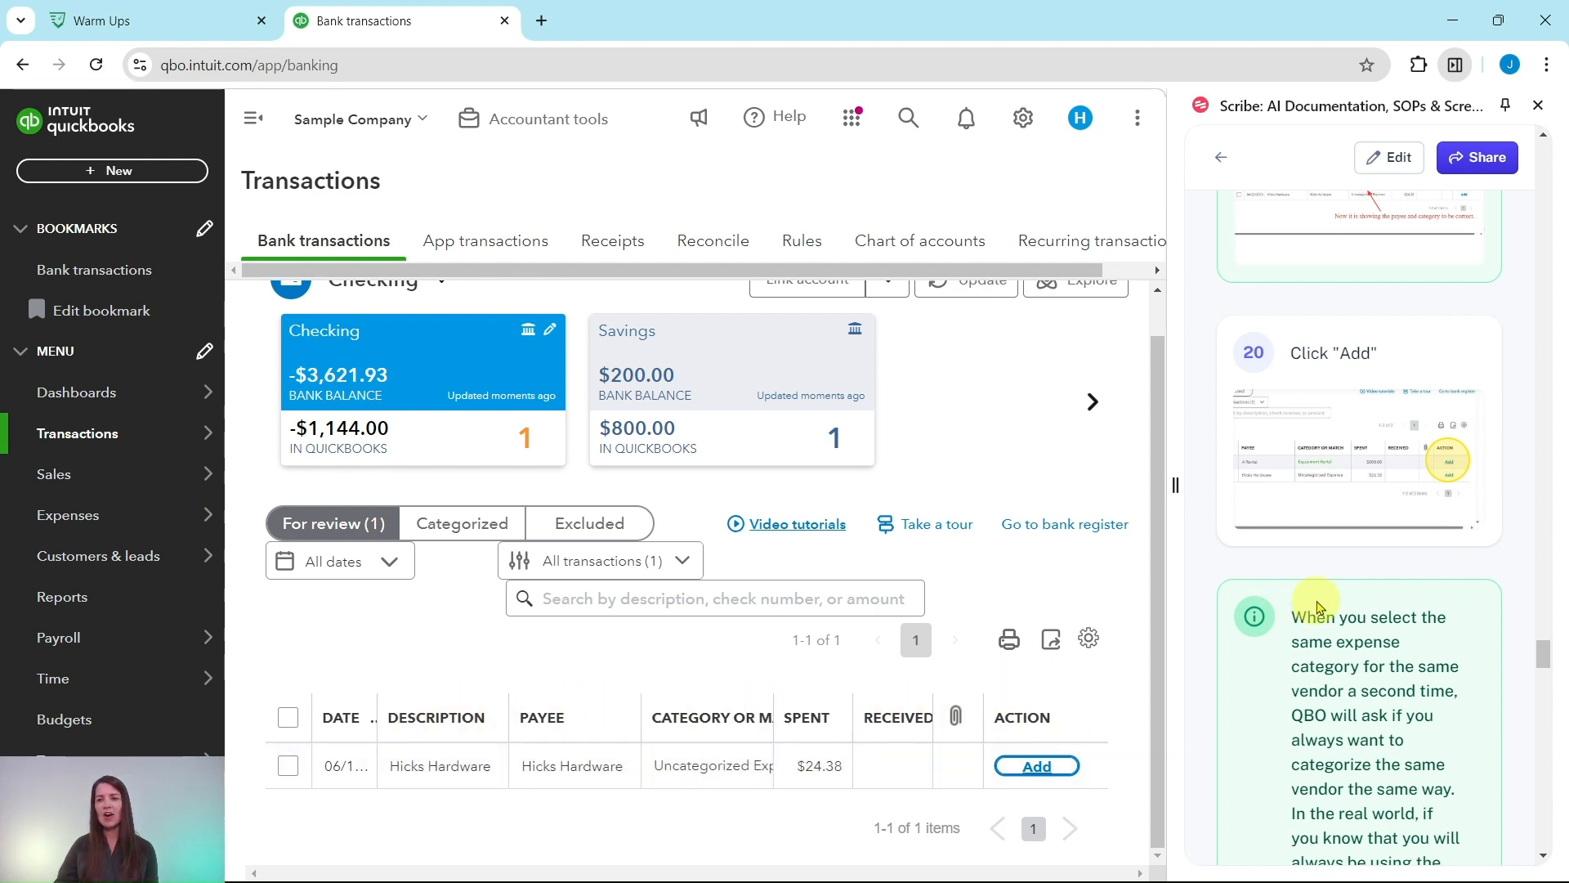
Step: Read the guide's notes on repeat categories and the remaining Hicks Hardware transaction, and open the list of expense transactions
scroll(1308, 609, "down", 4)
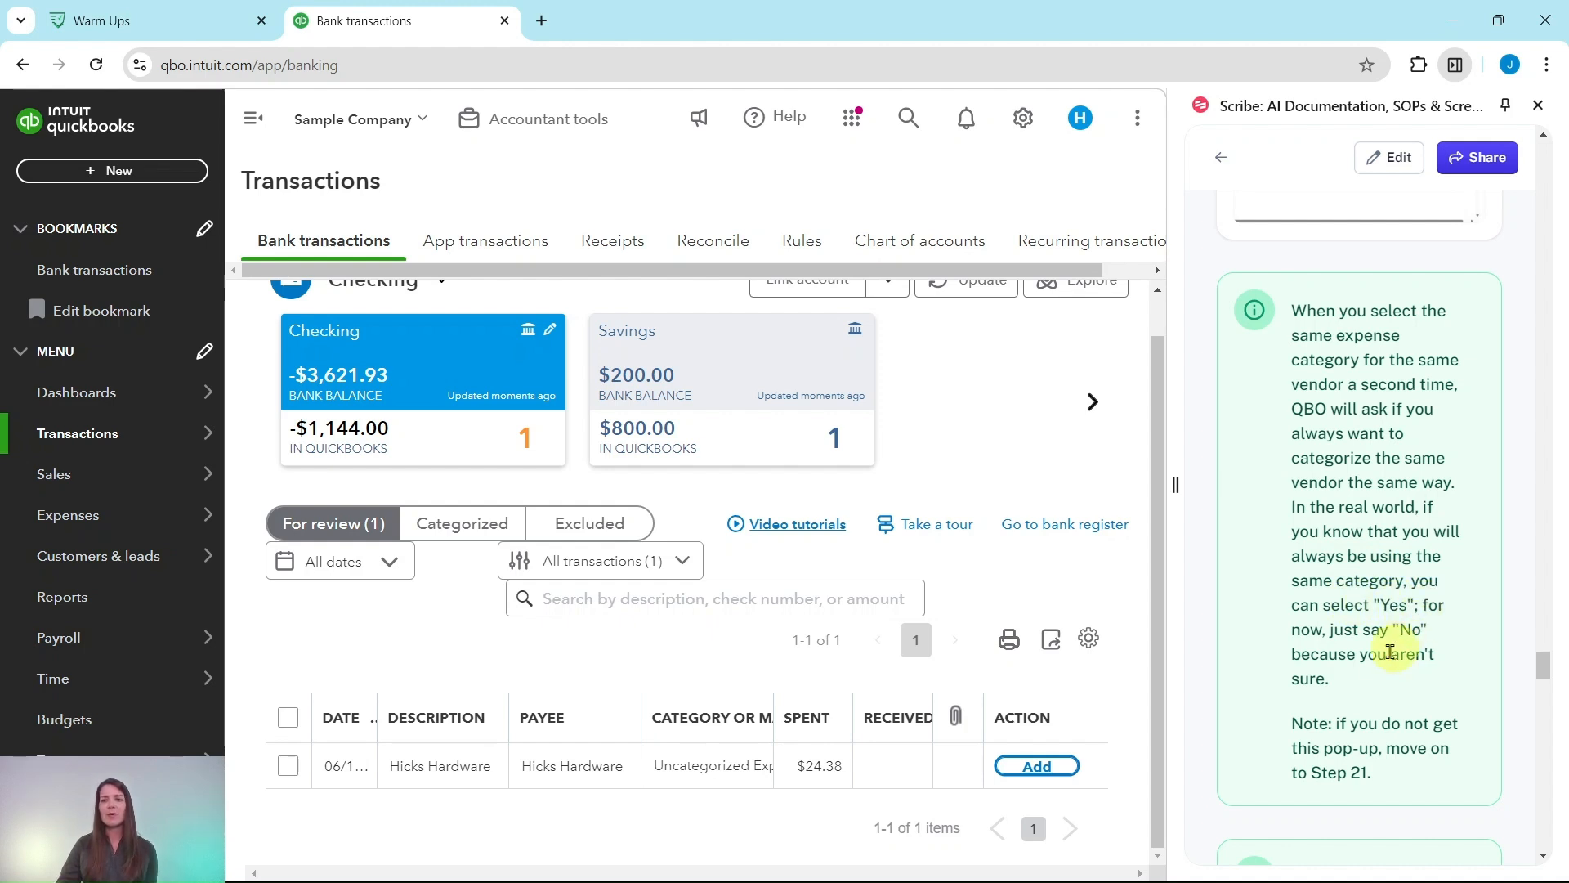
scroll(1381, 675, "down", 4)
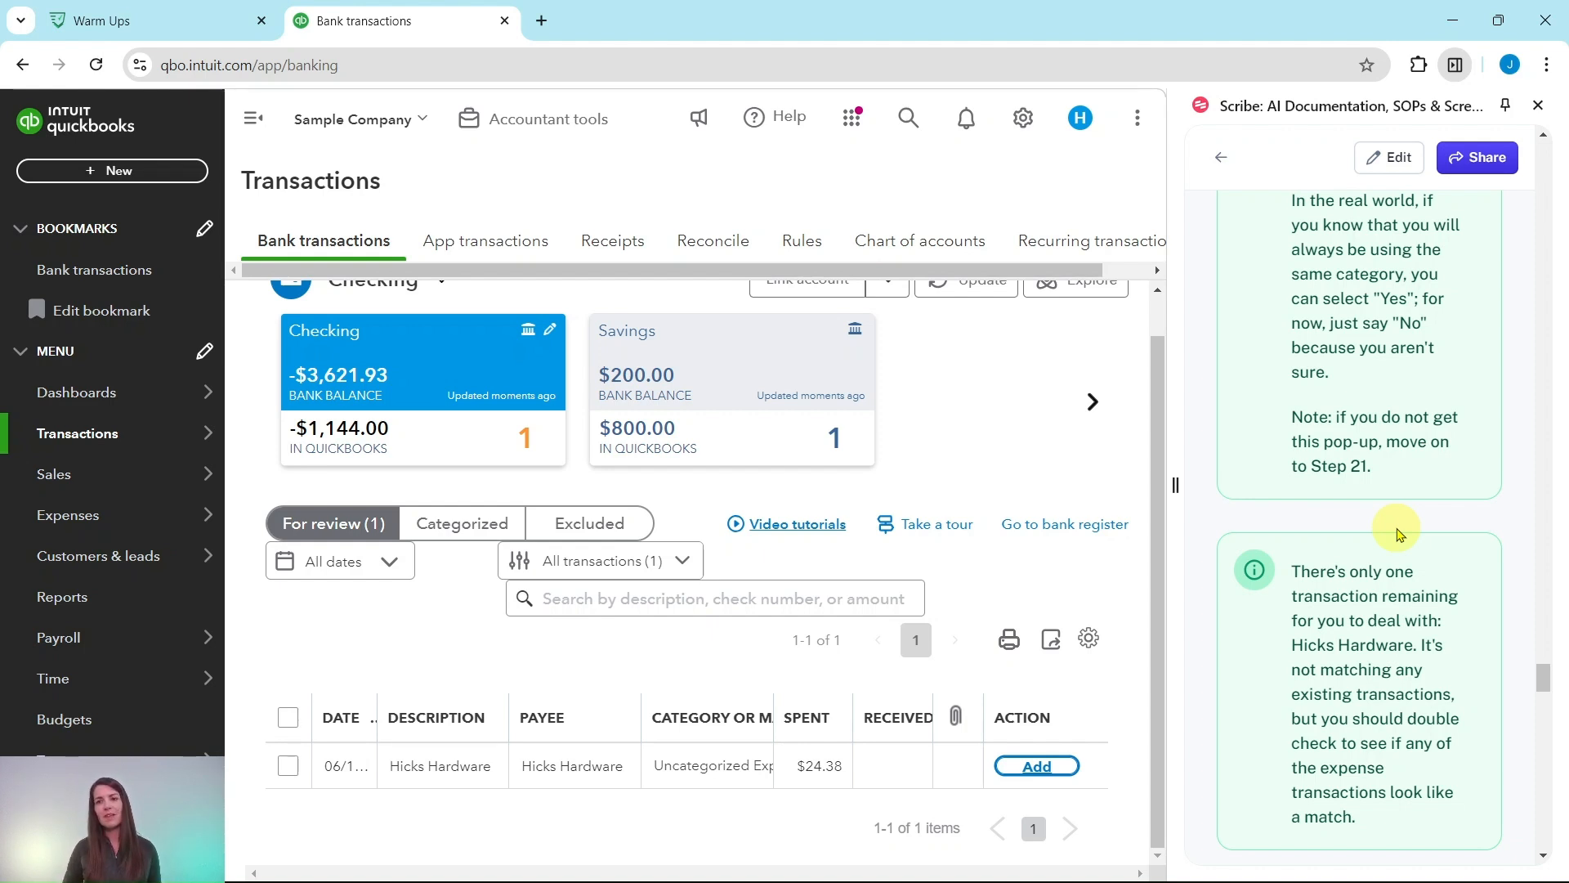
scroll(1398, 533, "down", 4)
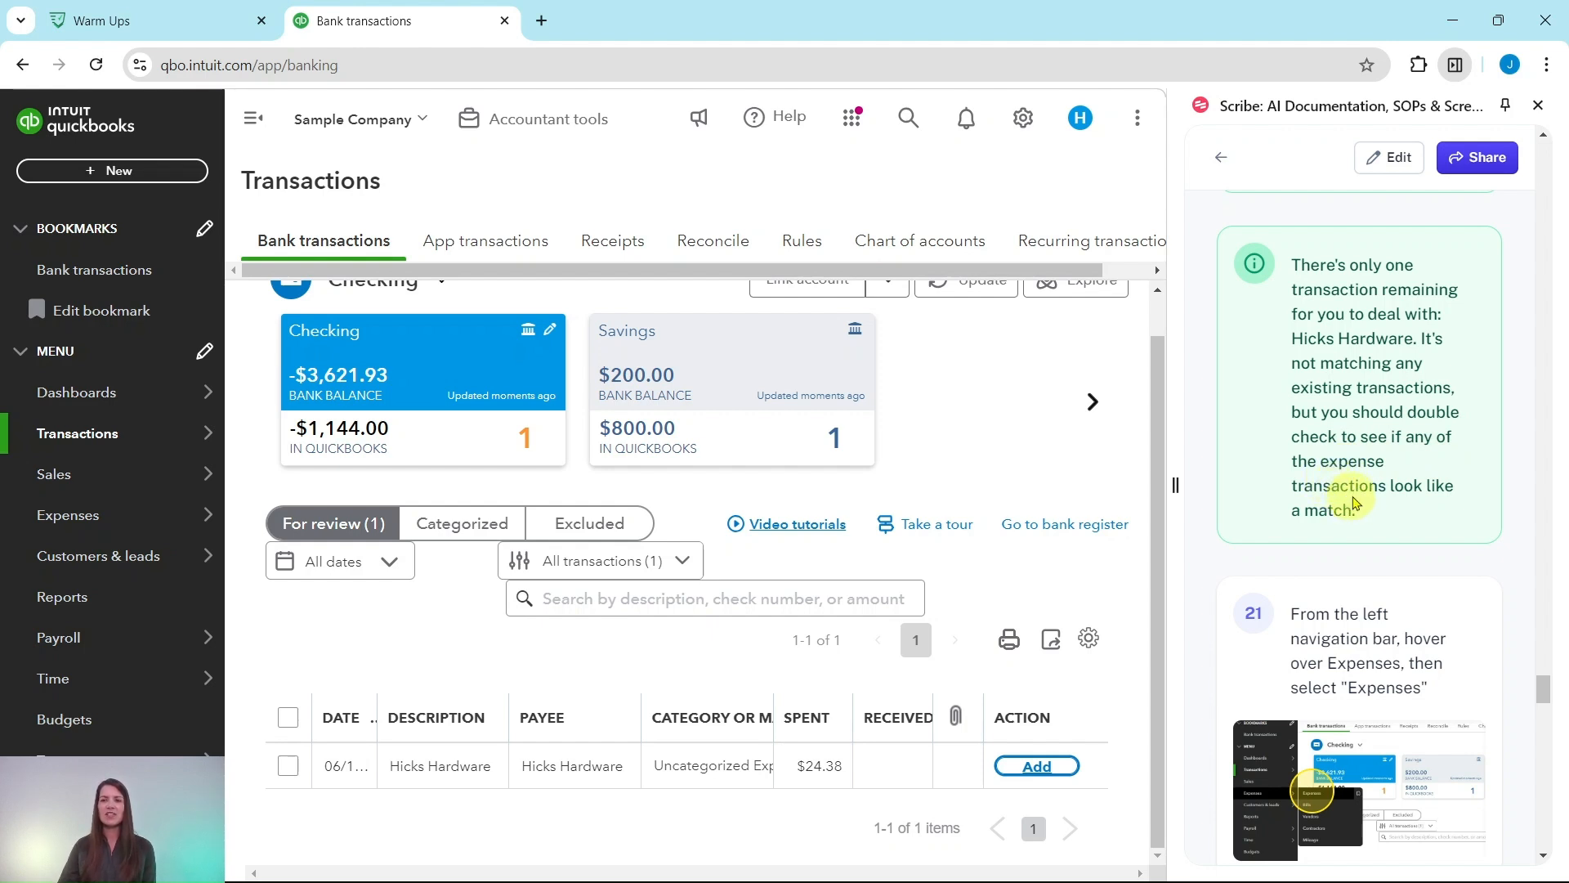
scroll(1418, 425, "down", 5)
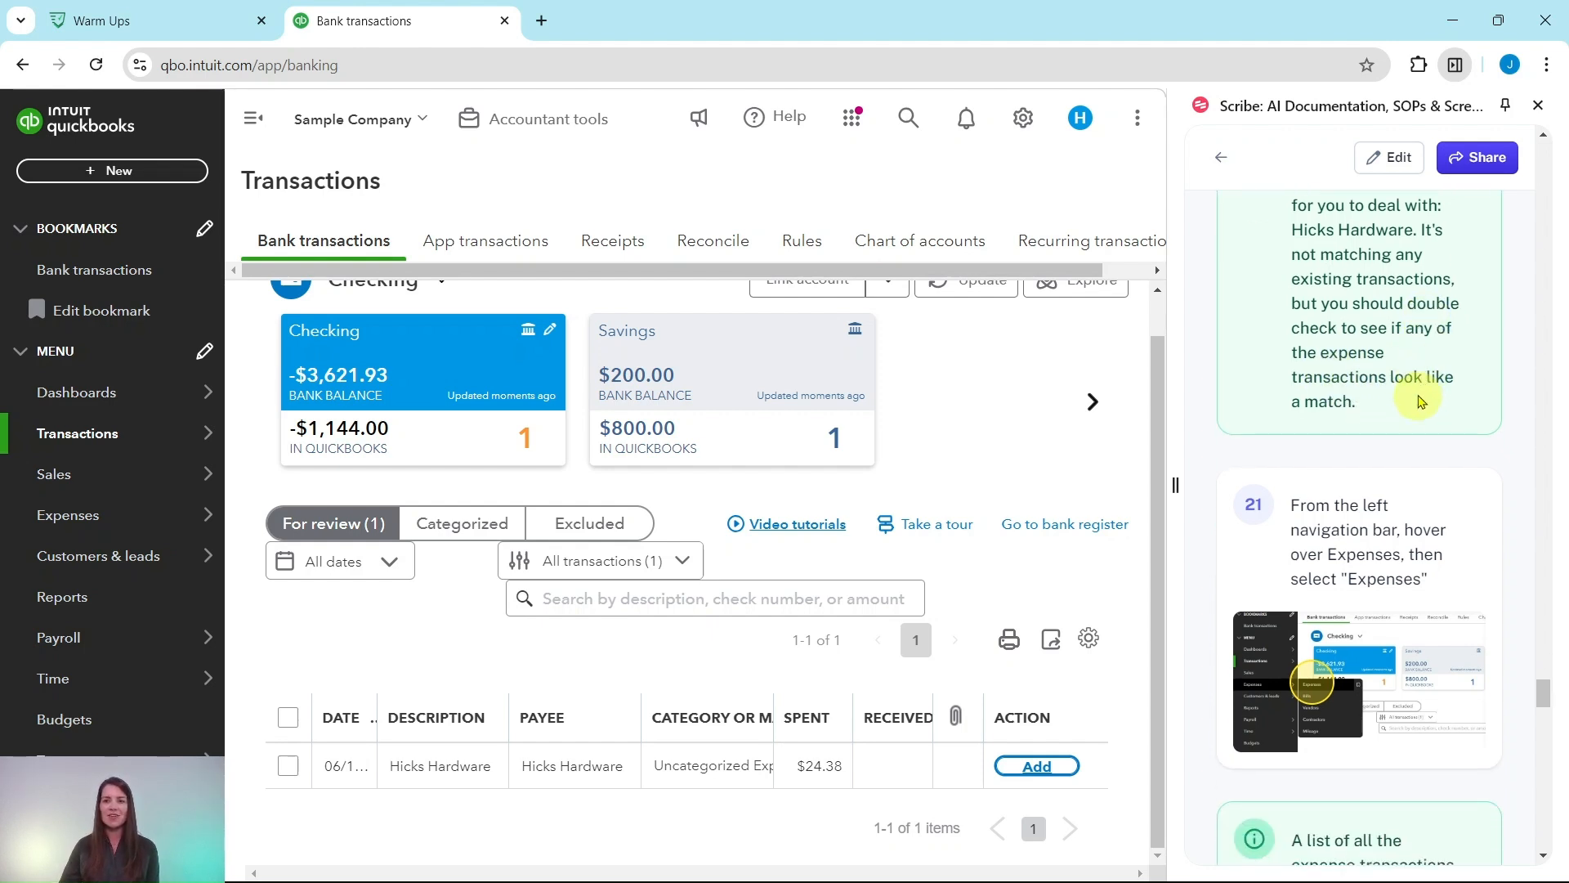
scroll(1416, 373, "up", 1)
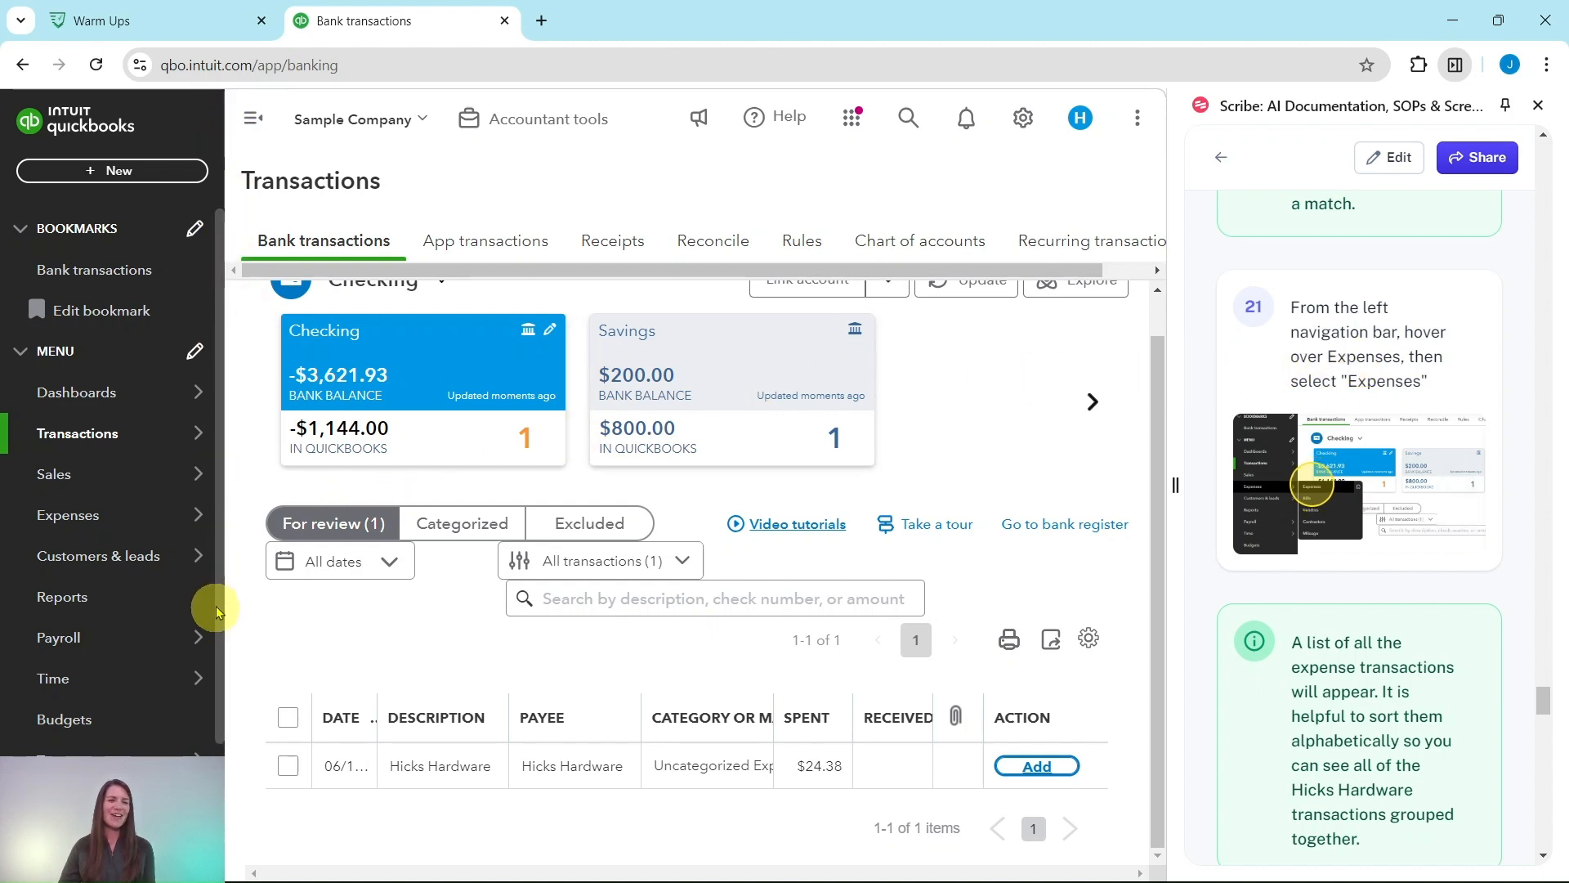
mouse_move(129, 519)
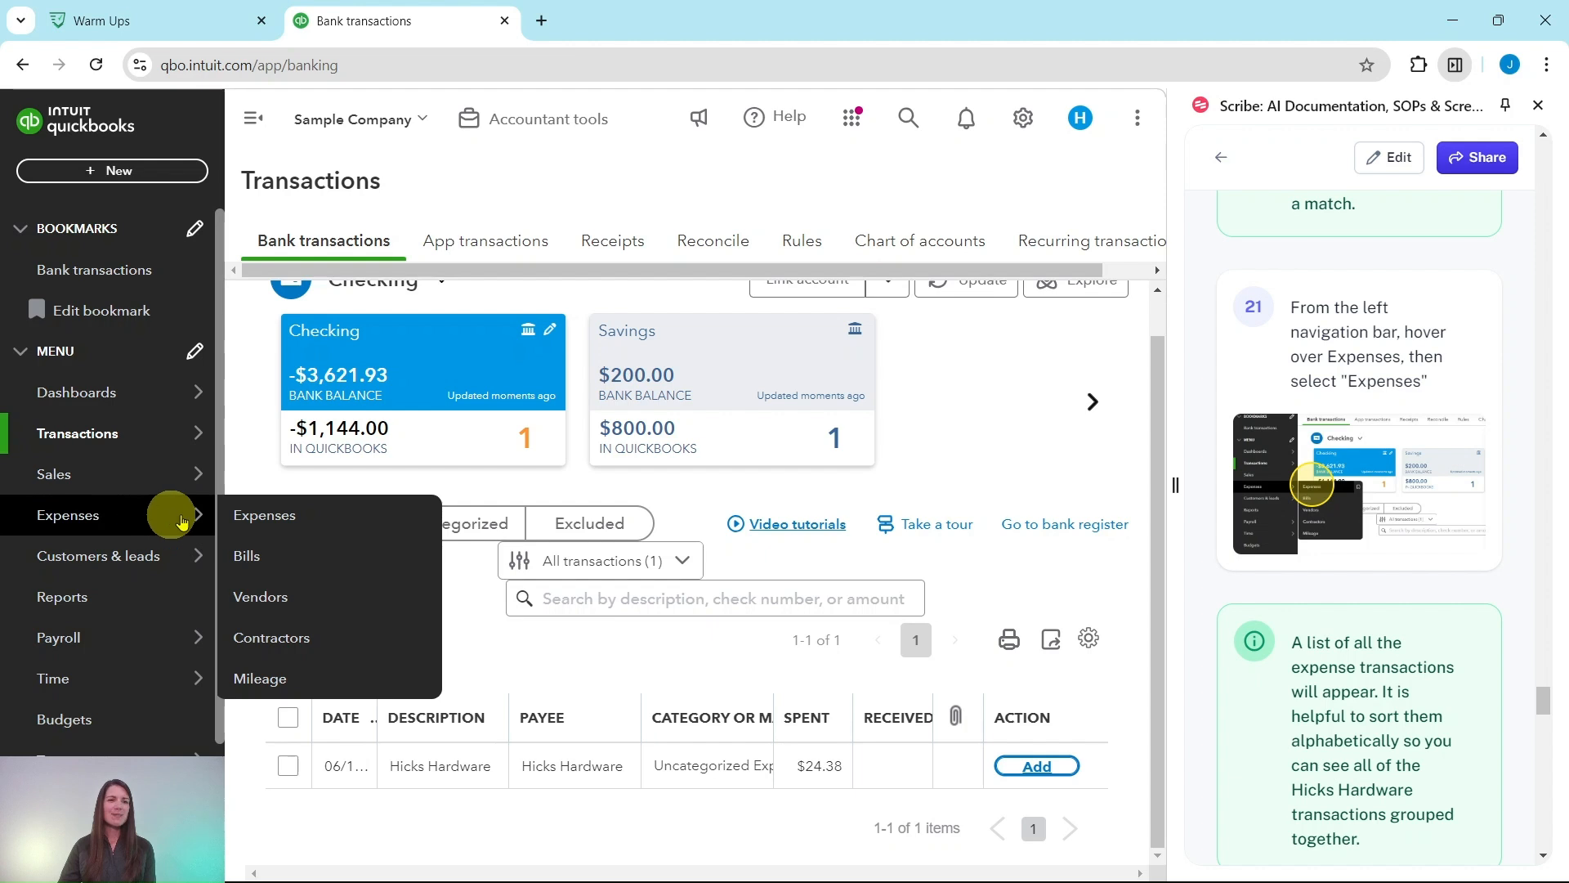
left_click(282, 515)
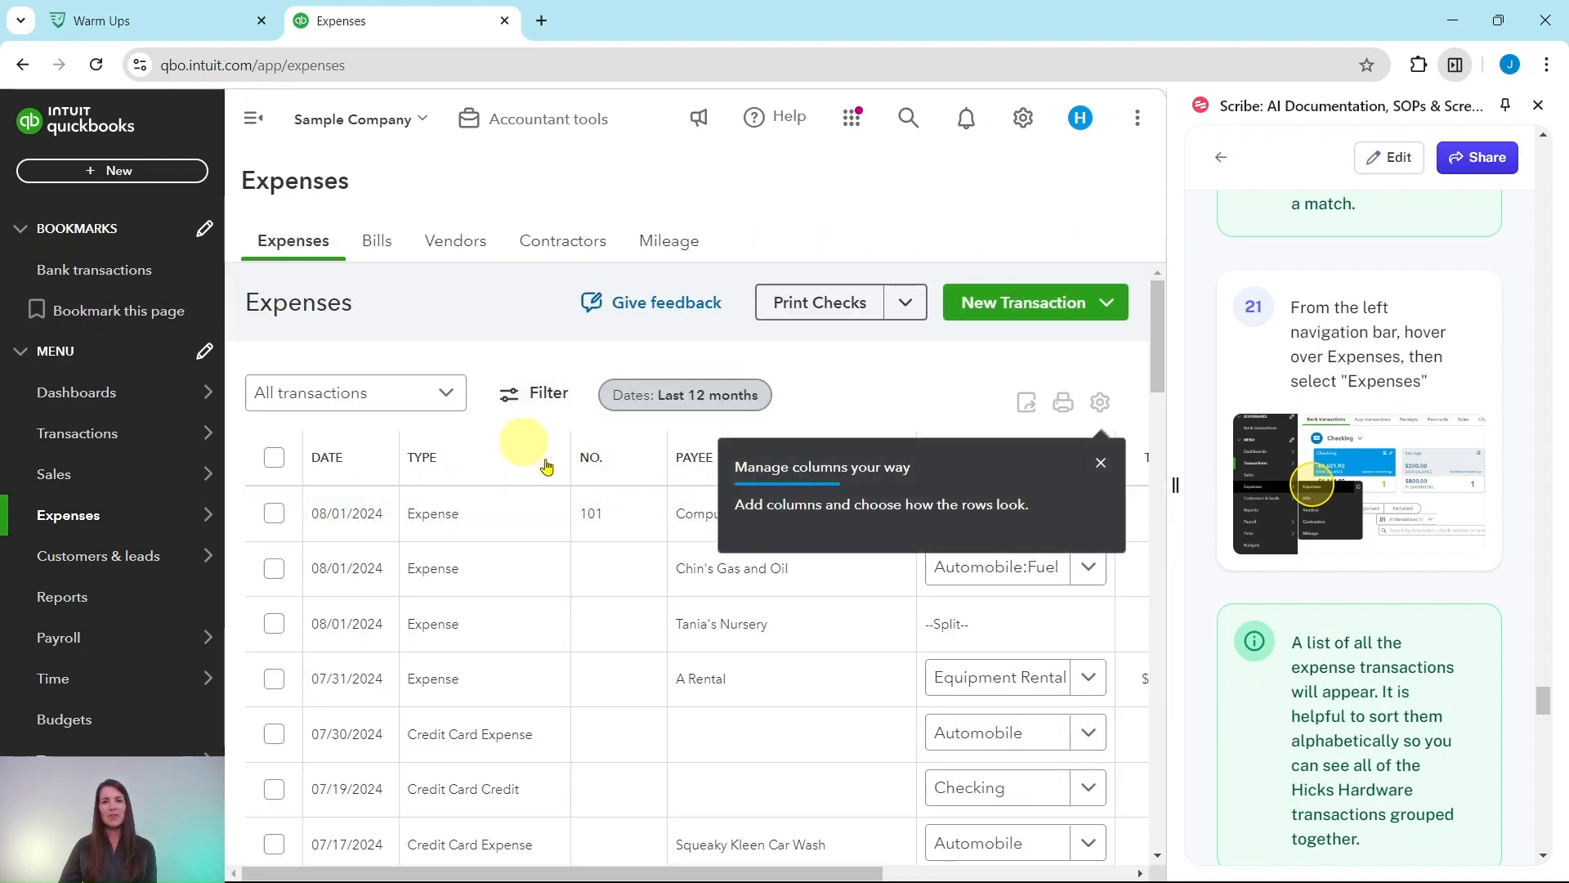
Step: Dismiss the column management tip and sort the expense transactions alphabetically by payee, following the guide
scroll(1361, 632, "down", 3)
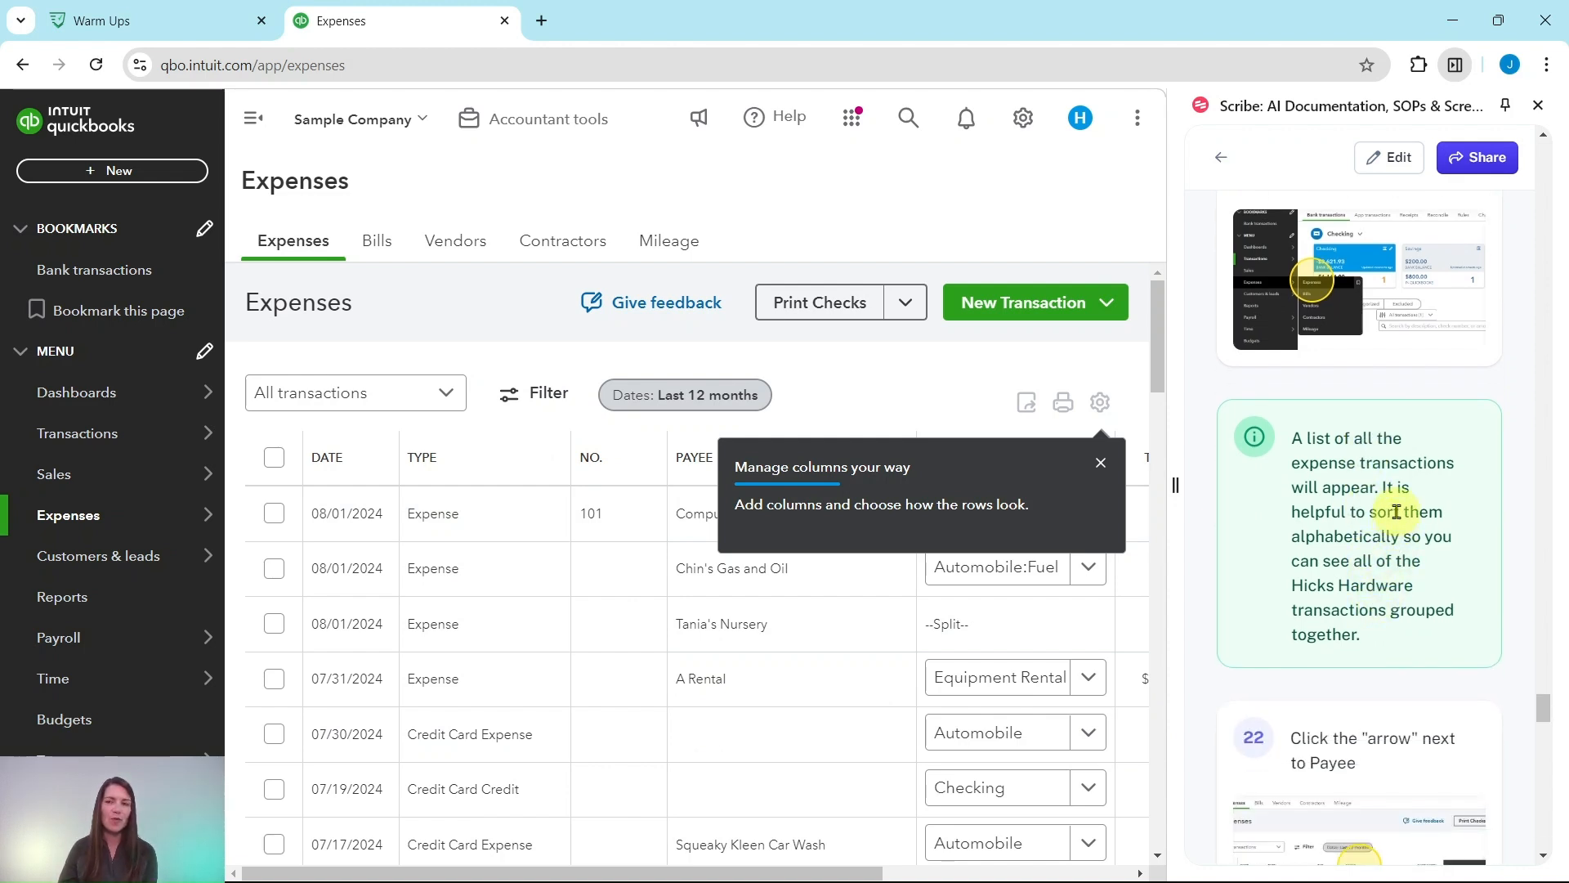
scroll(1397, 511, "down", 1)
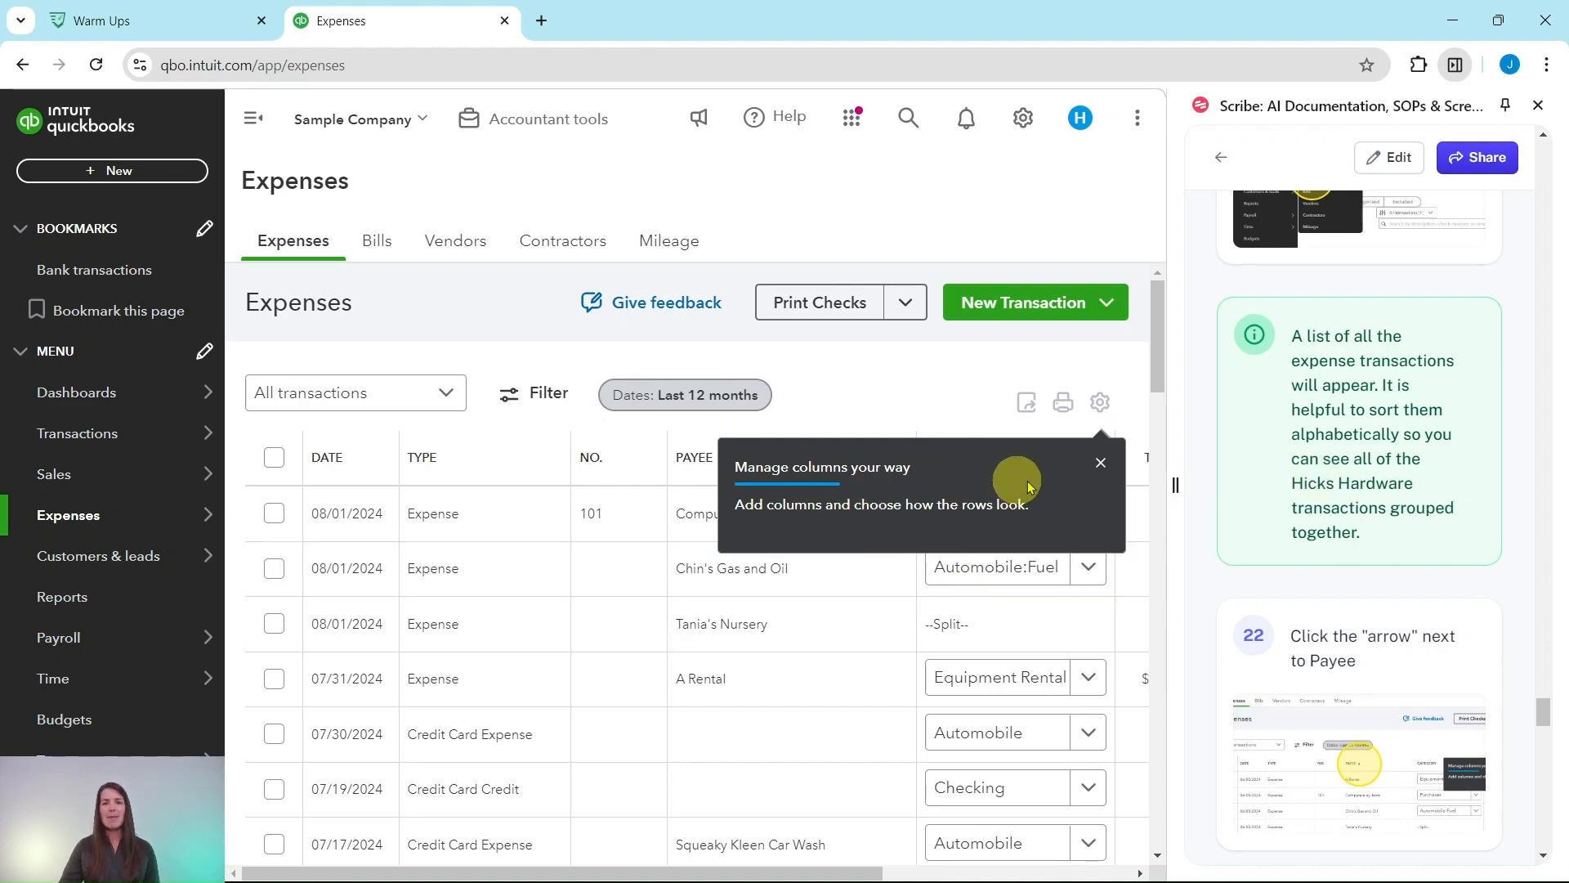
left_click(1101, 463)
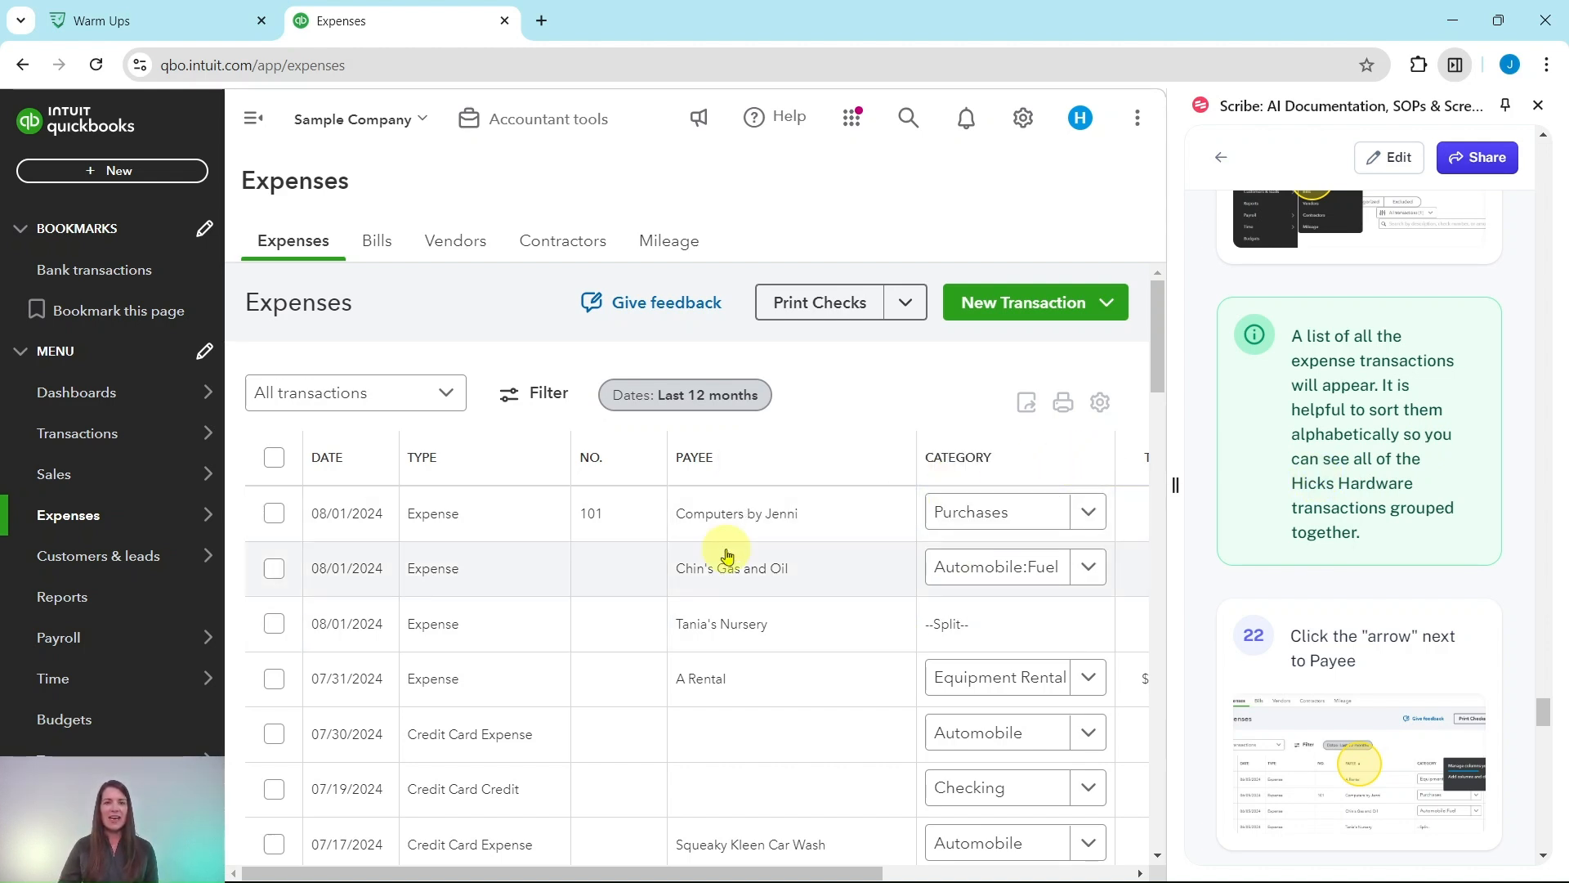
scroll(771, 507, "down", 8)
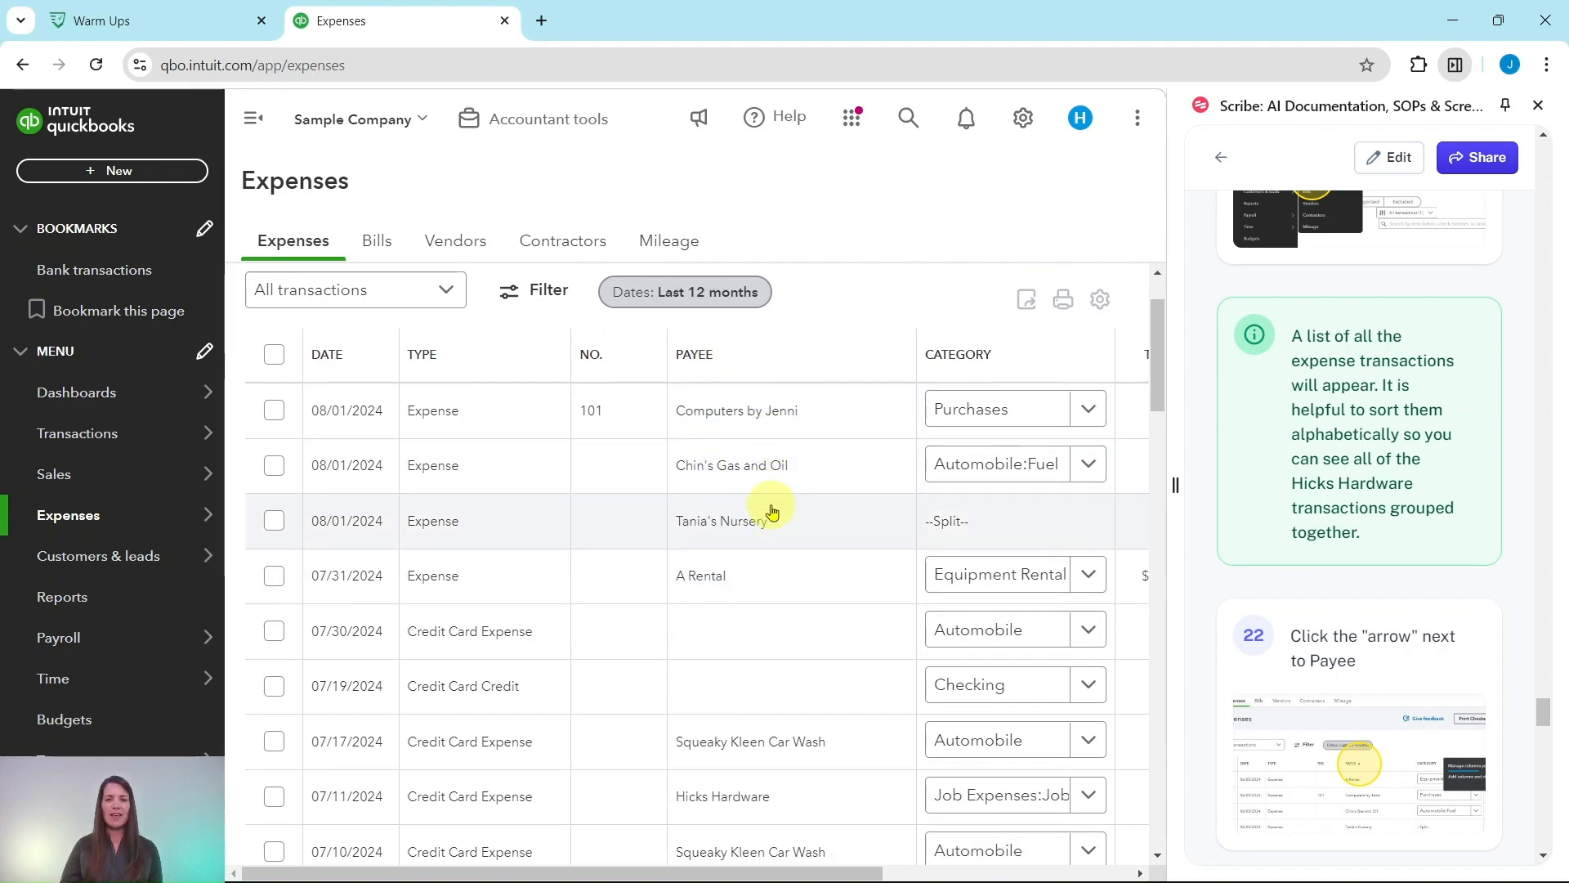
scroll(768, 637, "down", 4)
scroll(760, 630, "up", 12)
scroll(772, 480, "up", 2)
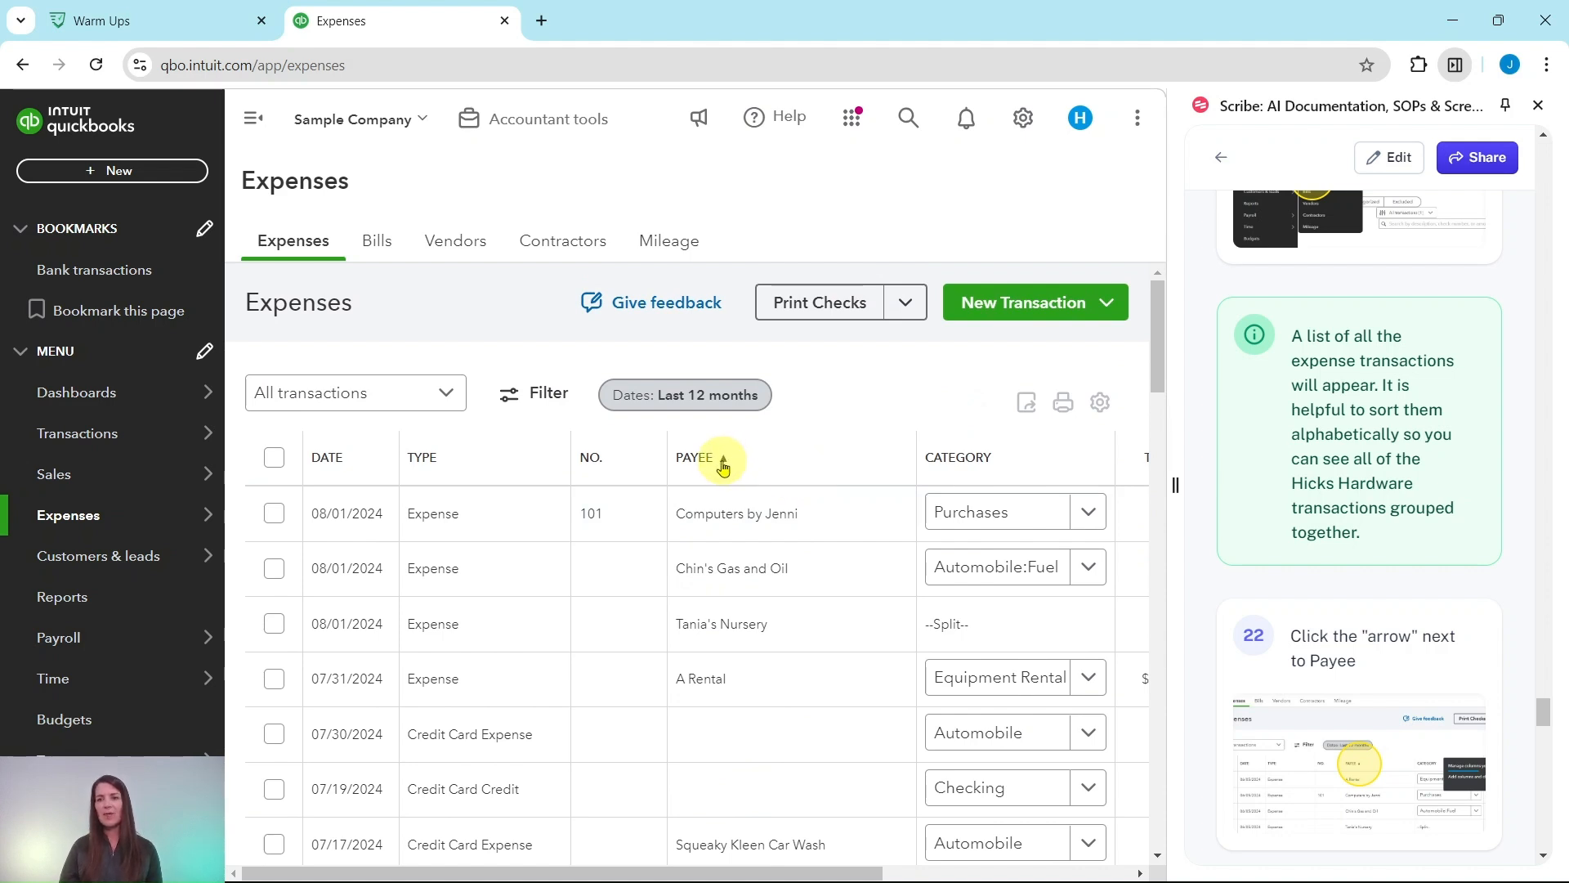
left_click(724, 464)
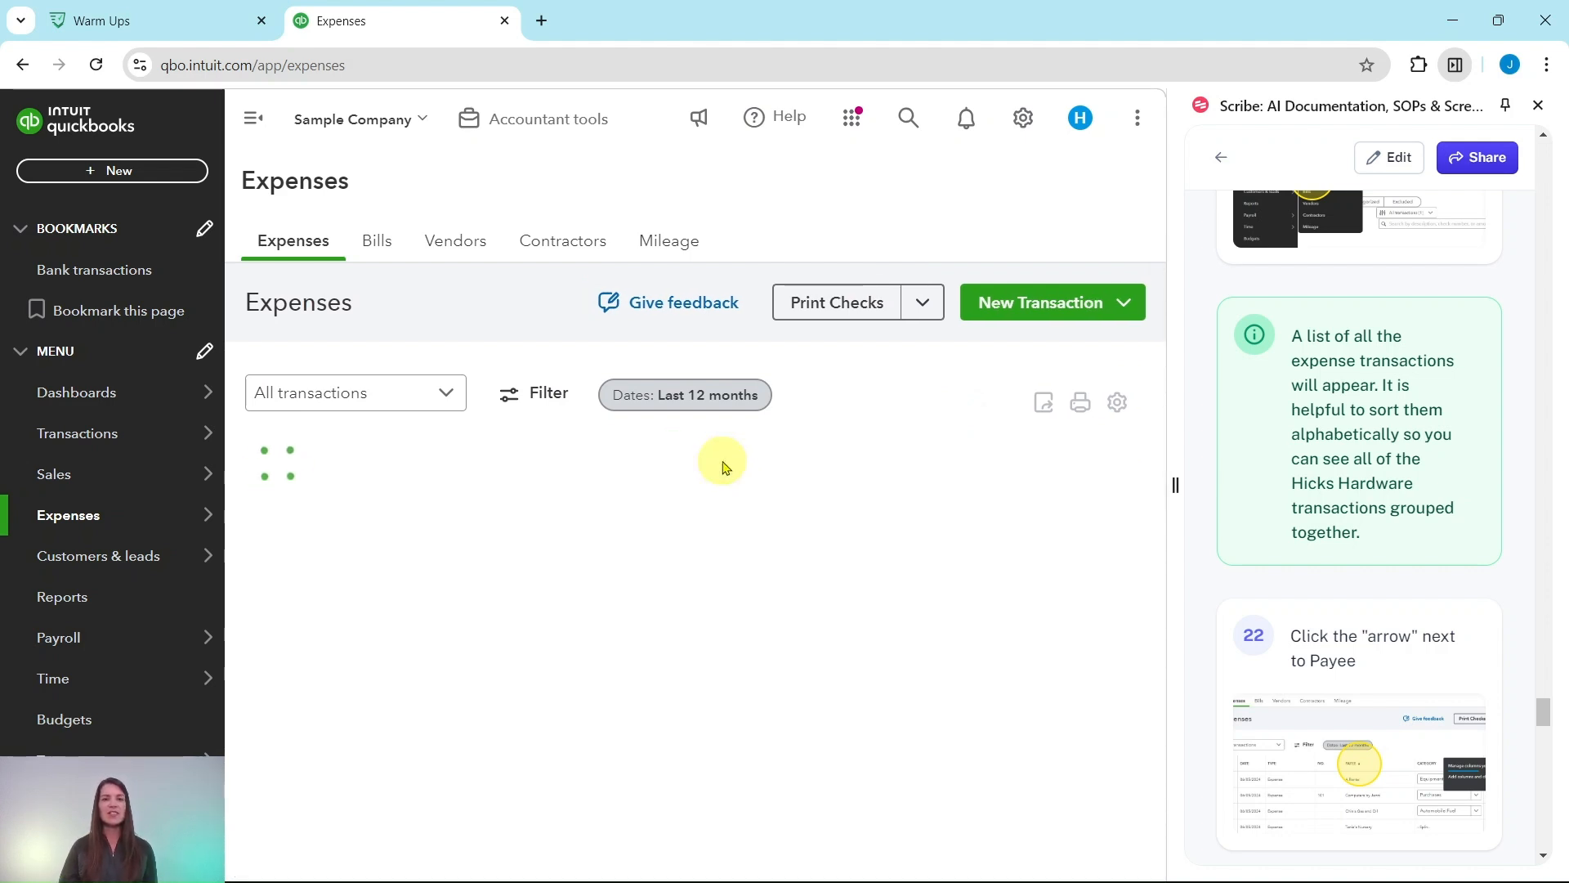
Step: Find the $24.36 Hicks Hardware expense dated 06/17/2024 among the sorted transactions, checking the guide, and open it for editing
scroll(1298, 544, "down", 1)
scroll(1298, 540, "down", 7)
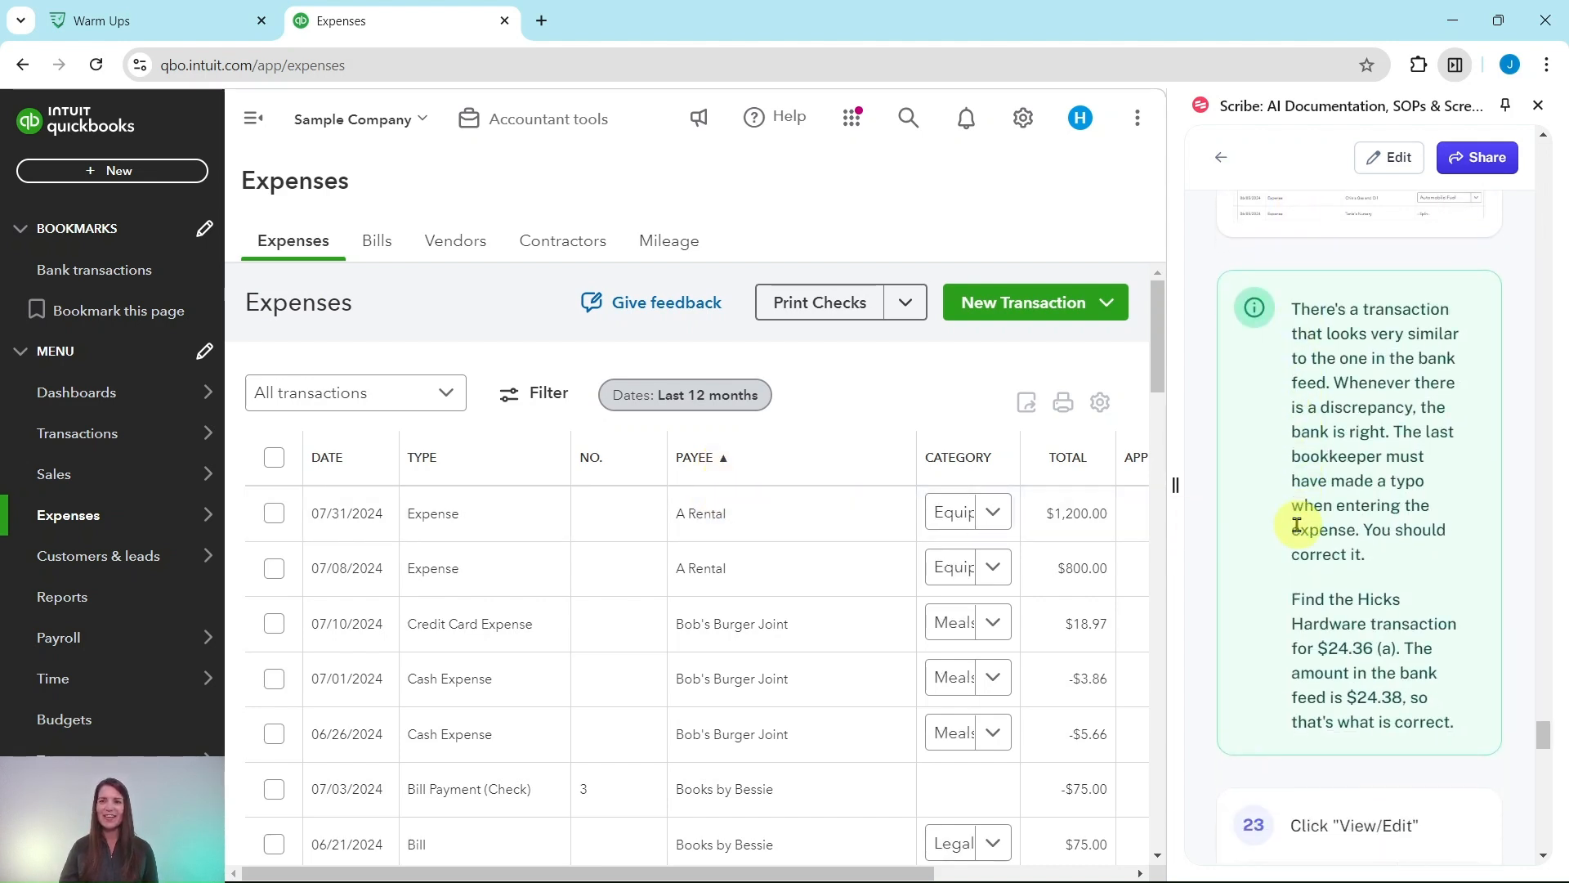
scroll(776, 533, "down", 10)
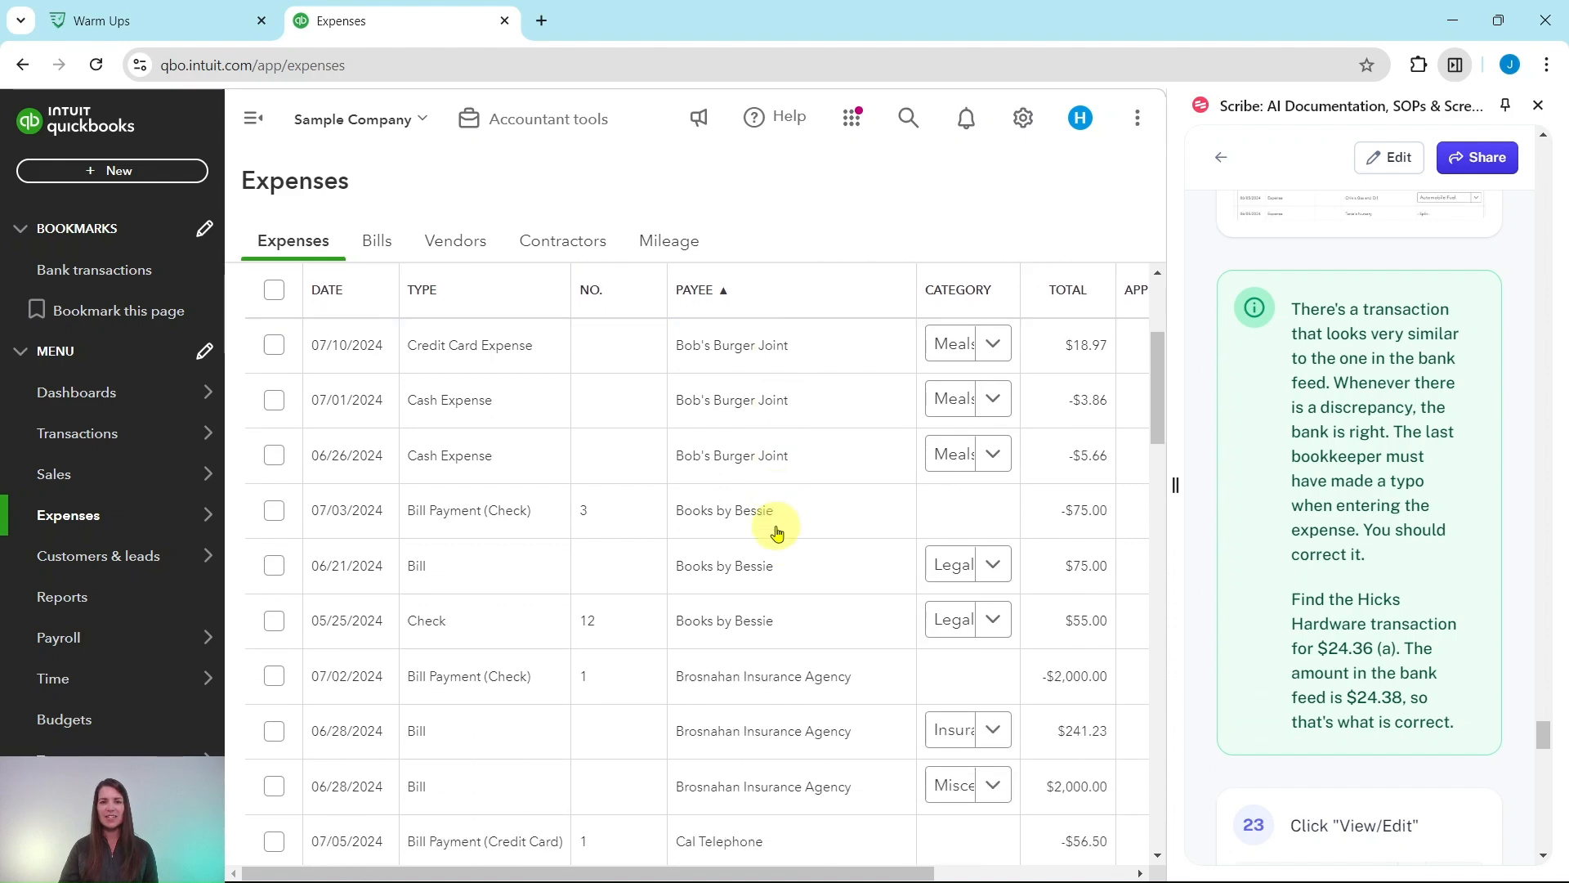
scroll(775, 532, "down", 12)
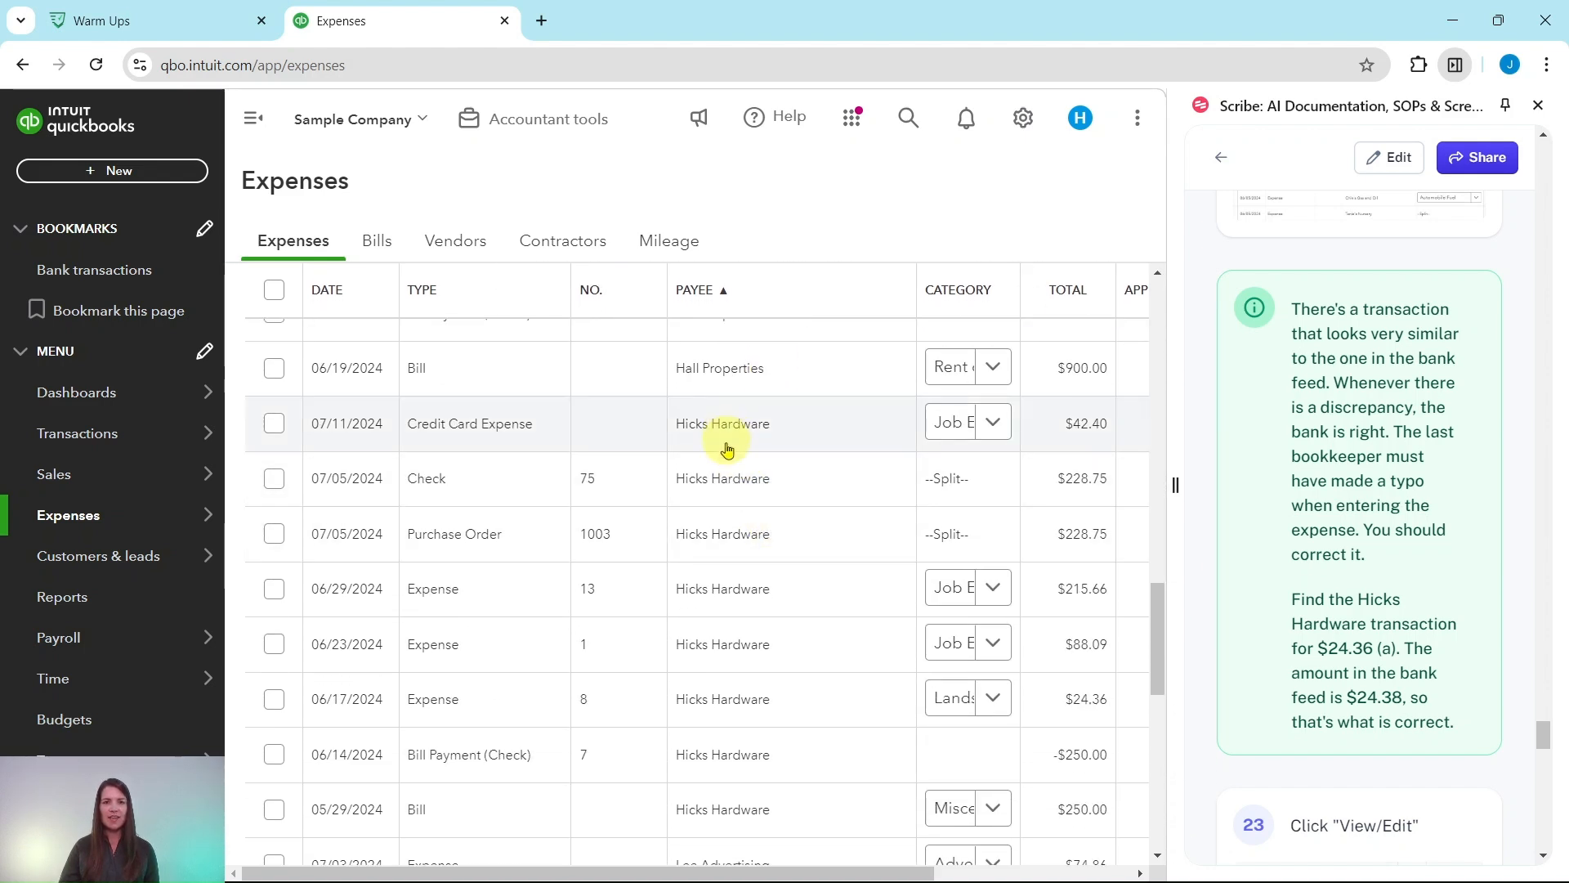
scroll(746, 571, "down", 2)
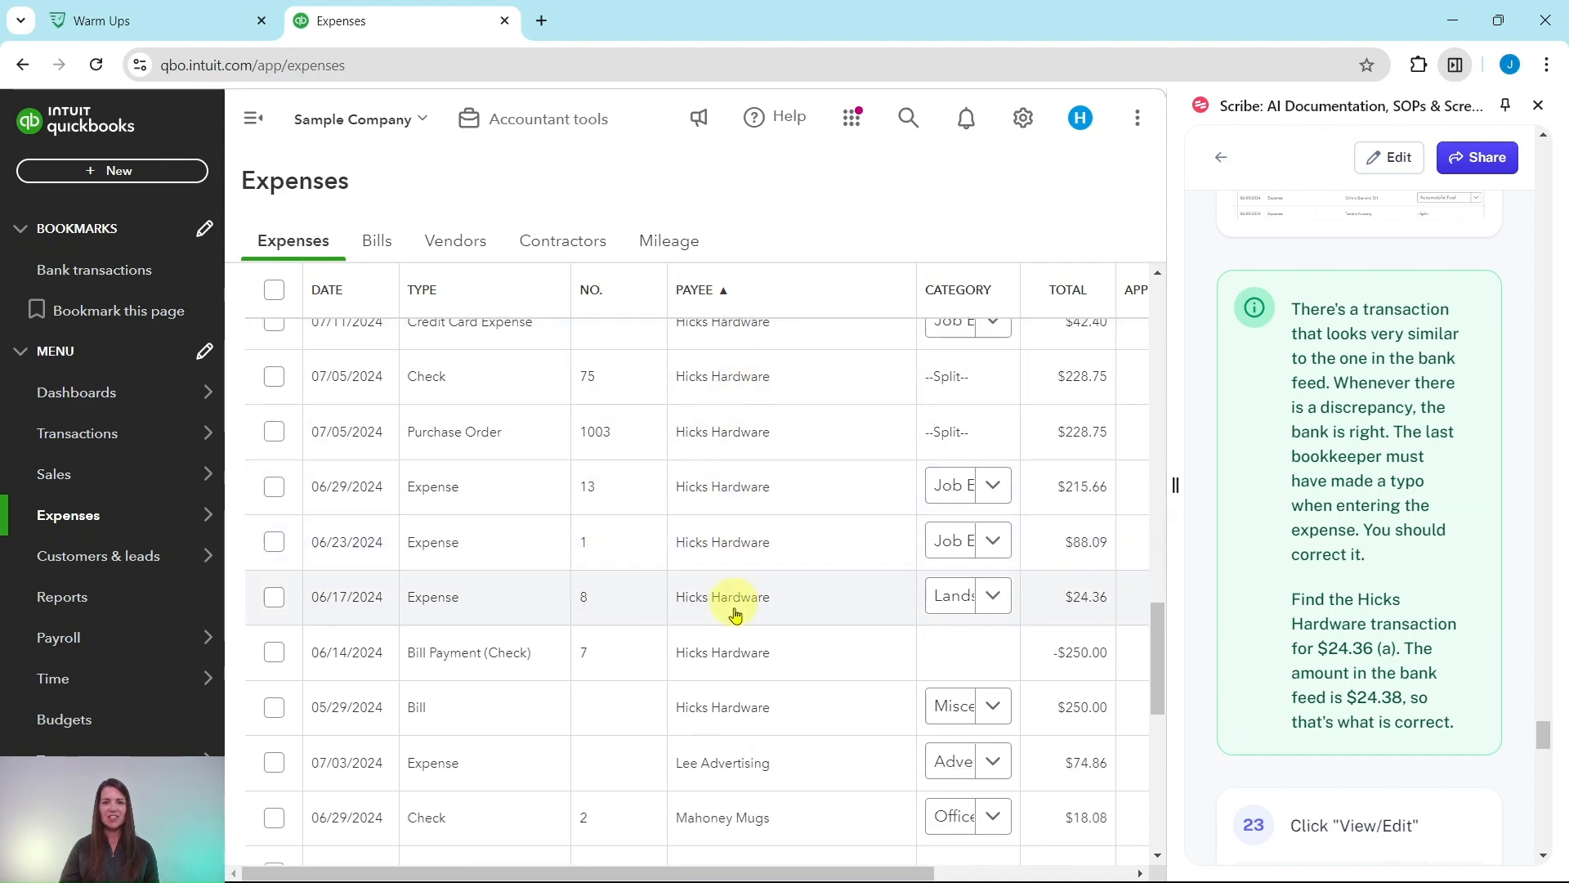
scroll(750, 630, "up", 2)
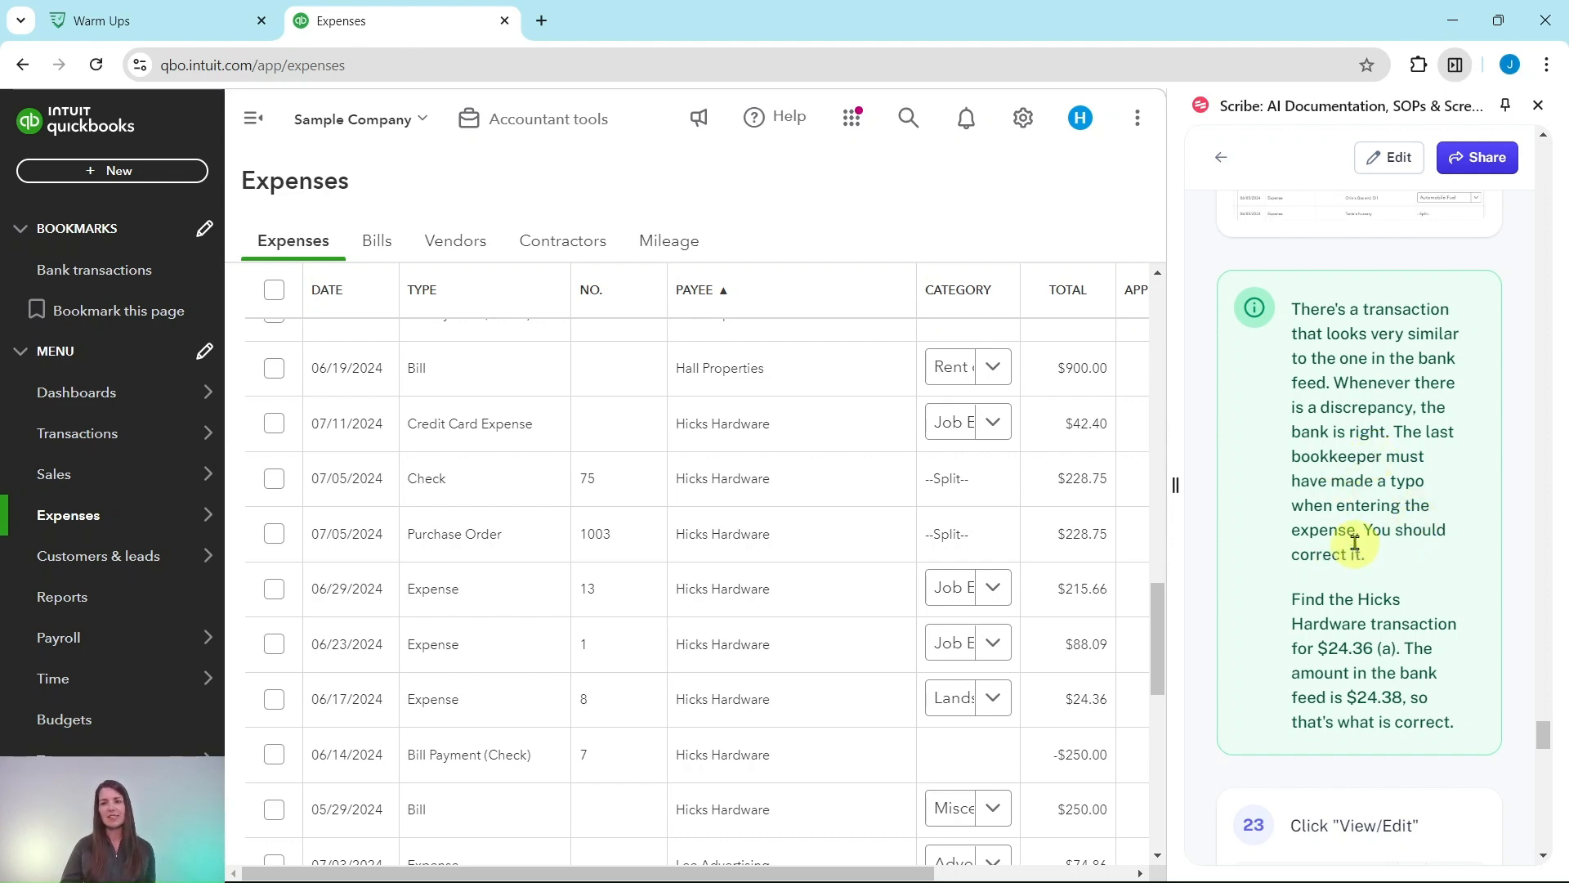
scroll(1356, 546, "down", 3)
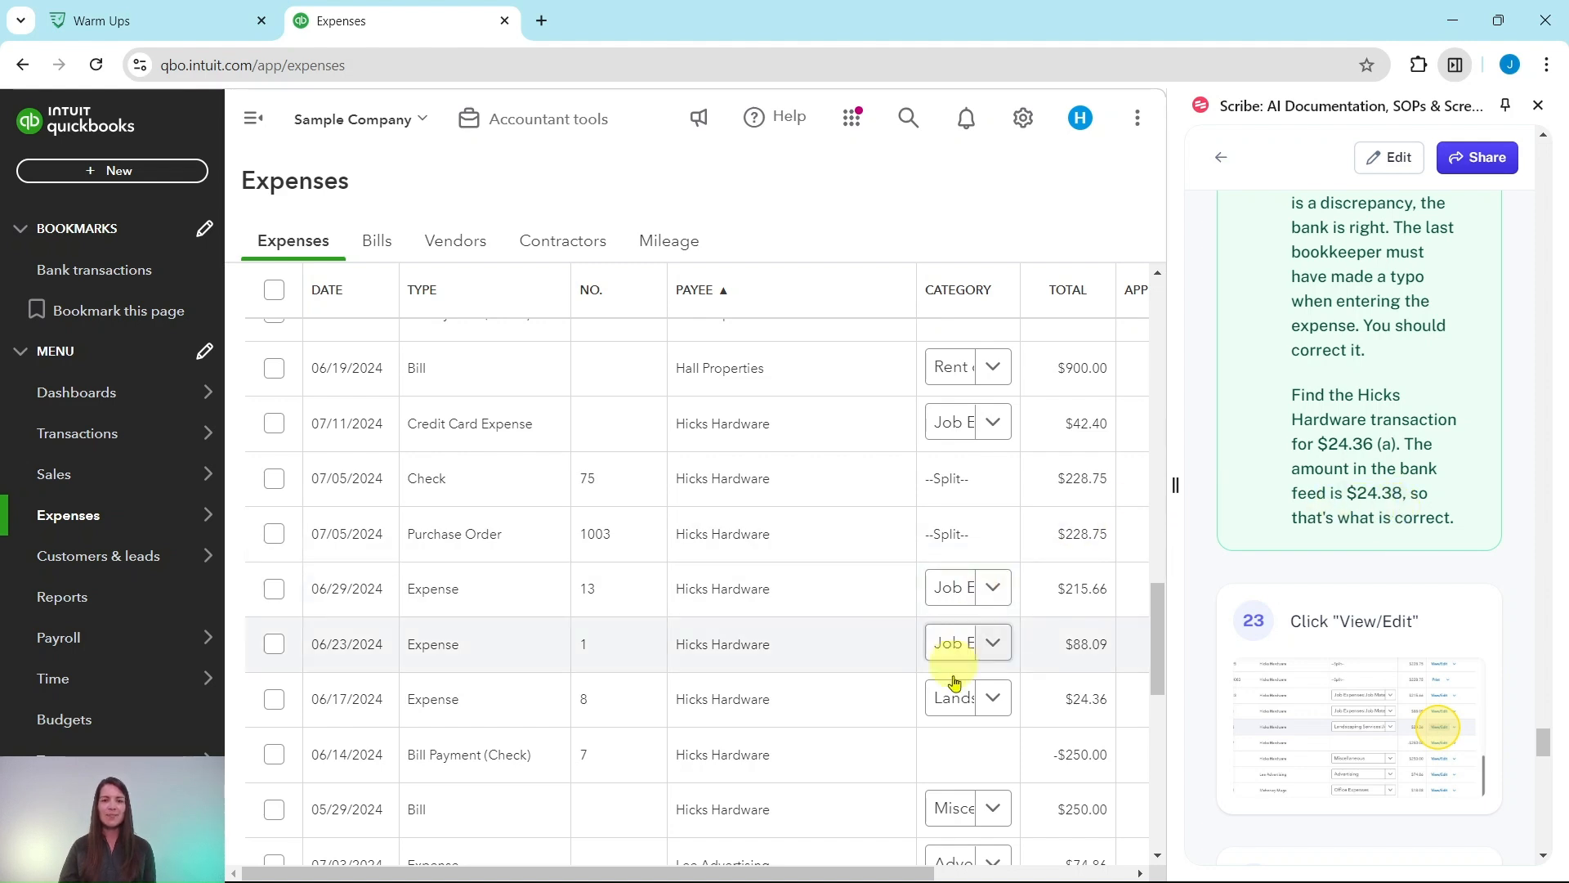
left_click_drag(924, 875, 1149, 877)
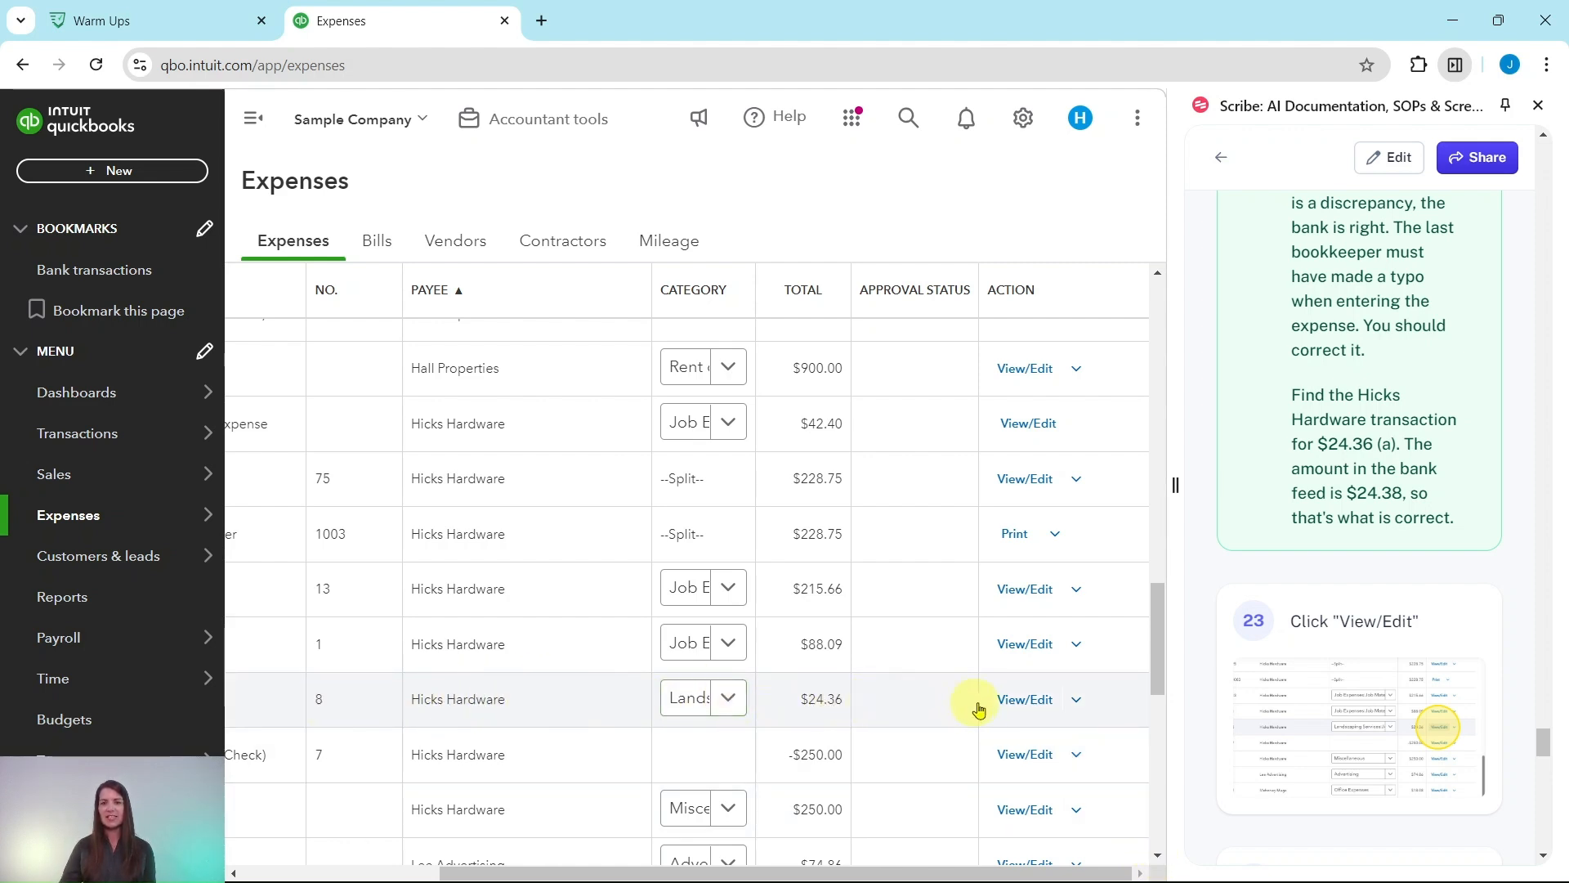
left_click(1025, 700)
Step: Correct the Landscaping line amount on the Hicks Hardware expense to $24.38, then save and close the expense
scroll(1386, 631, "down", 8)
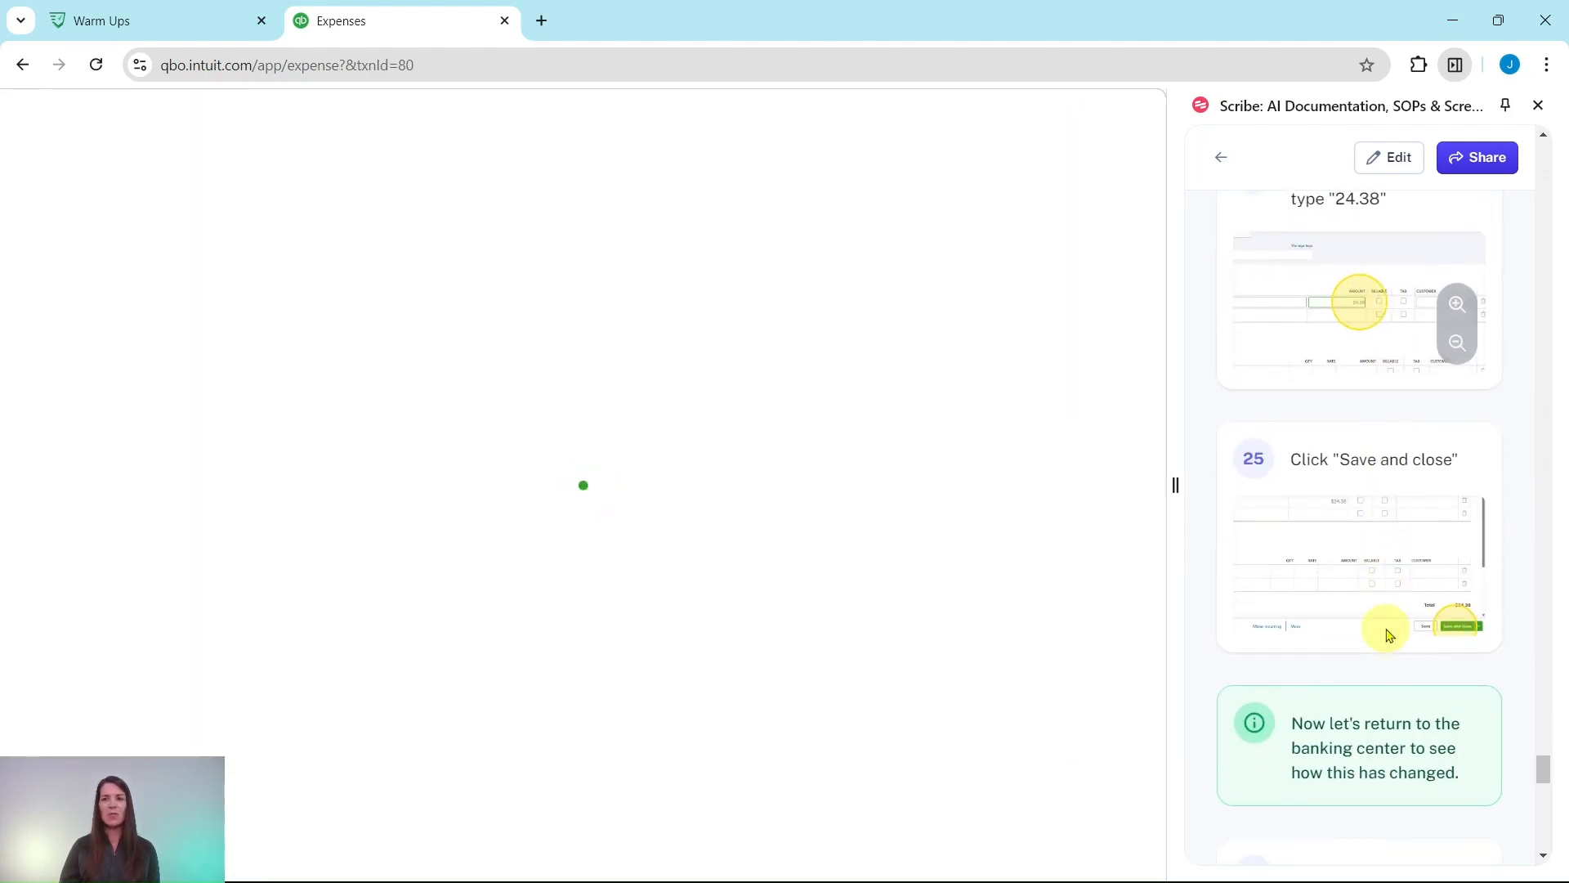
scroll(1384, 631, "up", 1)
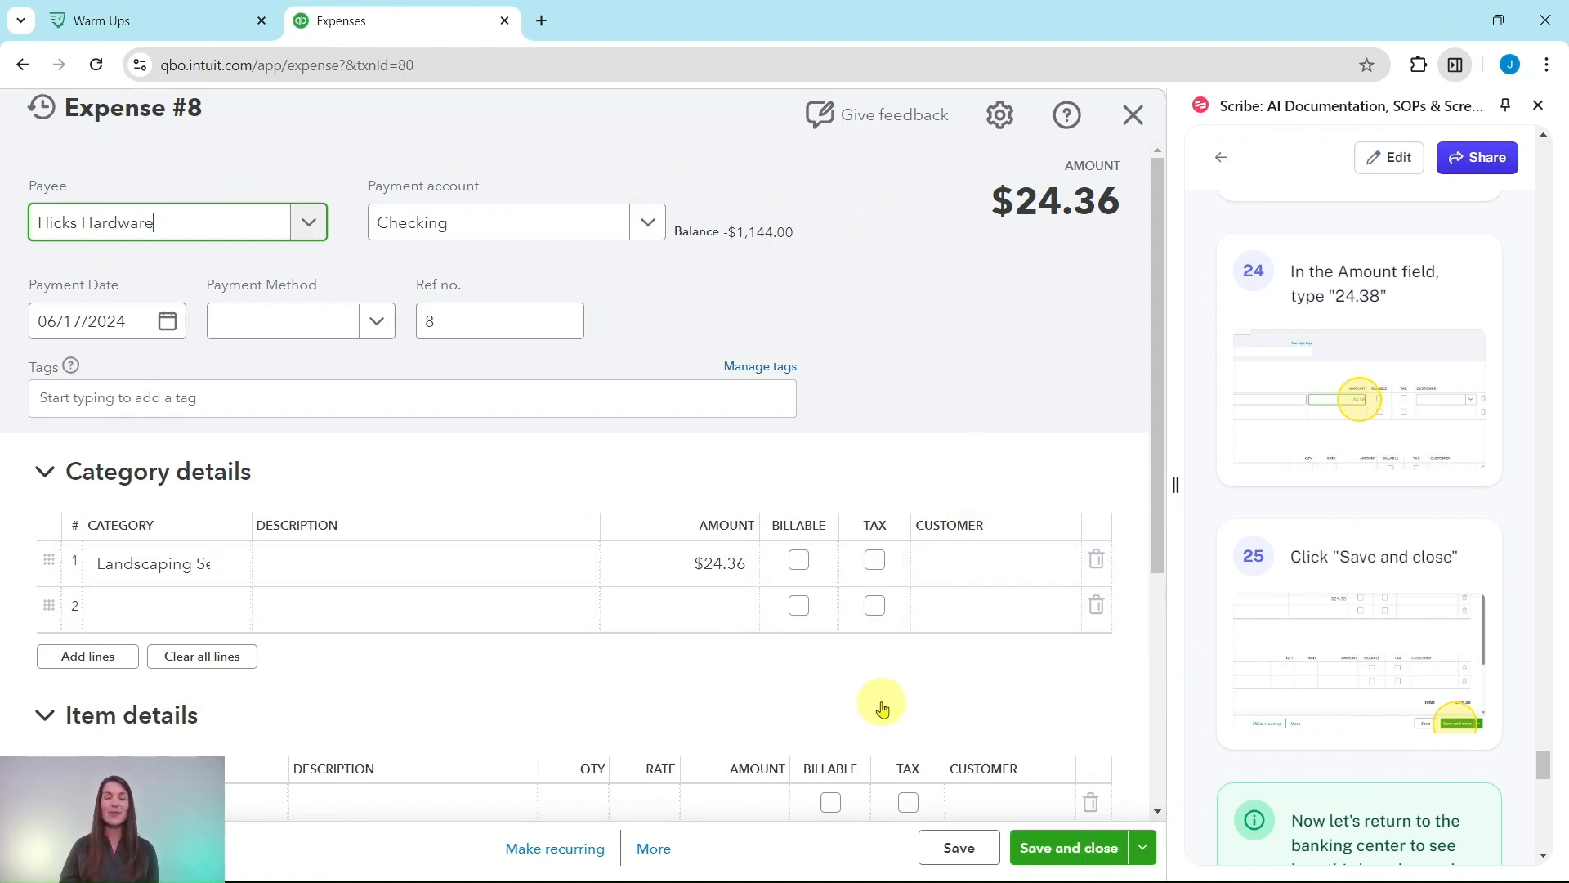
left_click(717, 562)
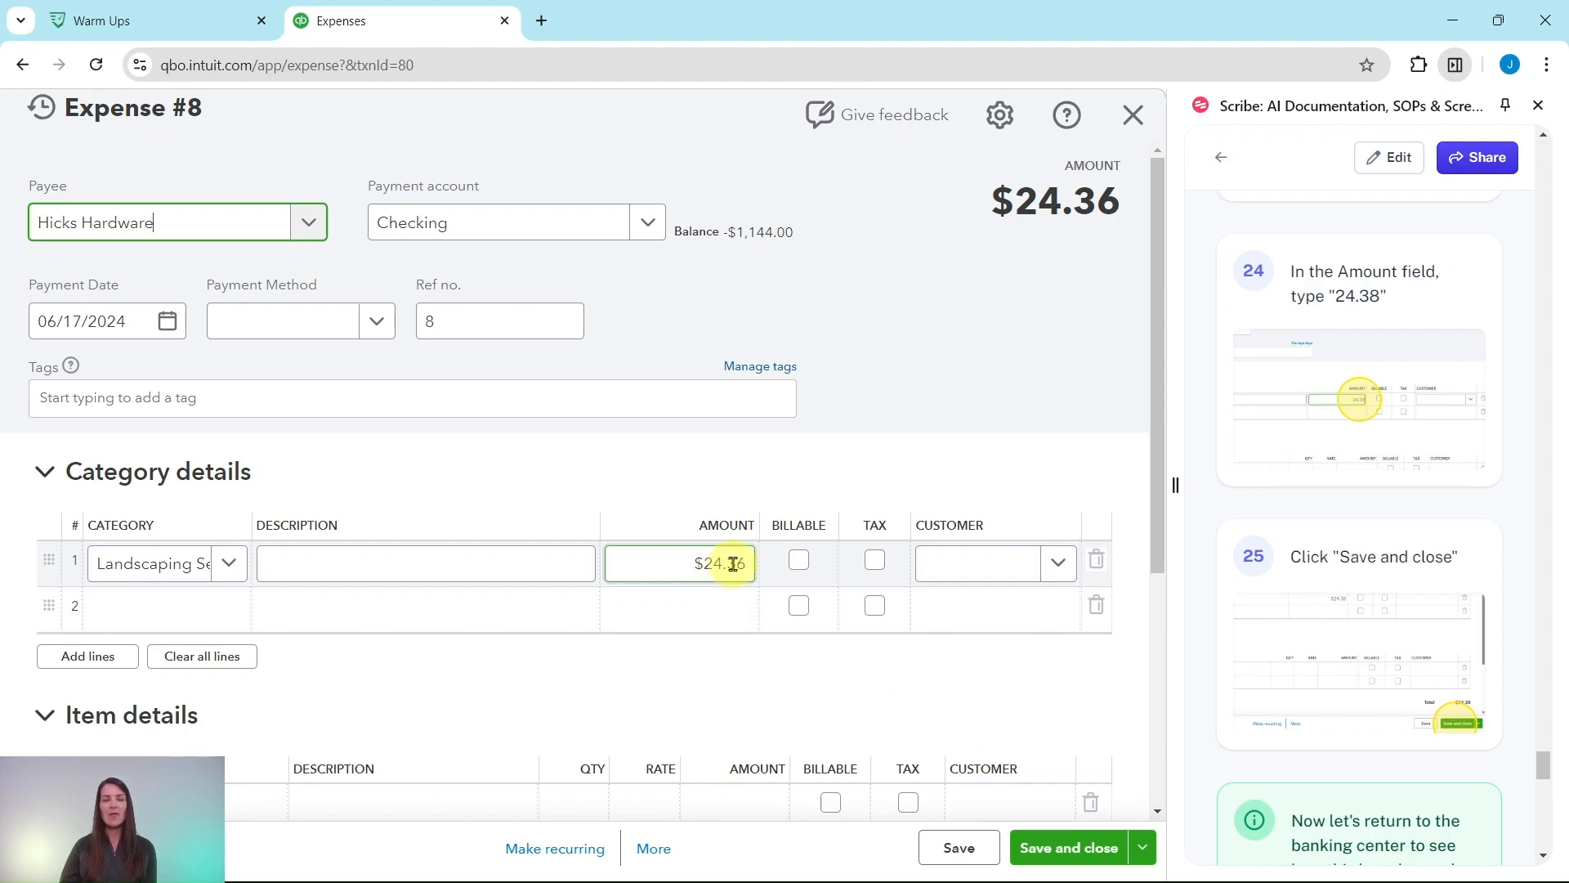
left_click(743, 566)
left_click(739, 564)
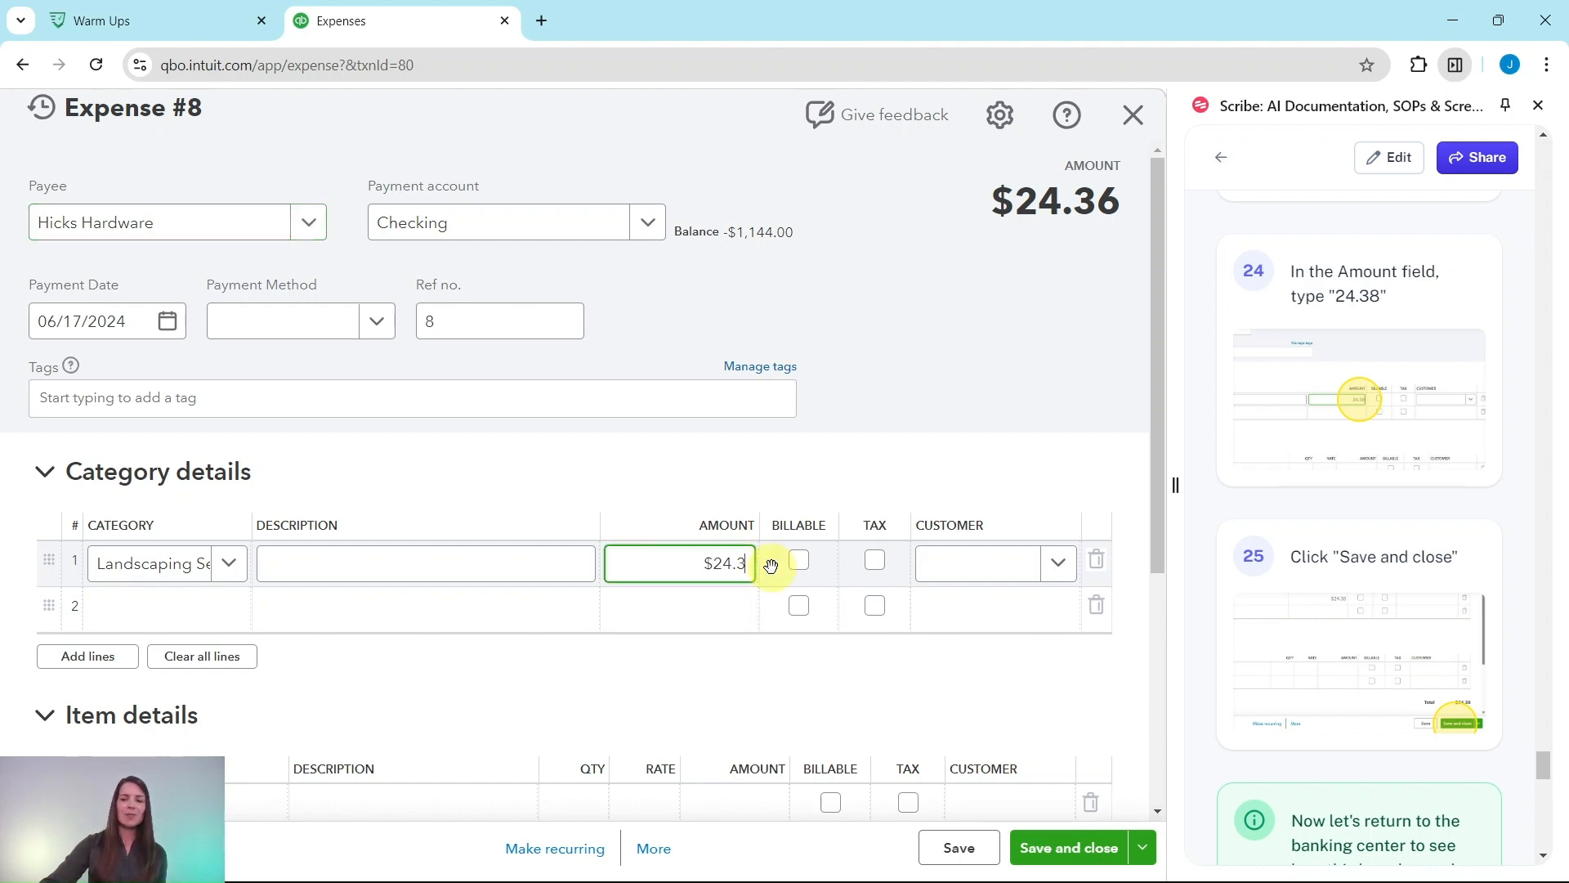
key("Tab")
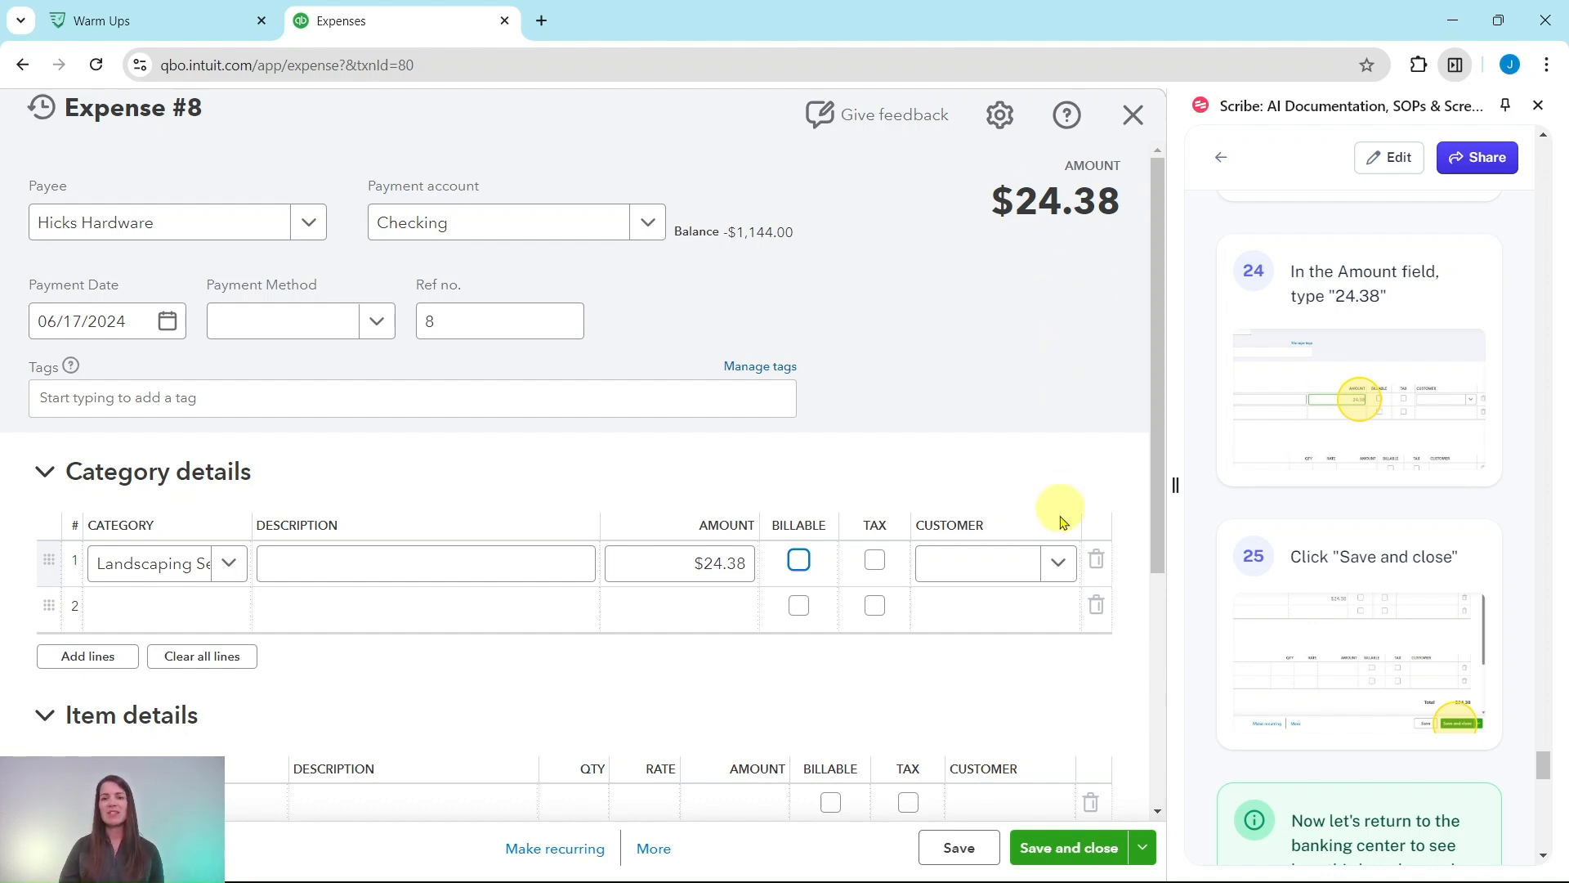
left_click(1070, 854)
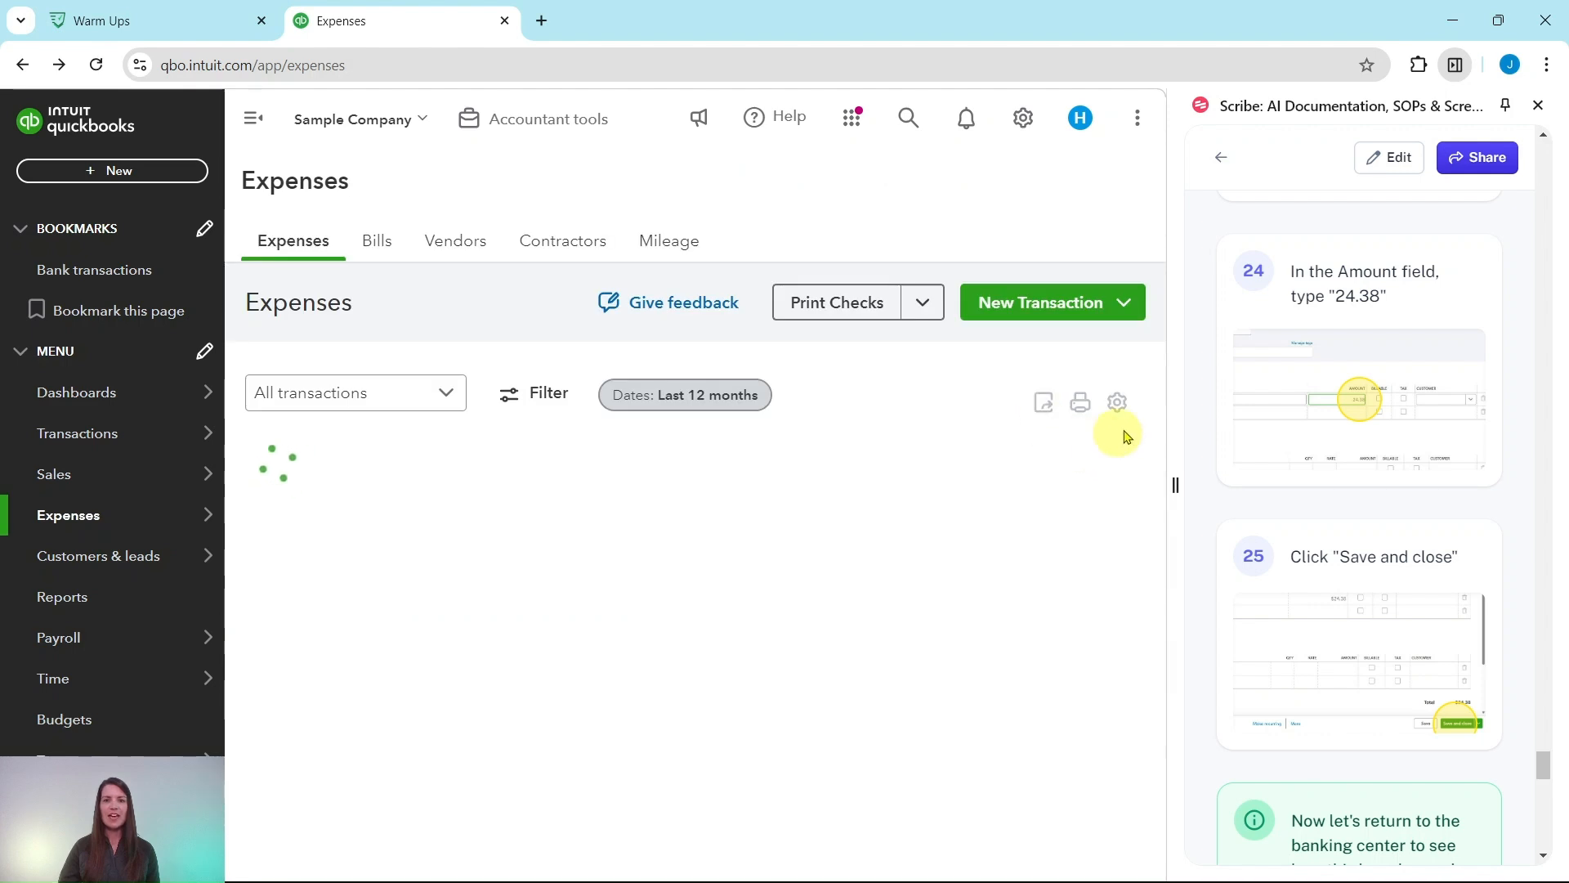
Step: Read the guide's next instructions and return to the bank transactions page
scroll(1373, 462, "down", 6)
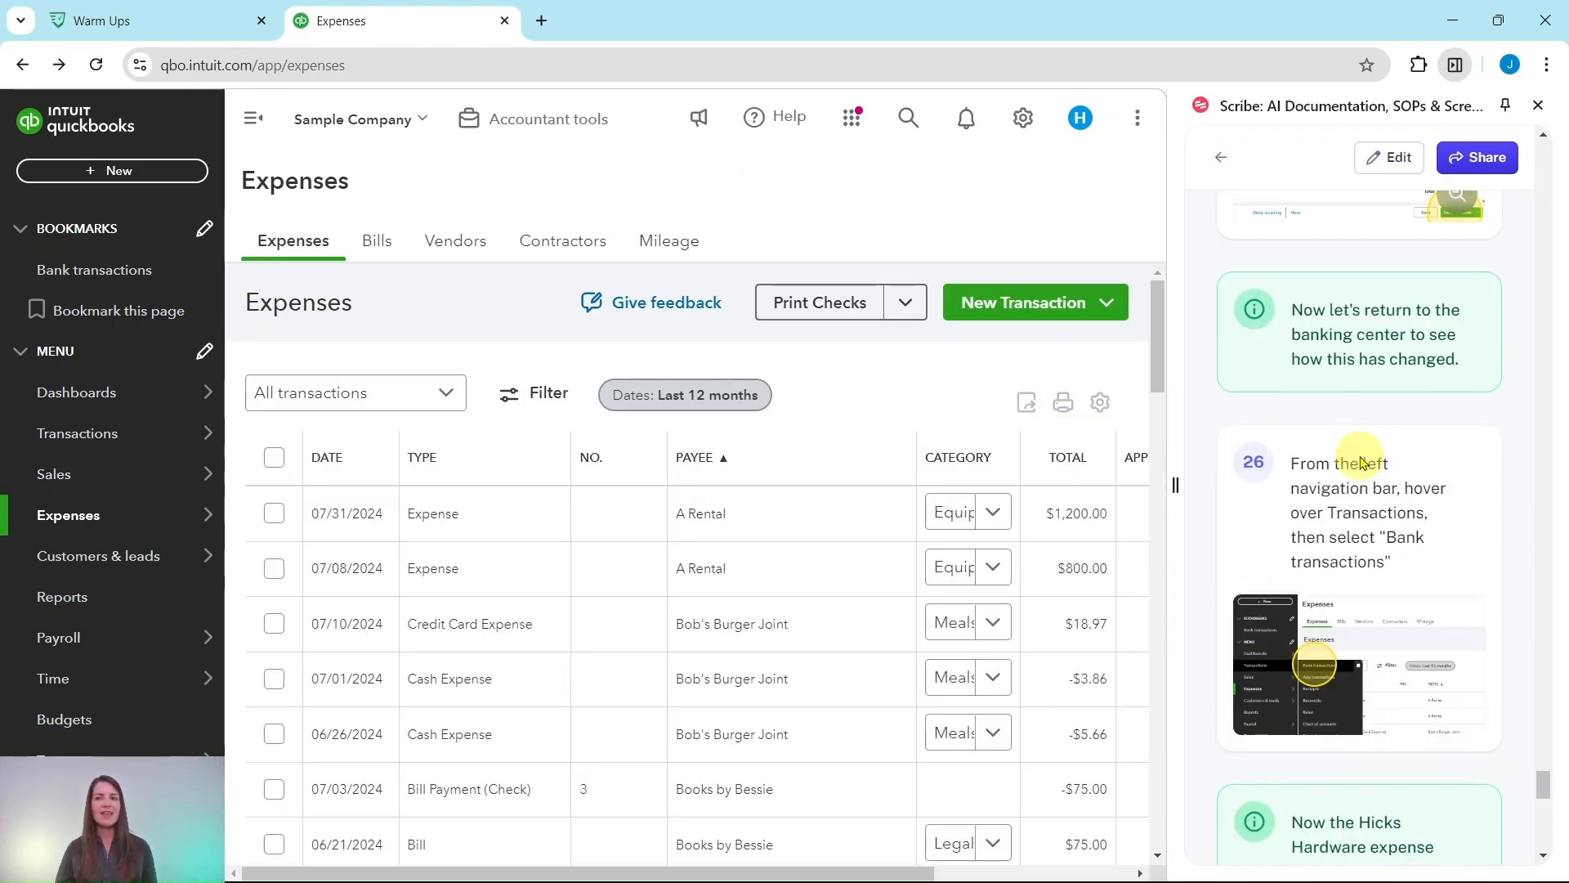
scroll(1377, 458, "down", 2)
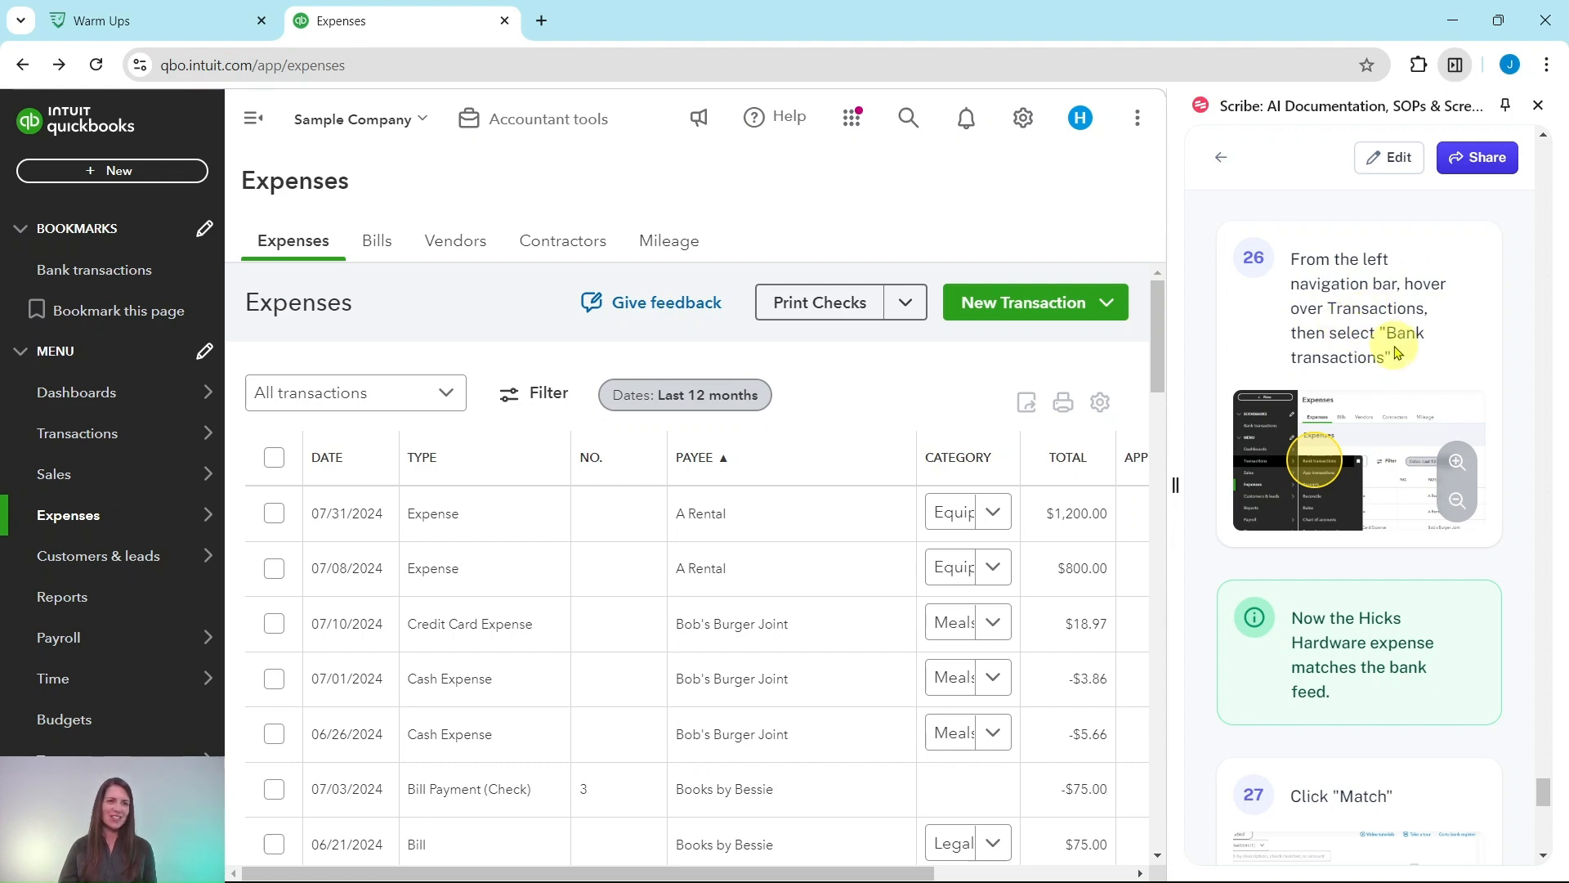
mouse_move(135, 434)
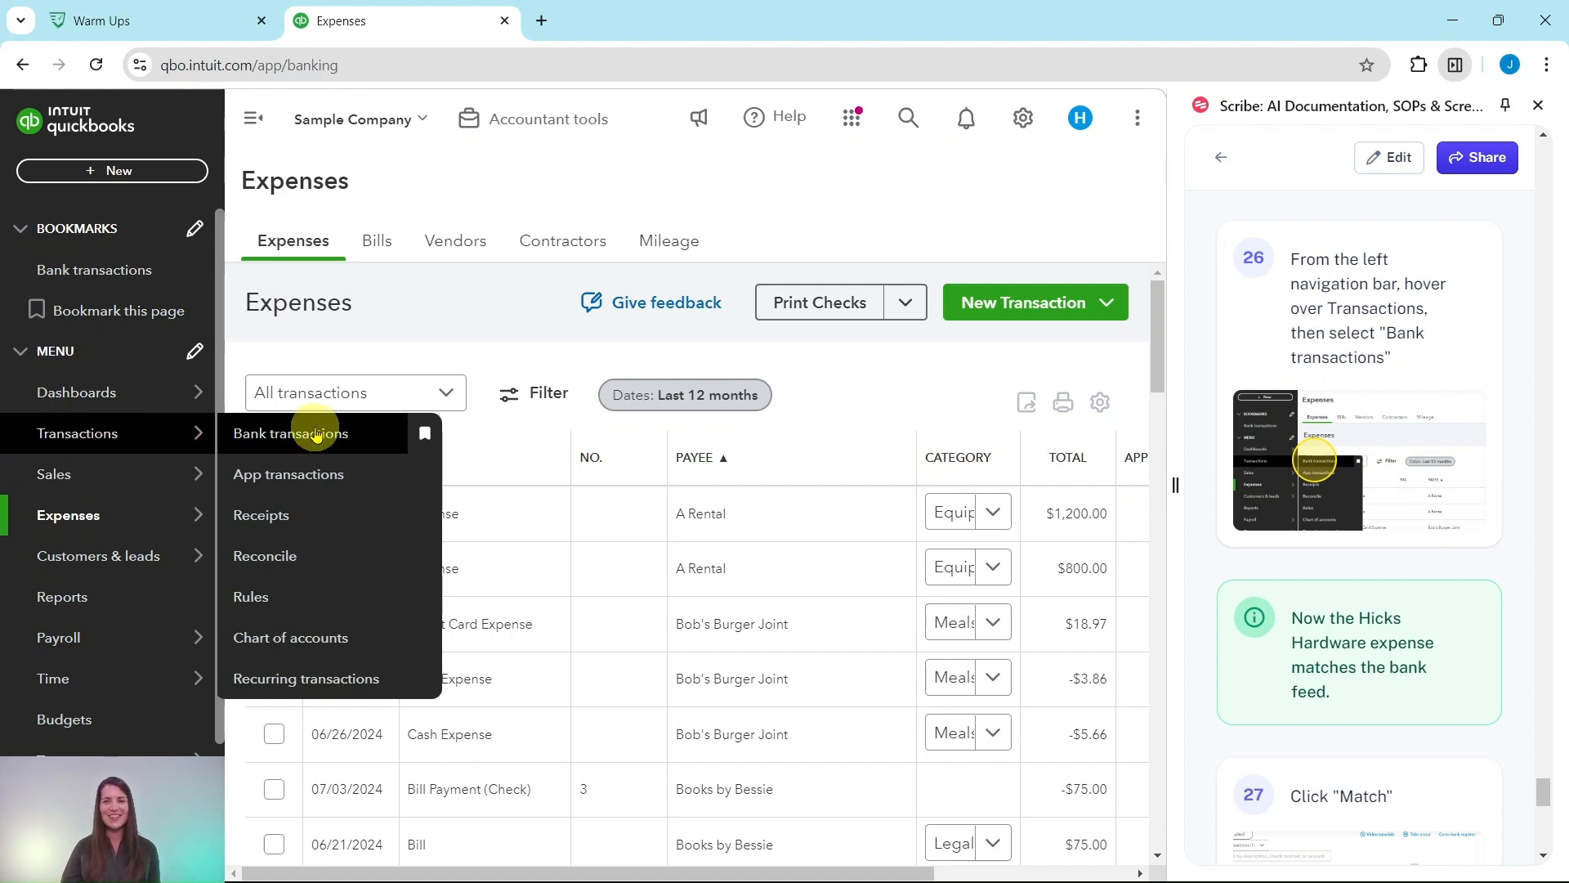
left_click(316, 434)
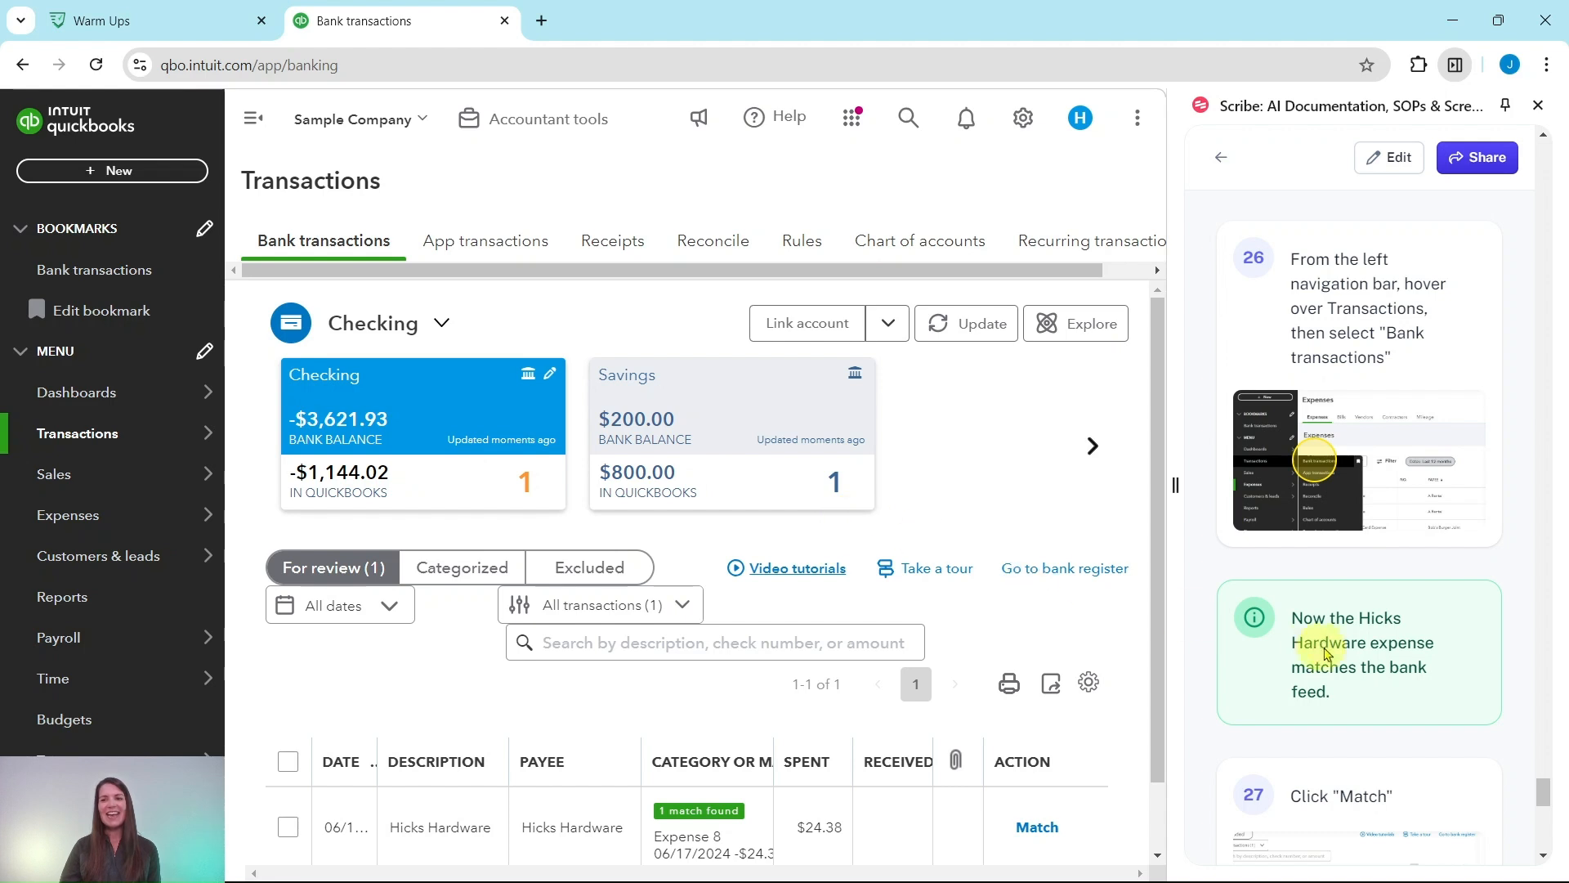
Step: Check the guide's matching instruction and match the $24.38 Hicks Hardware bank transaction to its suggested expense
scroll(1317, 652, "down", 4)
scroll(1366, 568, "up", 10)
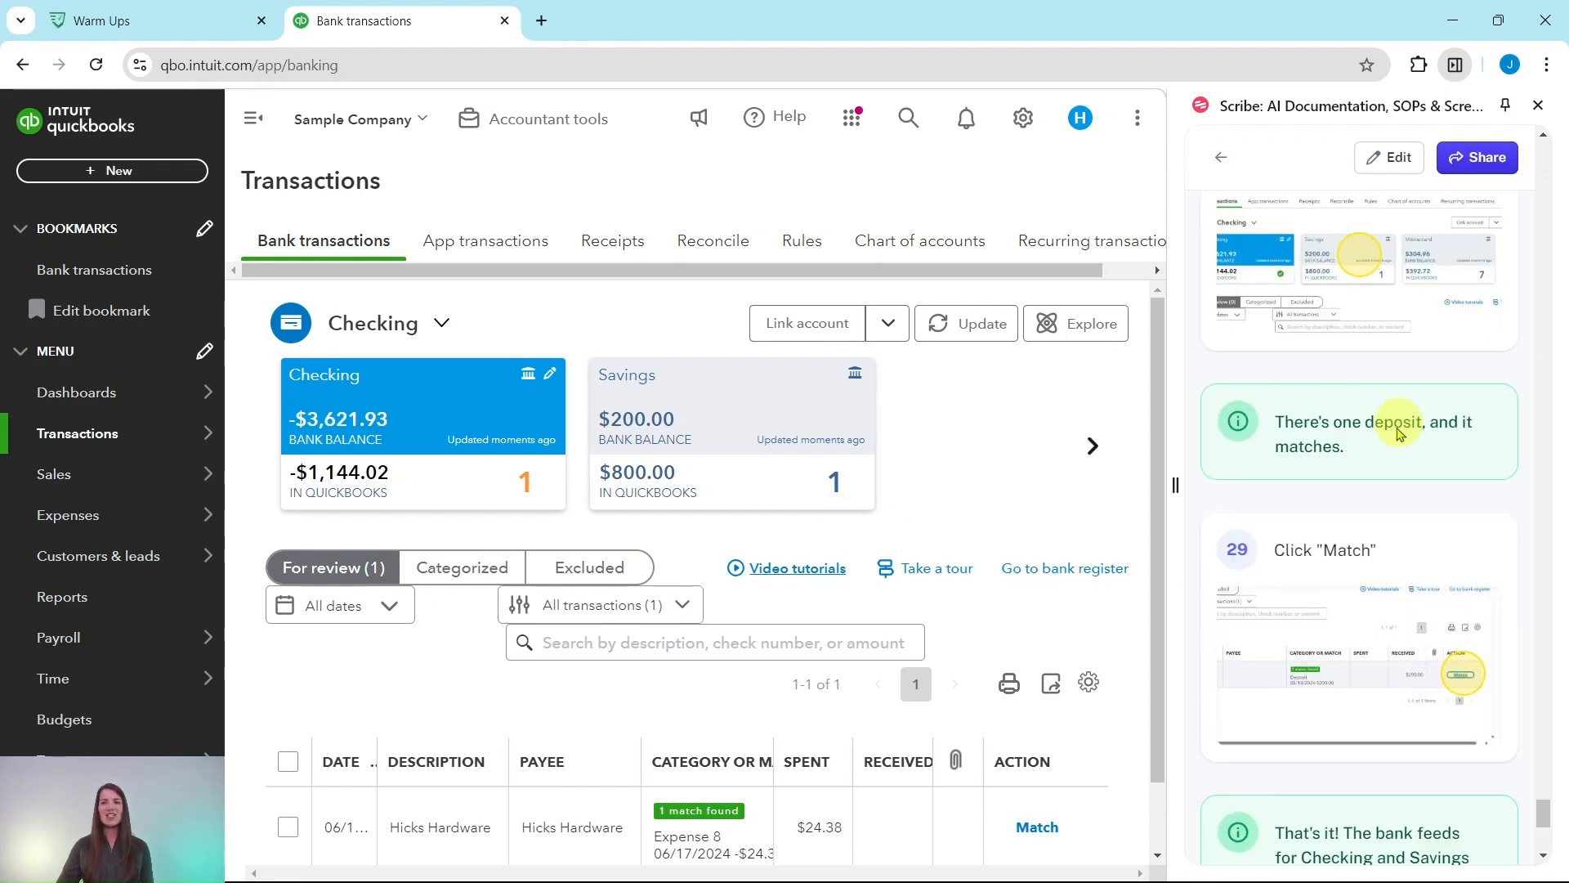
scroll(1387, 463, "up", 3)
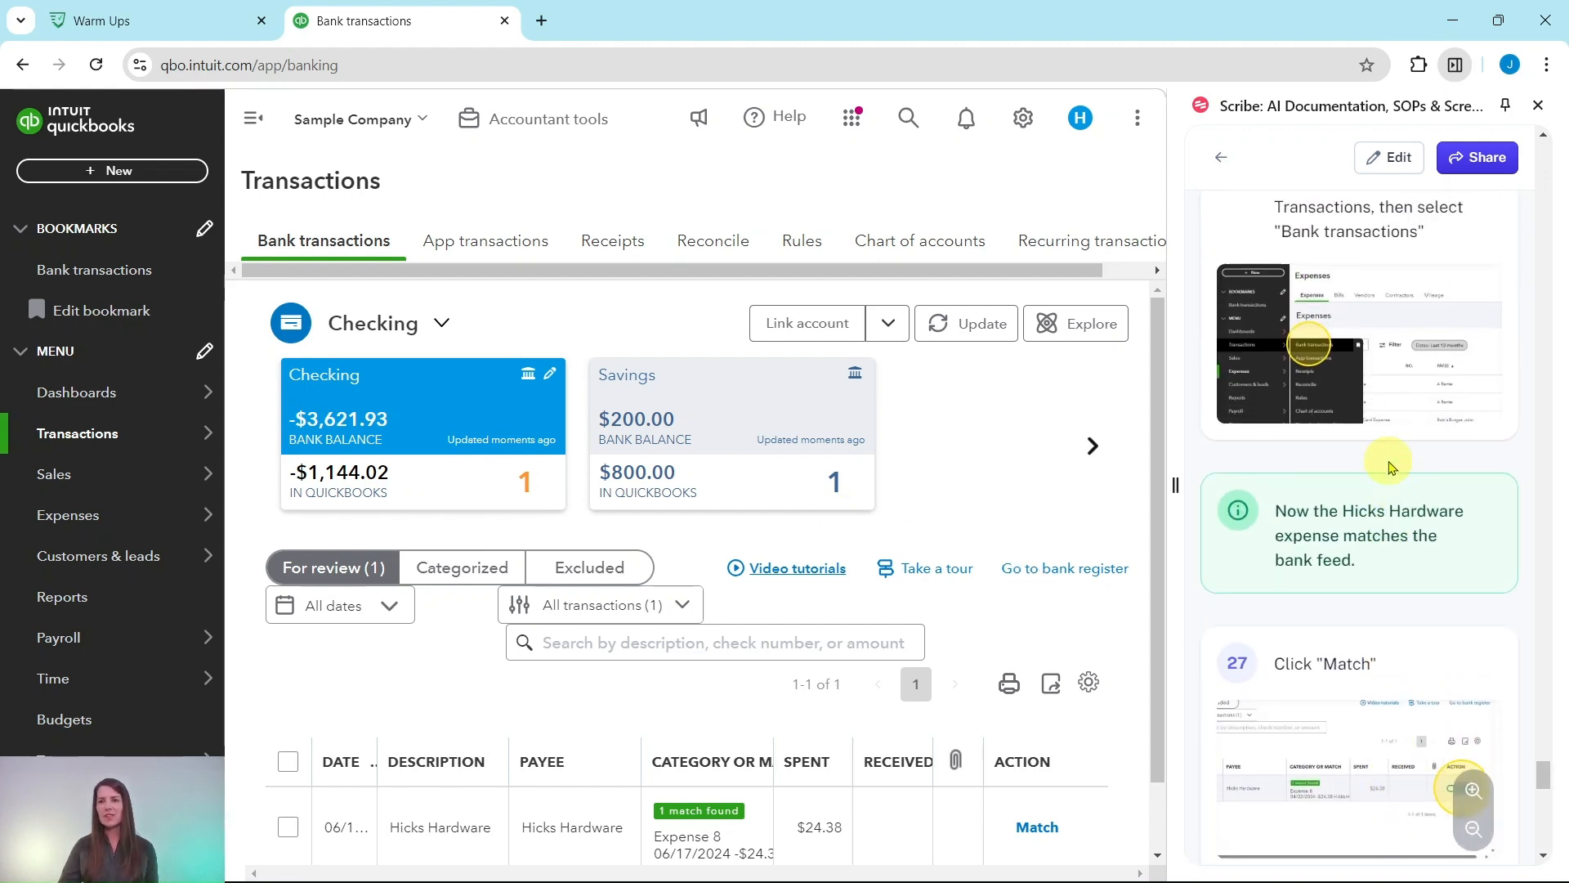
scroll(1373, 425, "down", 1)
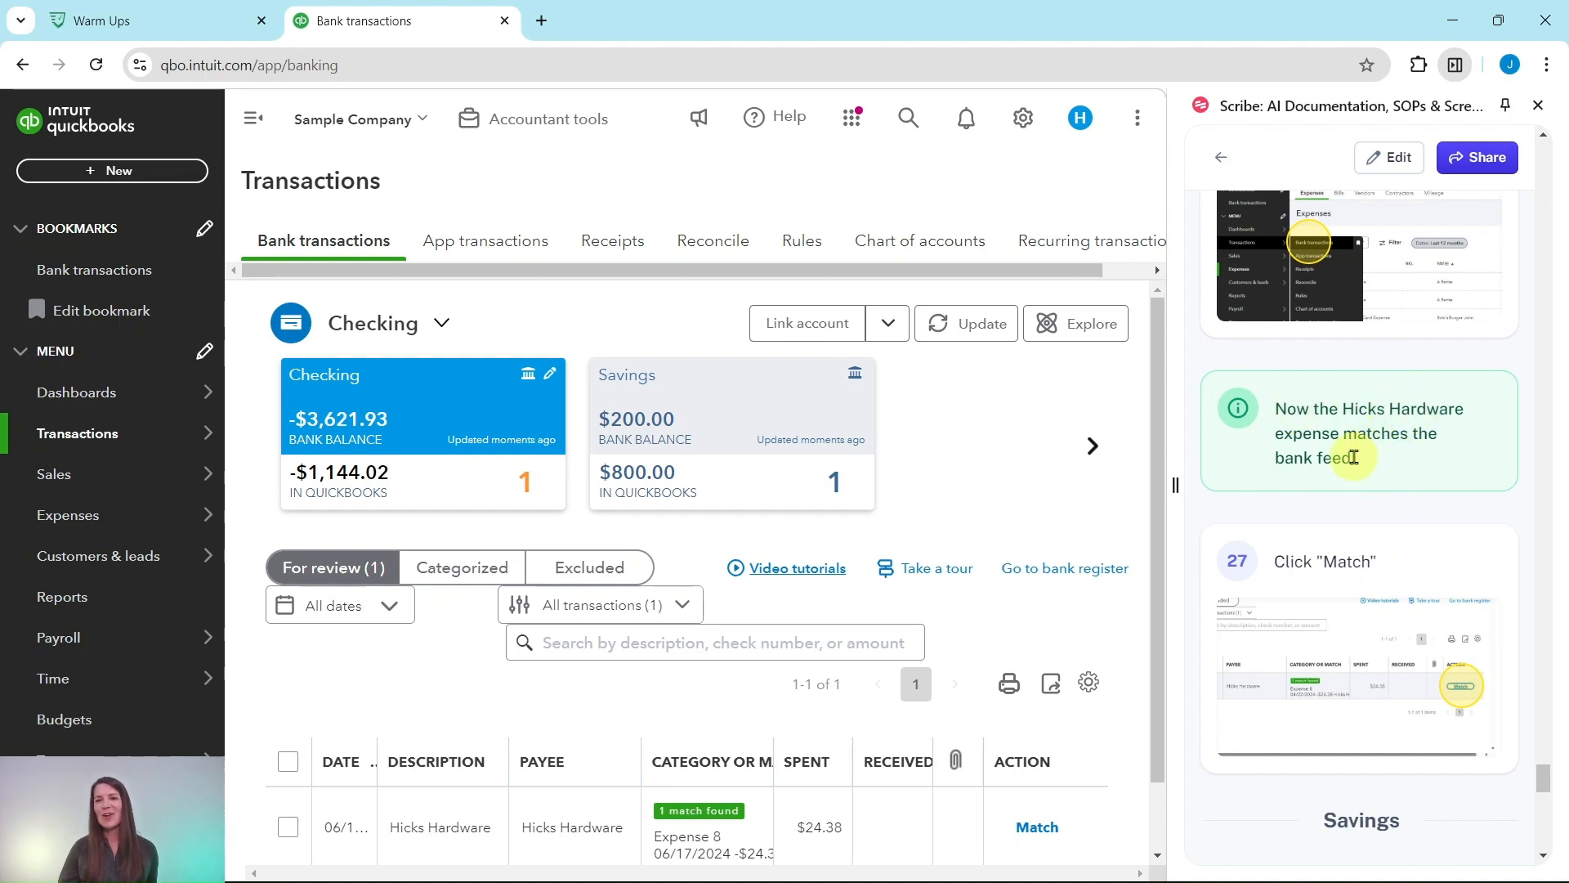
scroll(858, 572, "down", 1)
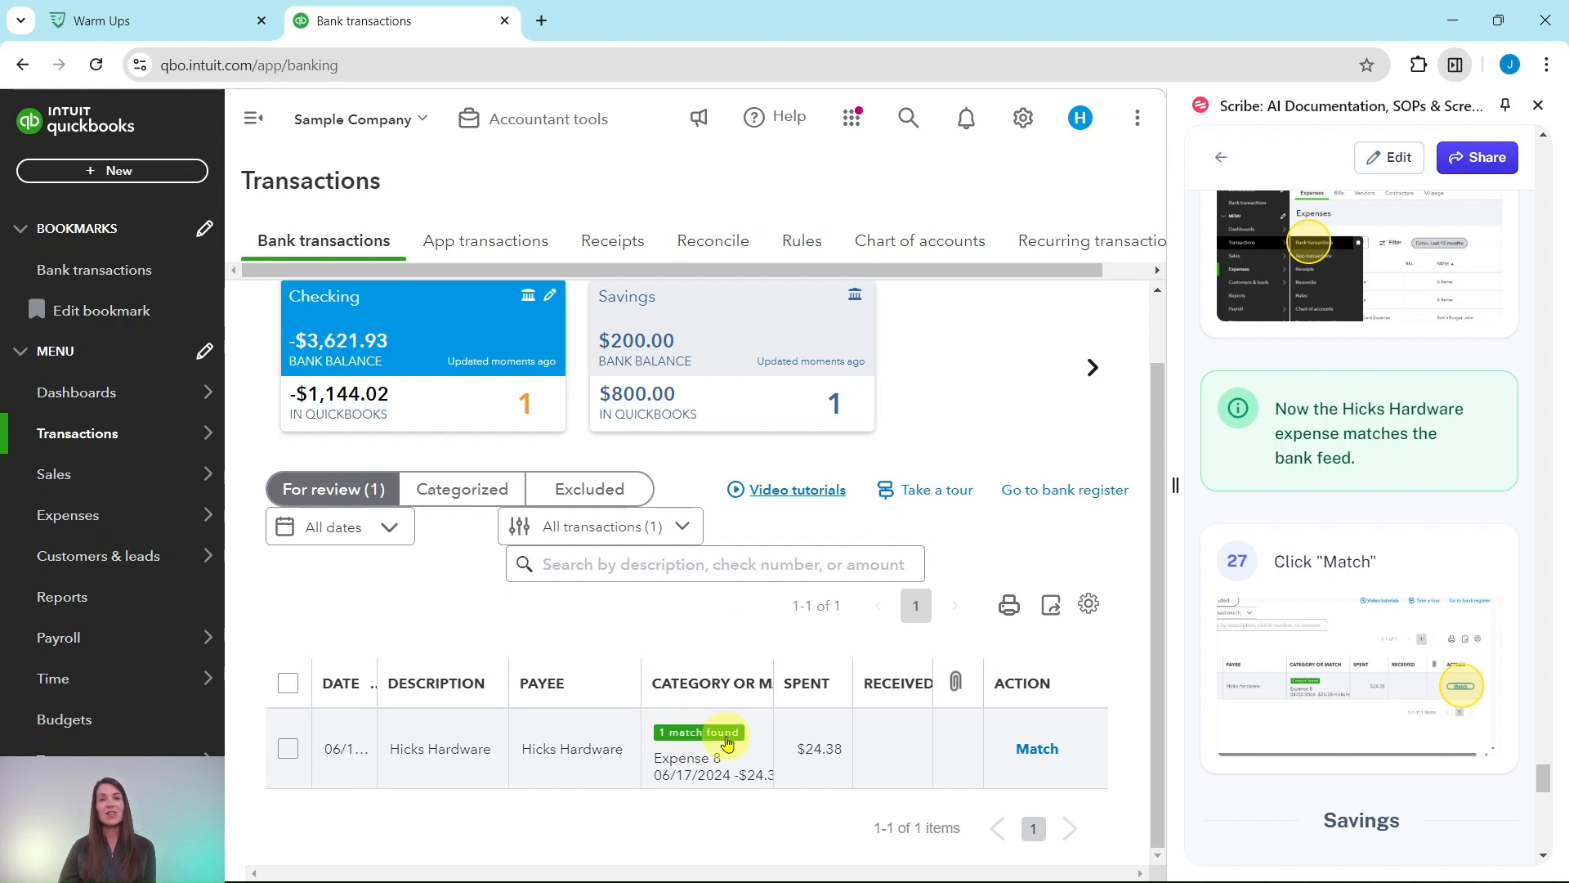
left_click(1044, 750)
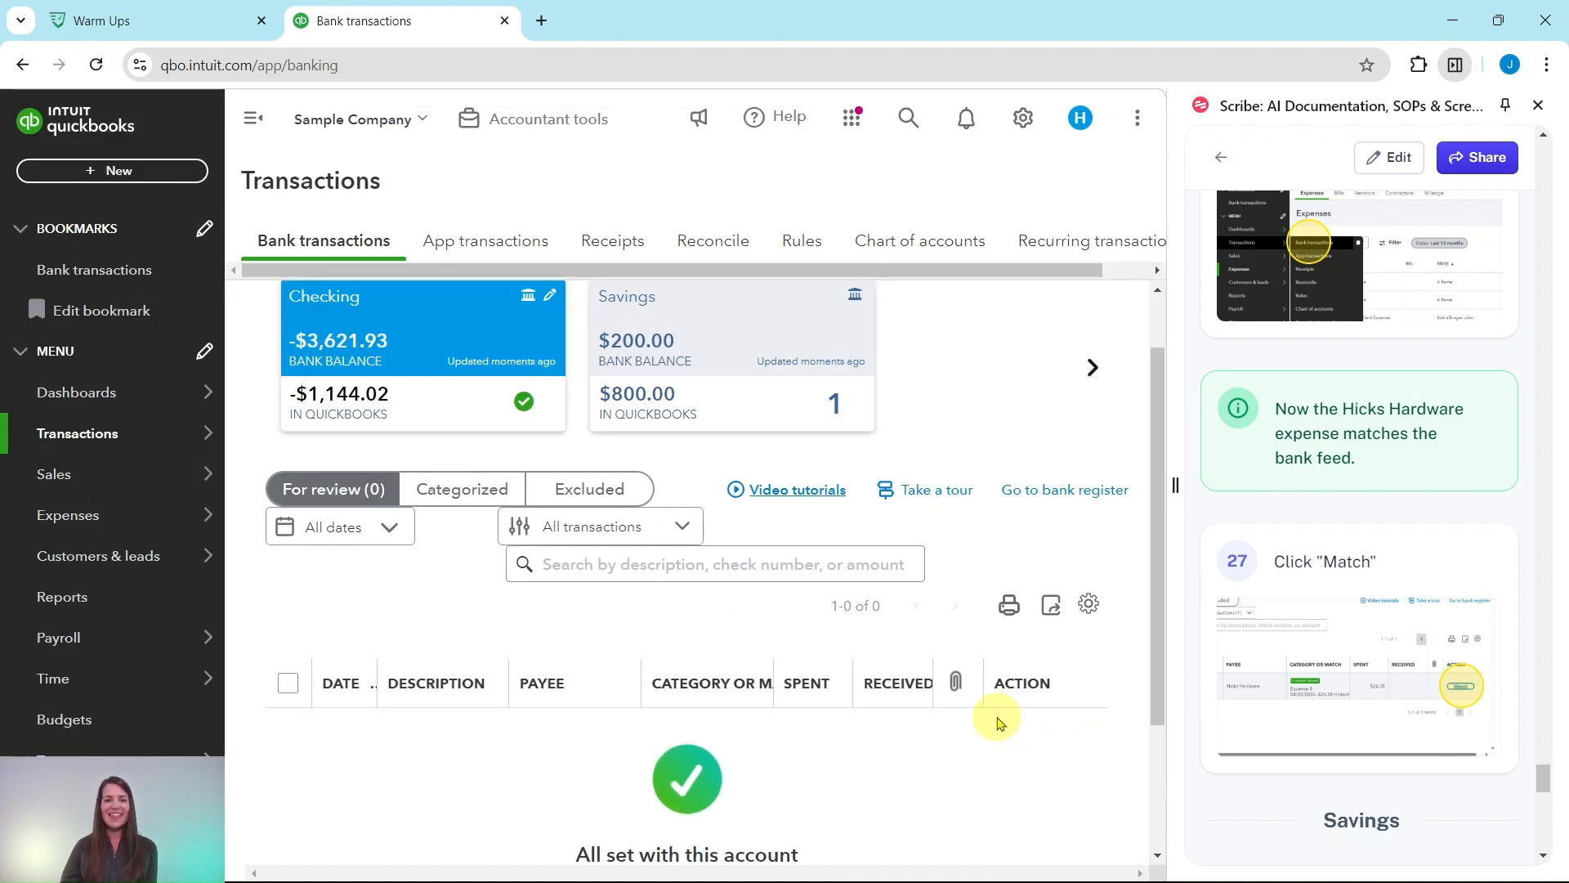
Step: Check the Checking feed for remaining items, read the guide's Savings instructions, and open the Savings account's bank feed
scroll(806, 752, "down", 2)
scroll(798, 587, "up", 3)
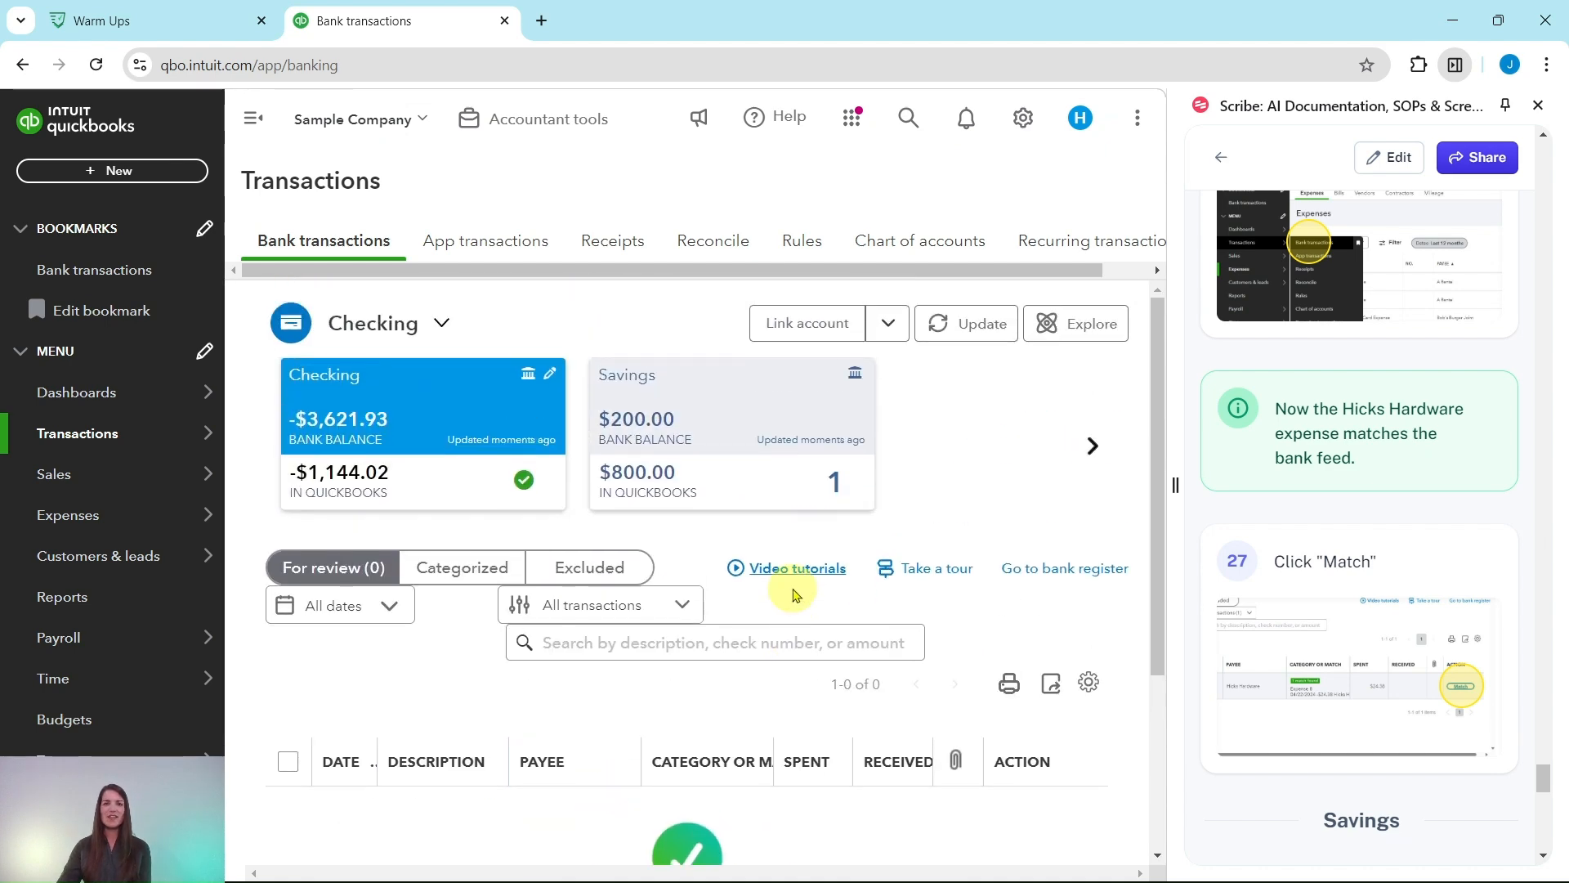
scroll(748, 625, "down", 3)
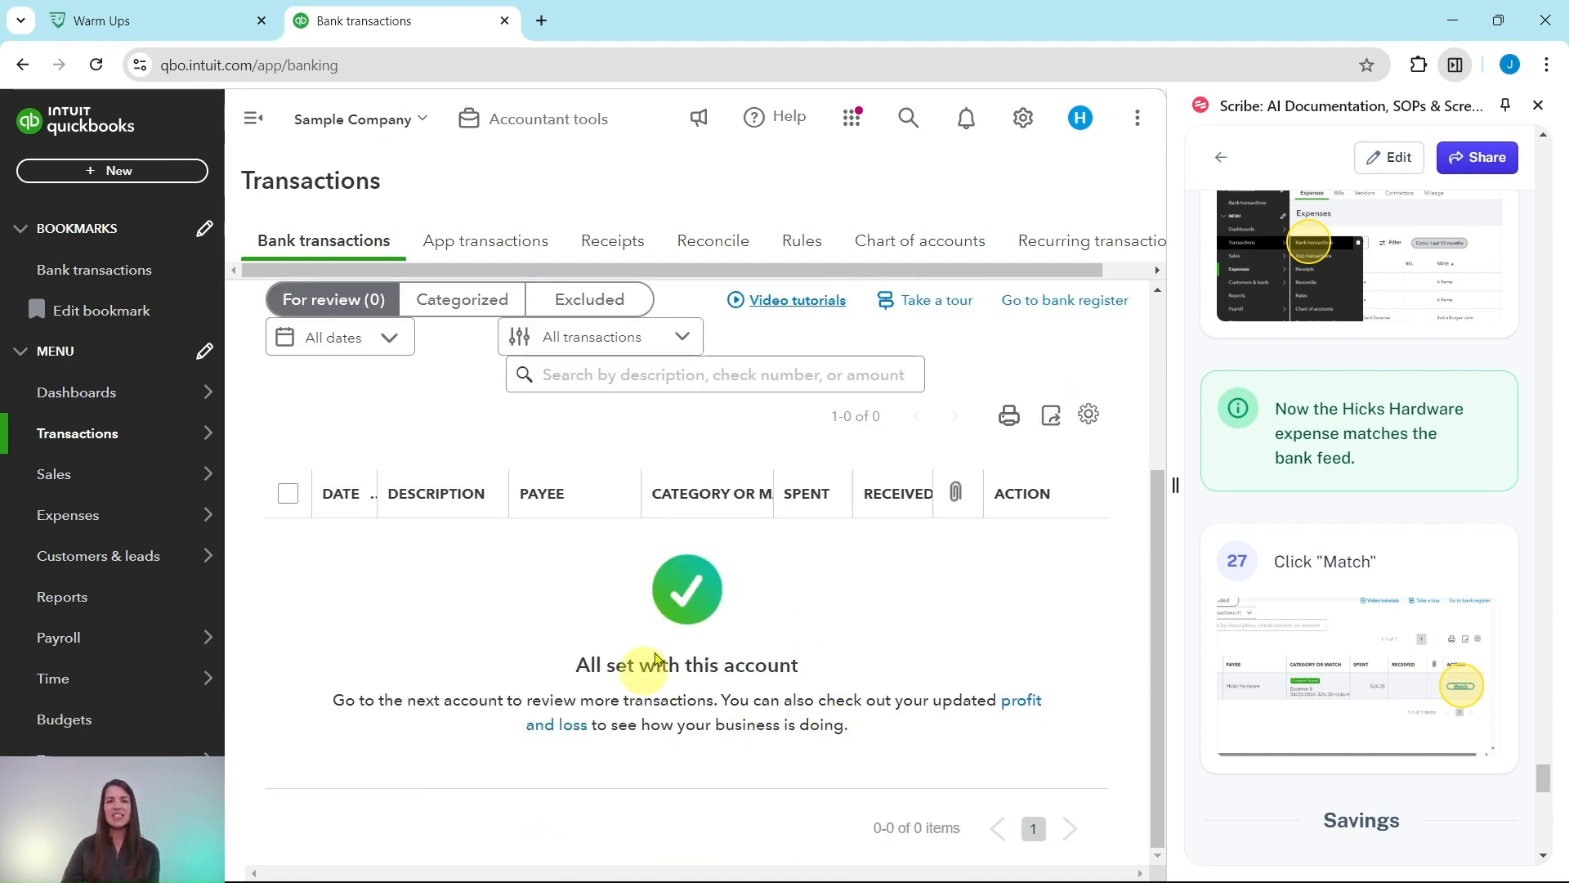
scroll(746, 606, "up", 3)
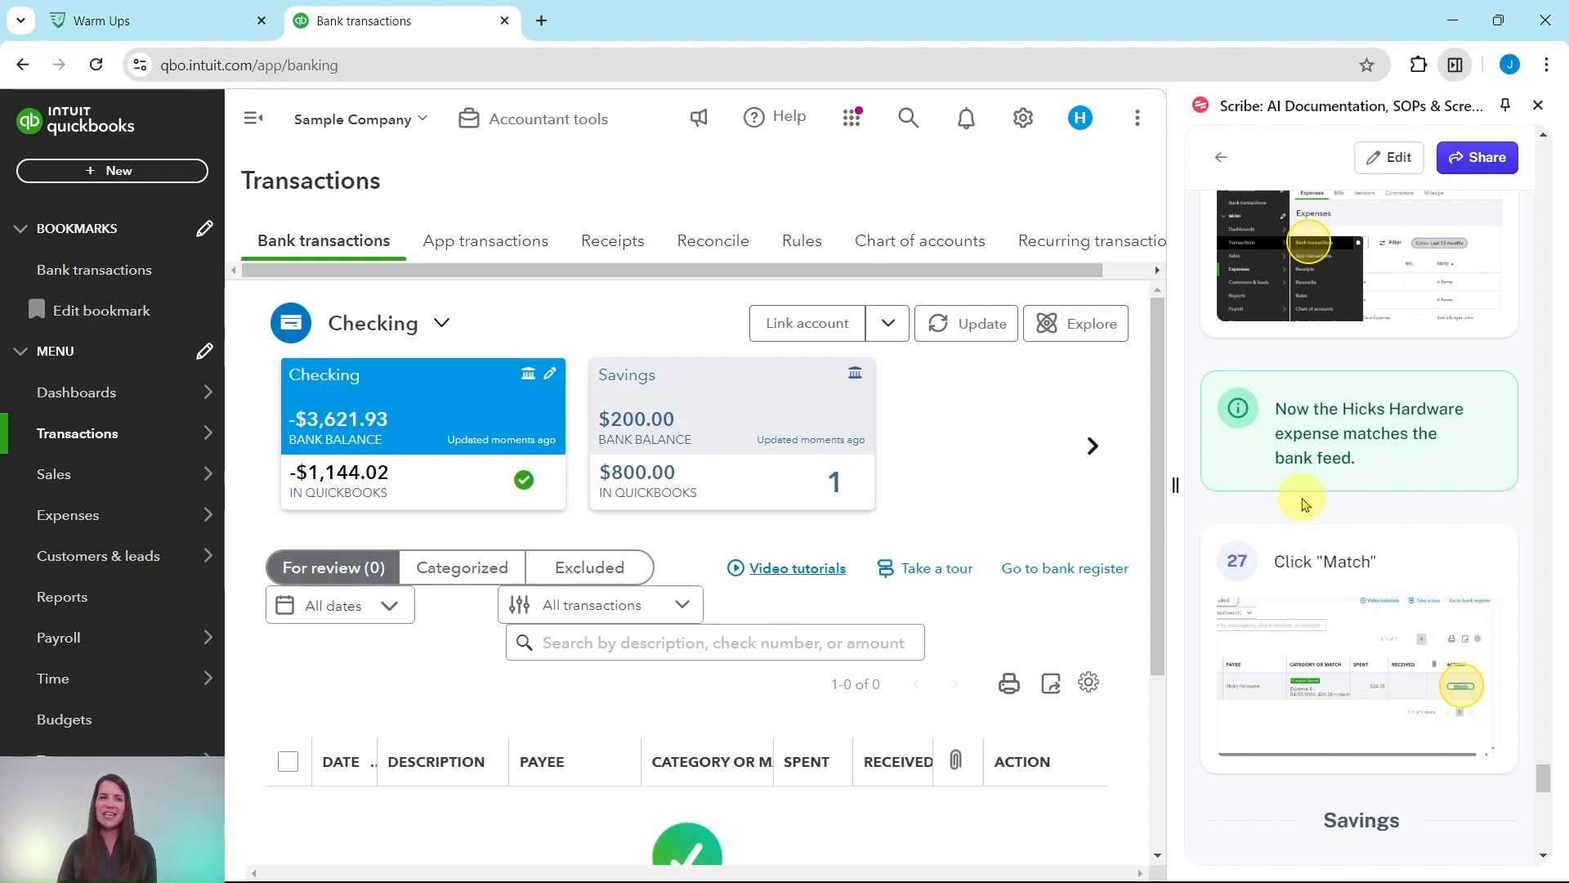
scroll(1304, 505, "down", 6)
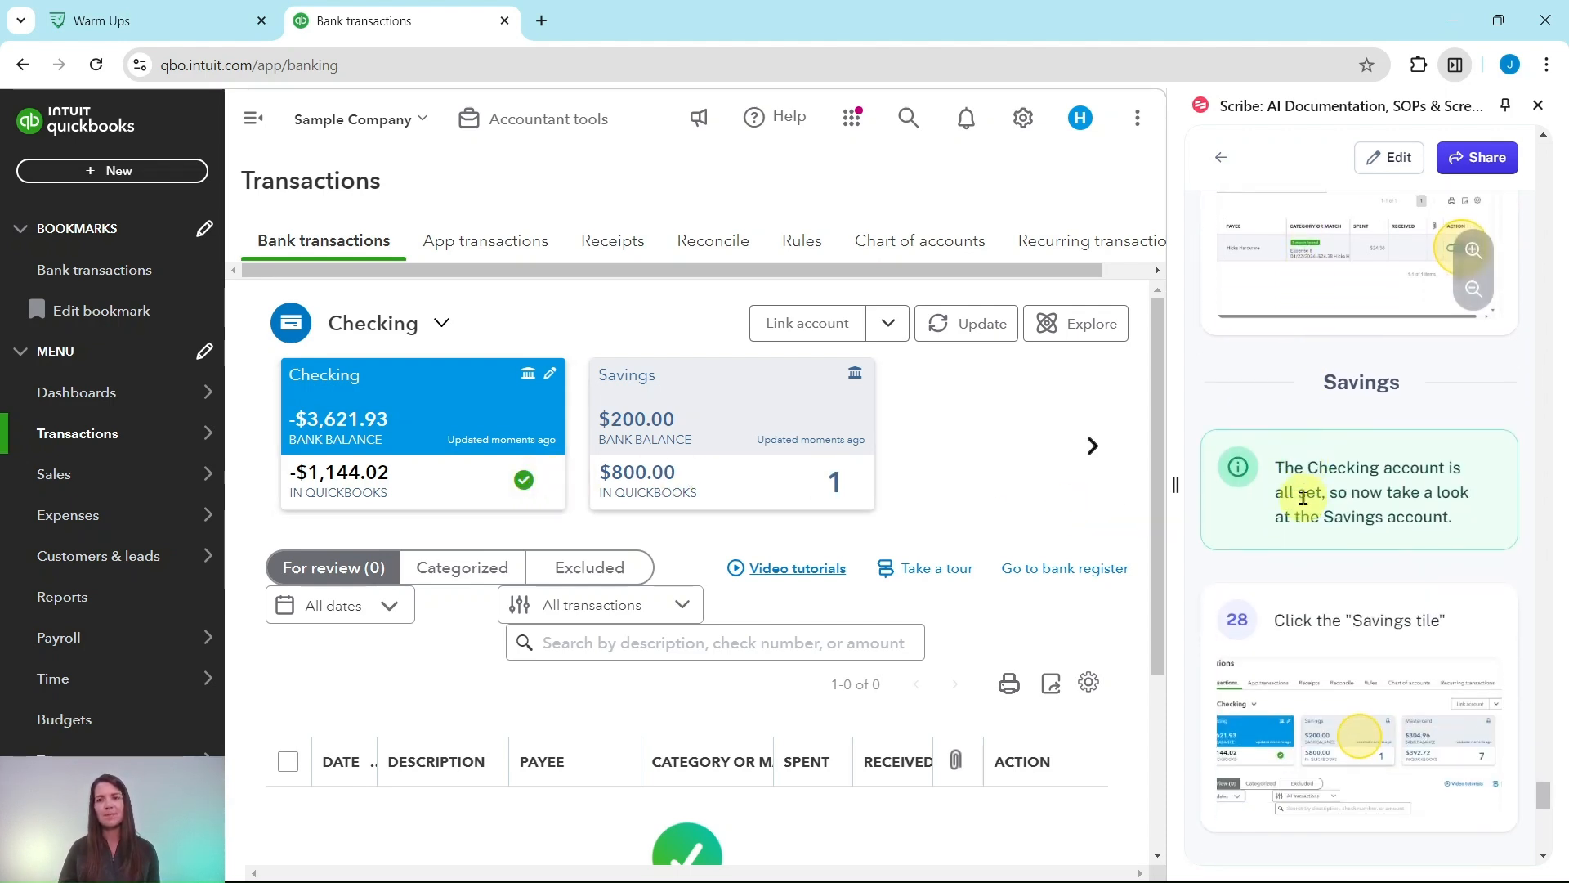
scroll(1324, 515, "down", 1)
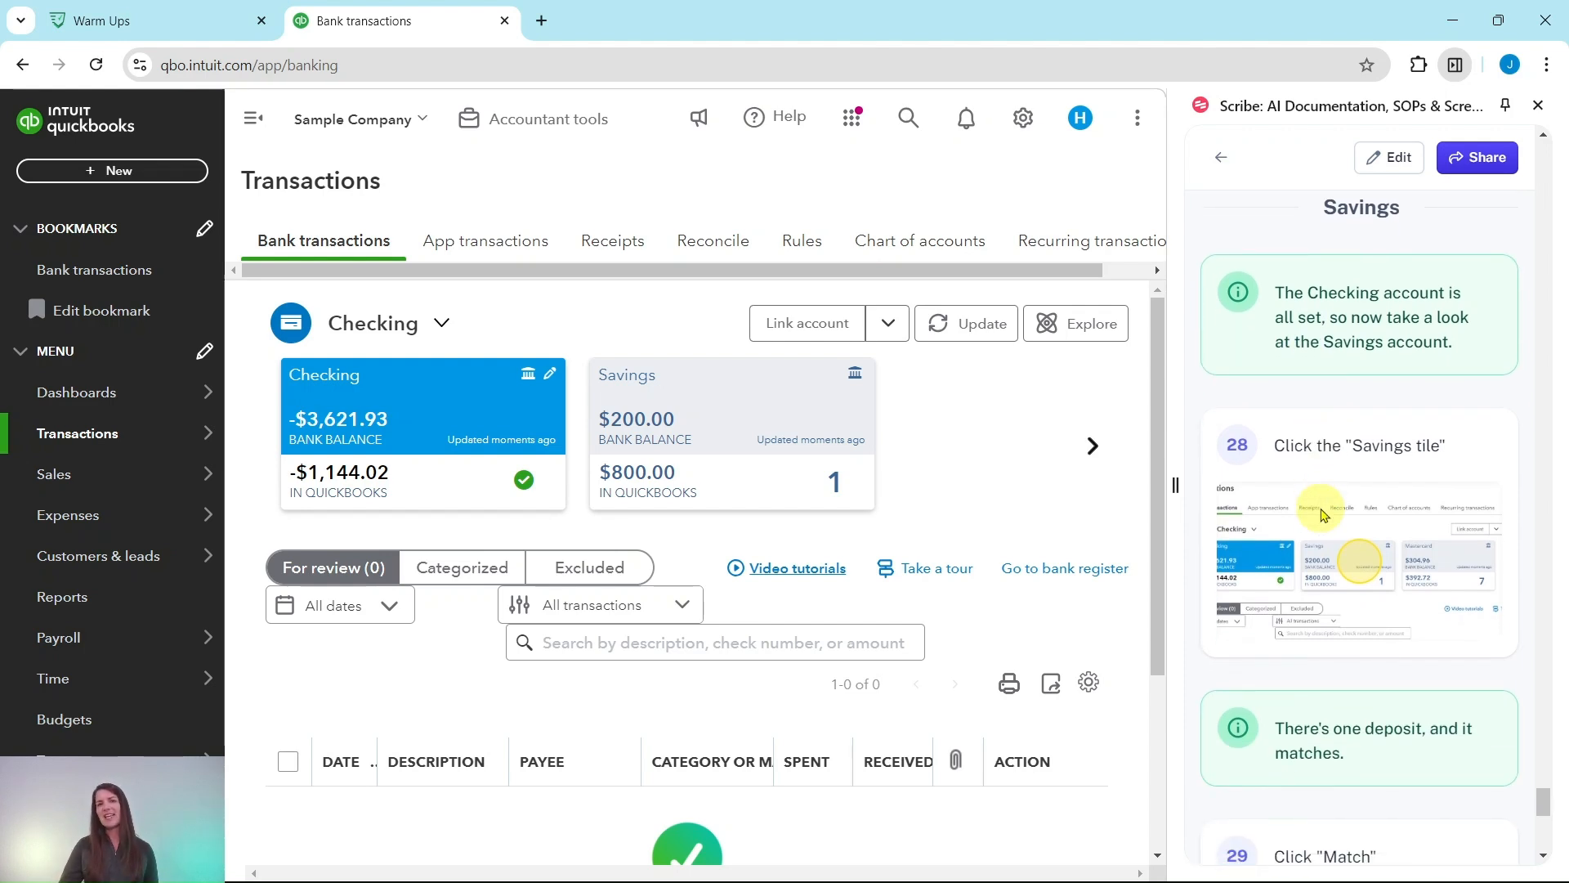
mouse_move(1326, 516)
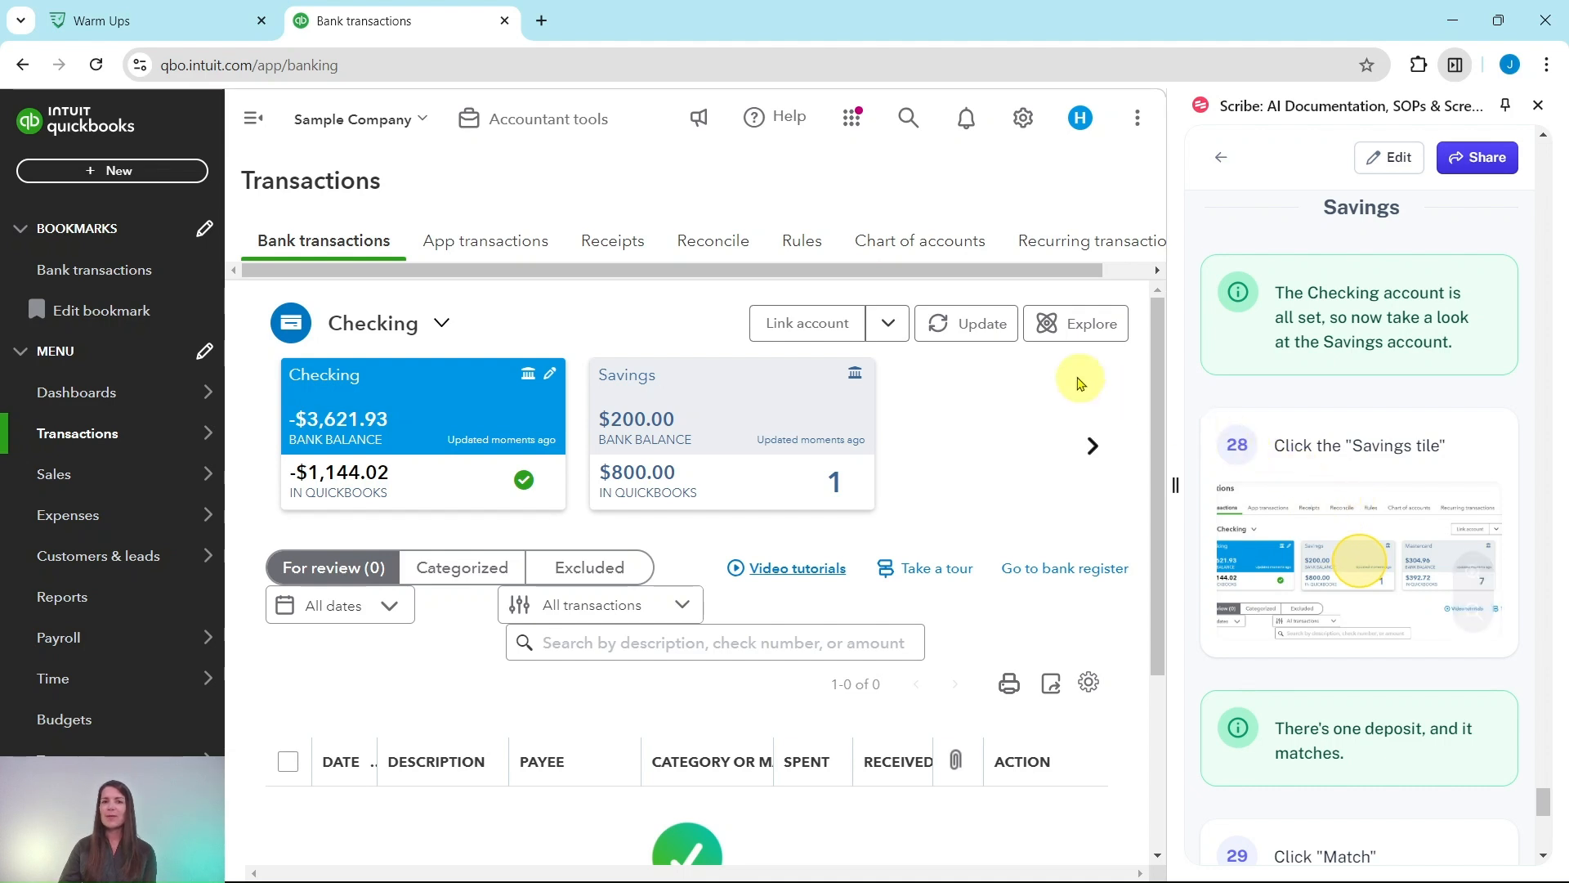
left_click(730, 400)
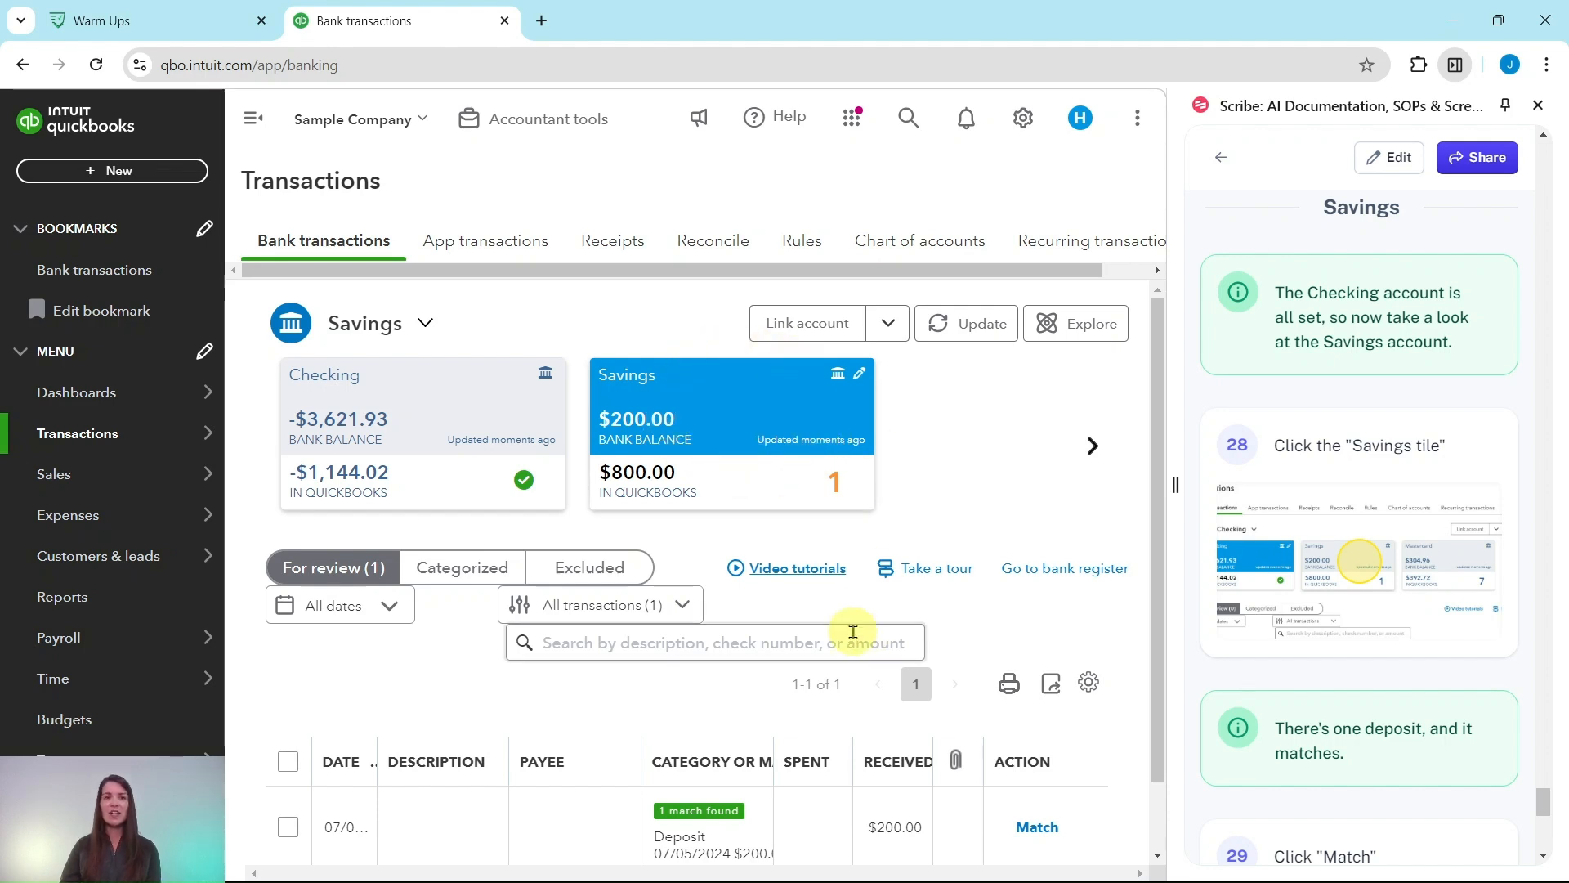
Step: Check the guide's matching instruction and match the $200.00 Savings bank transaction to its suggested 07/05/2024 deposit
scroll(854, 621, "down", 1)
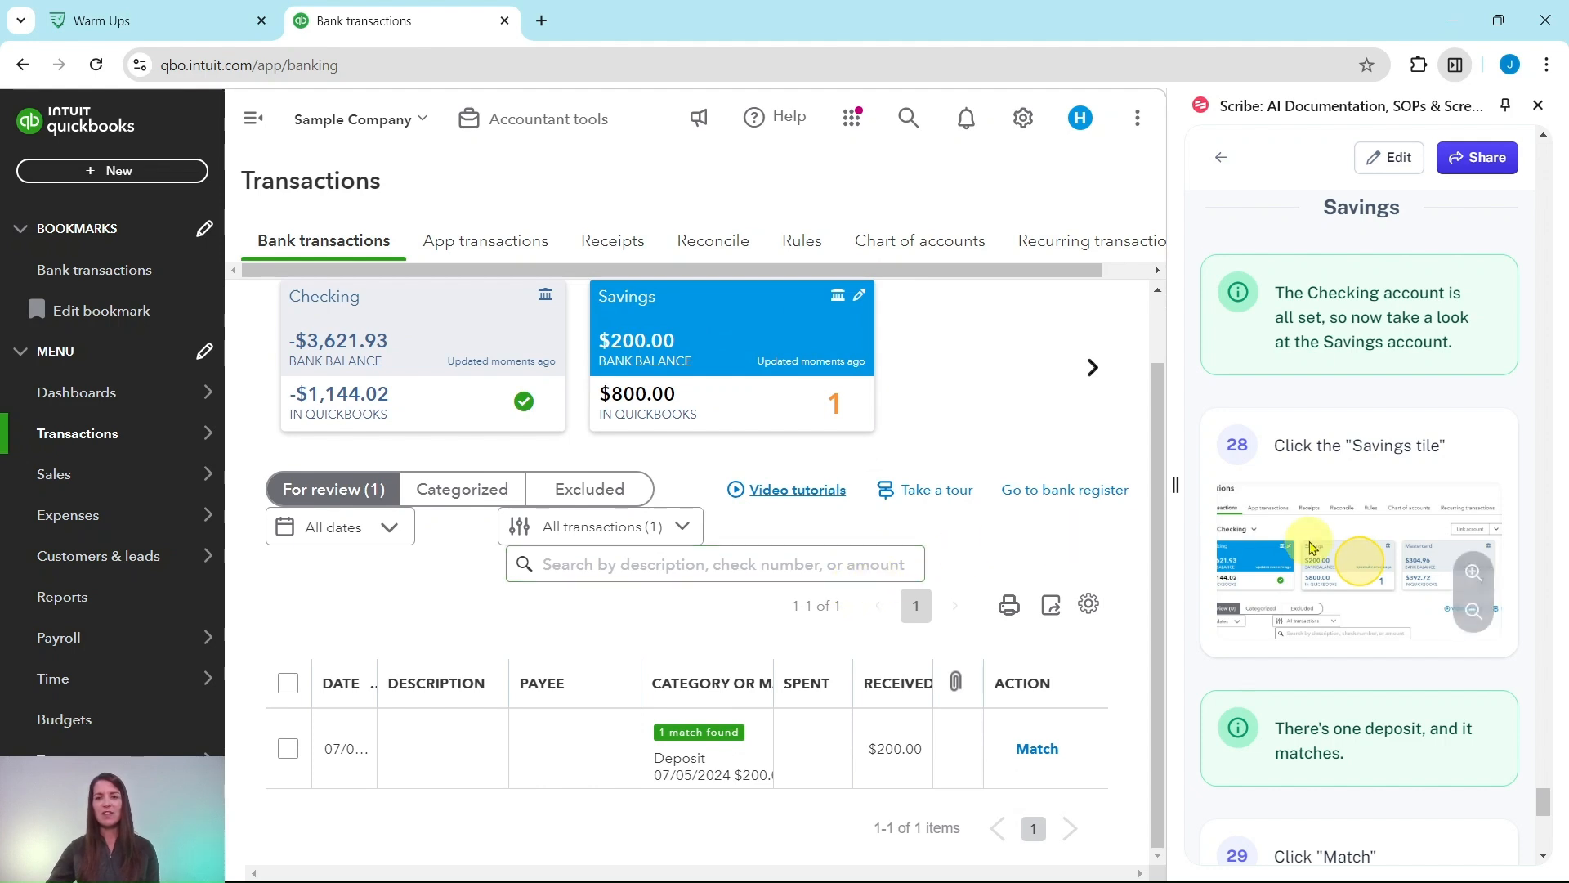
scroll(1366, 566, "down", 6)
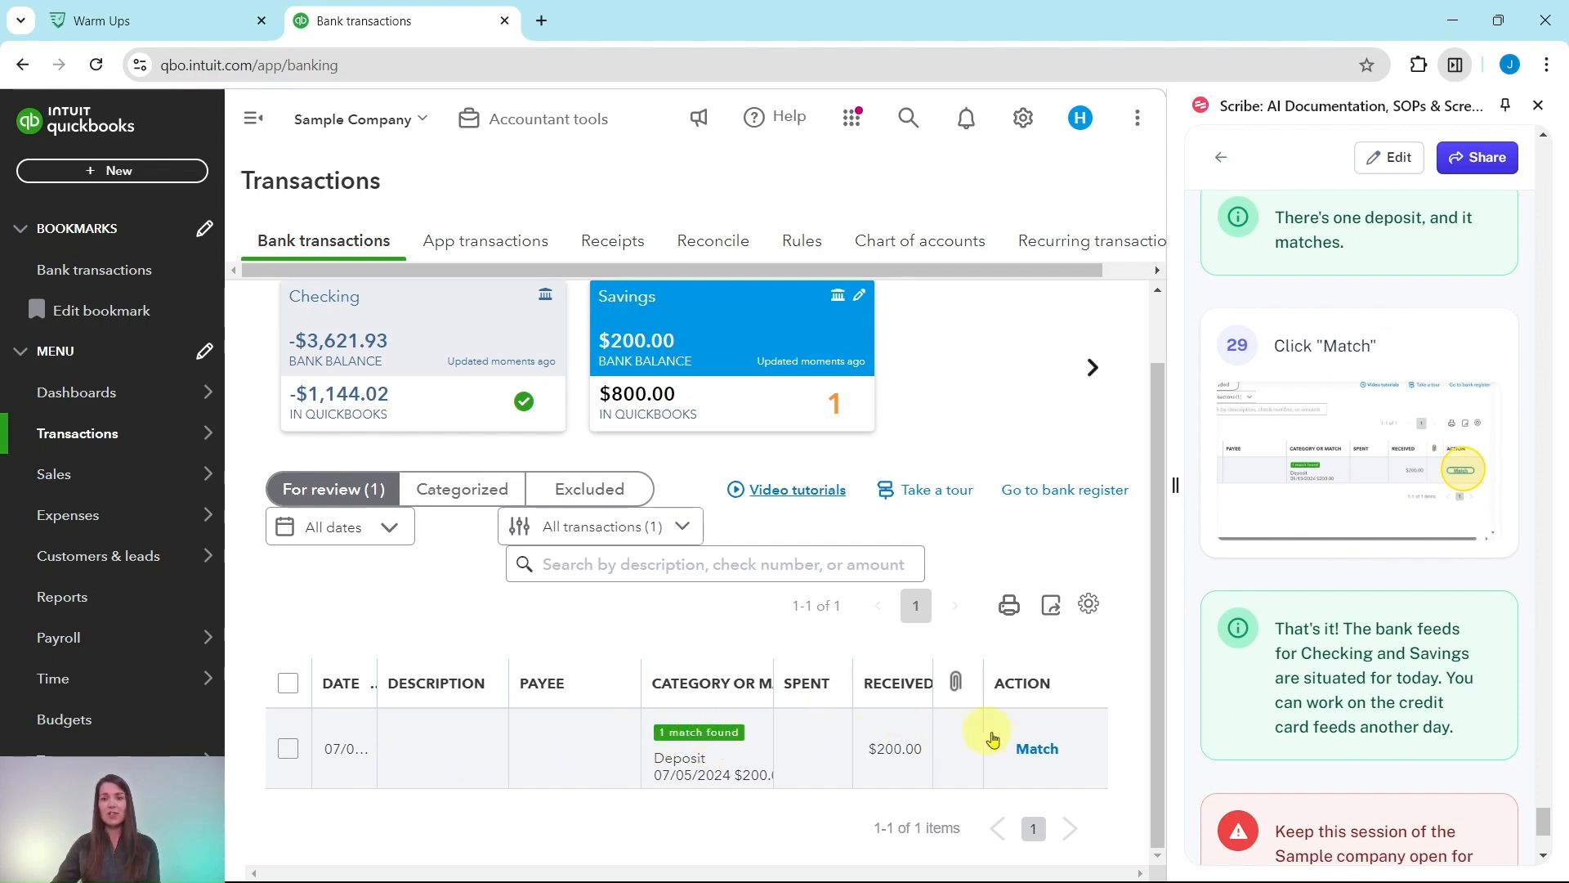
left_click(1038, 749)
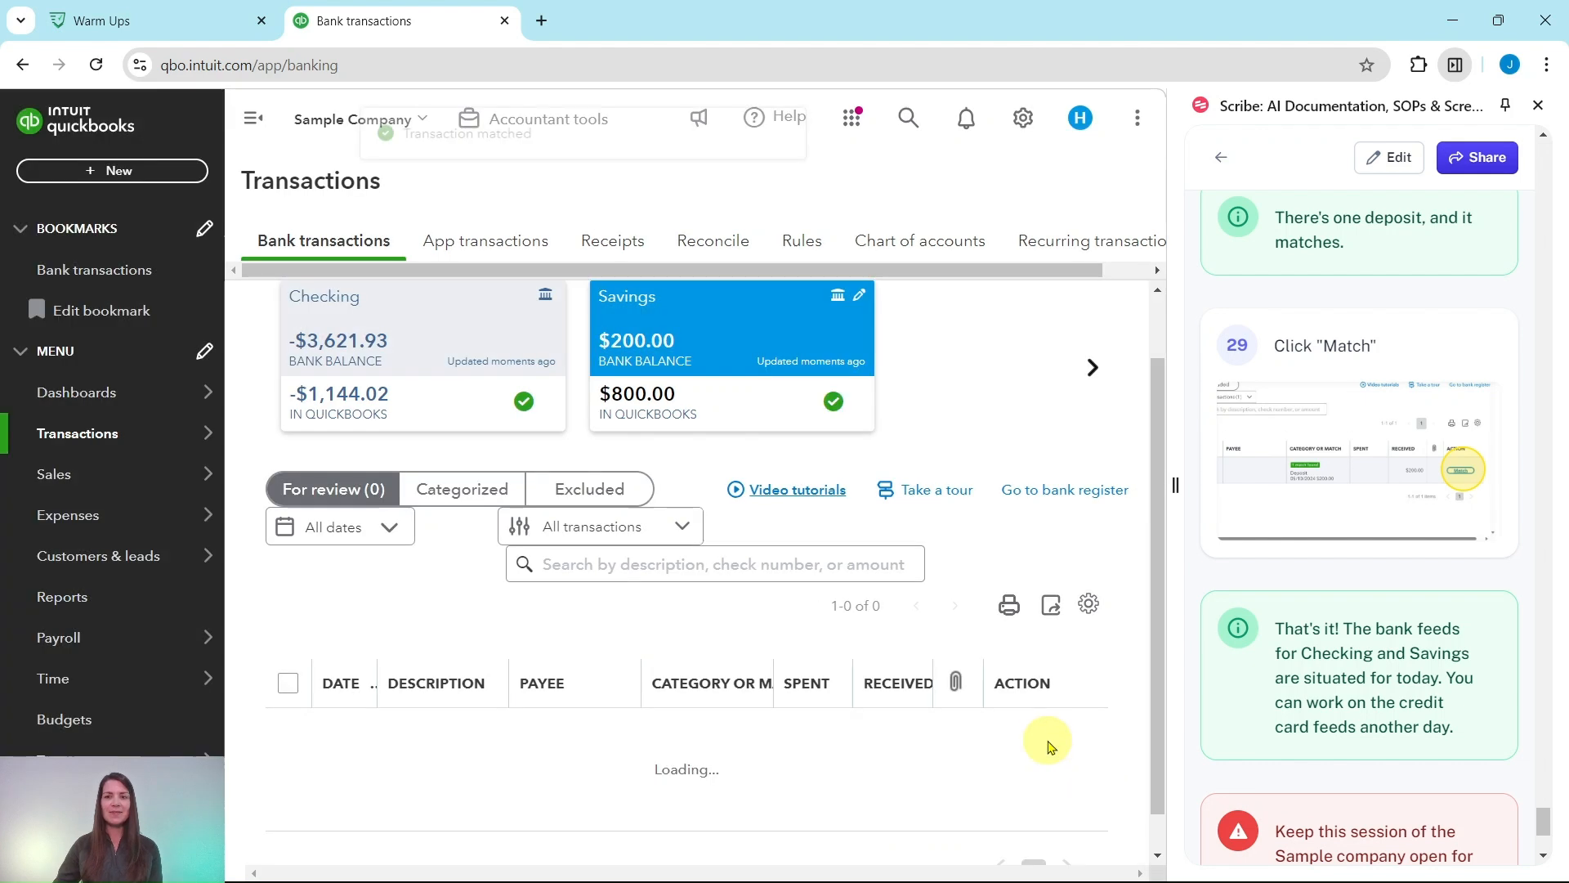
Step: Read the guide's closing notes and look at the Mastercard account among the bank feed accounts, returning to the first accounts
scroll(1300, 666, "down", 1)
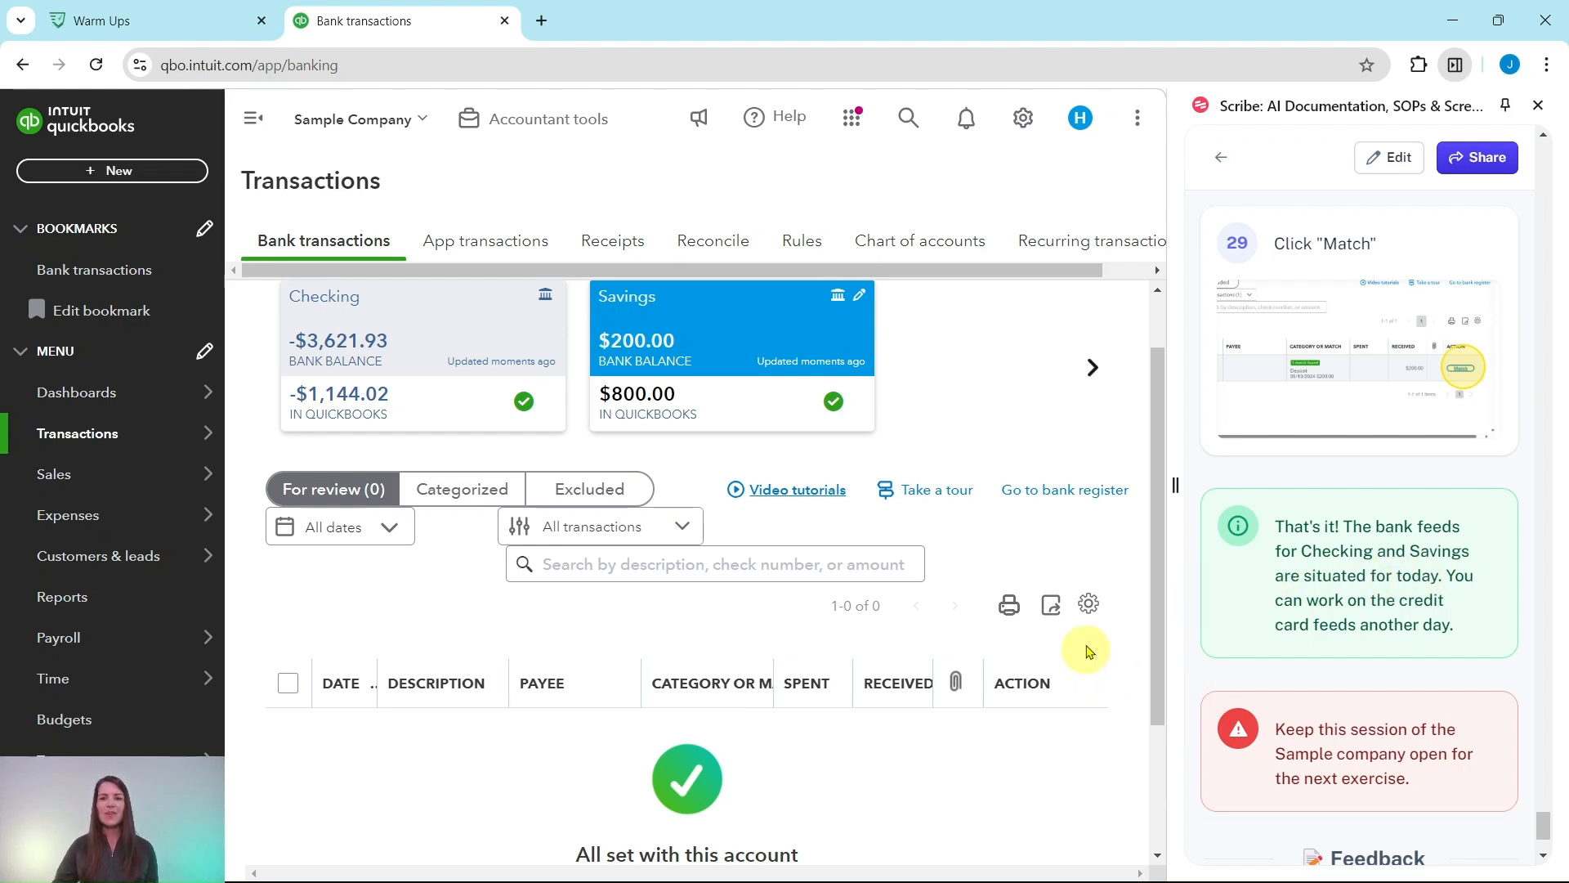
scroll(716, 395, "up", 1)
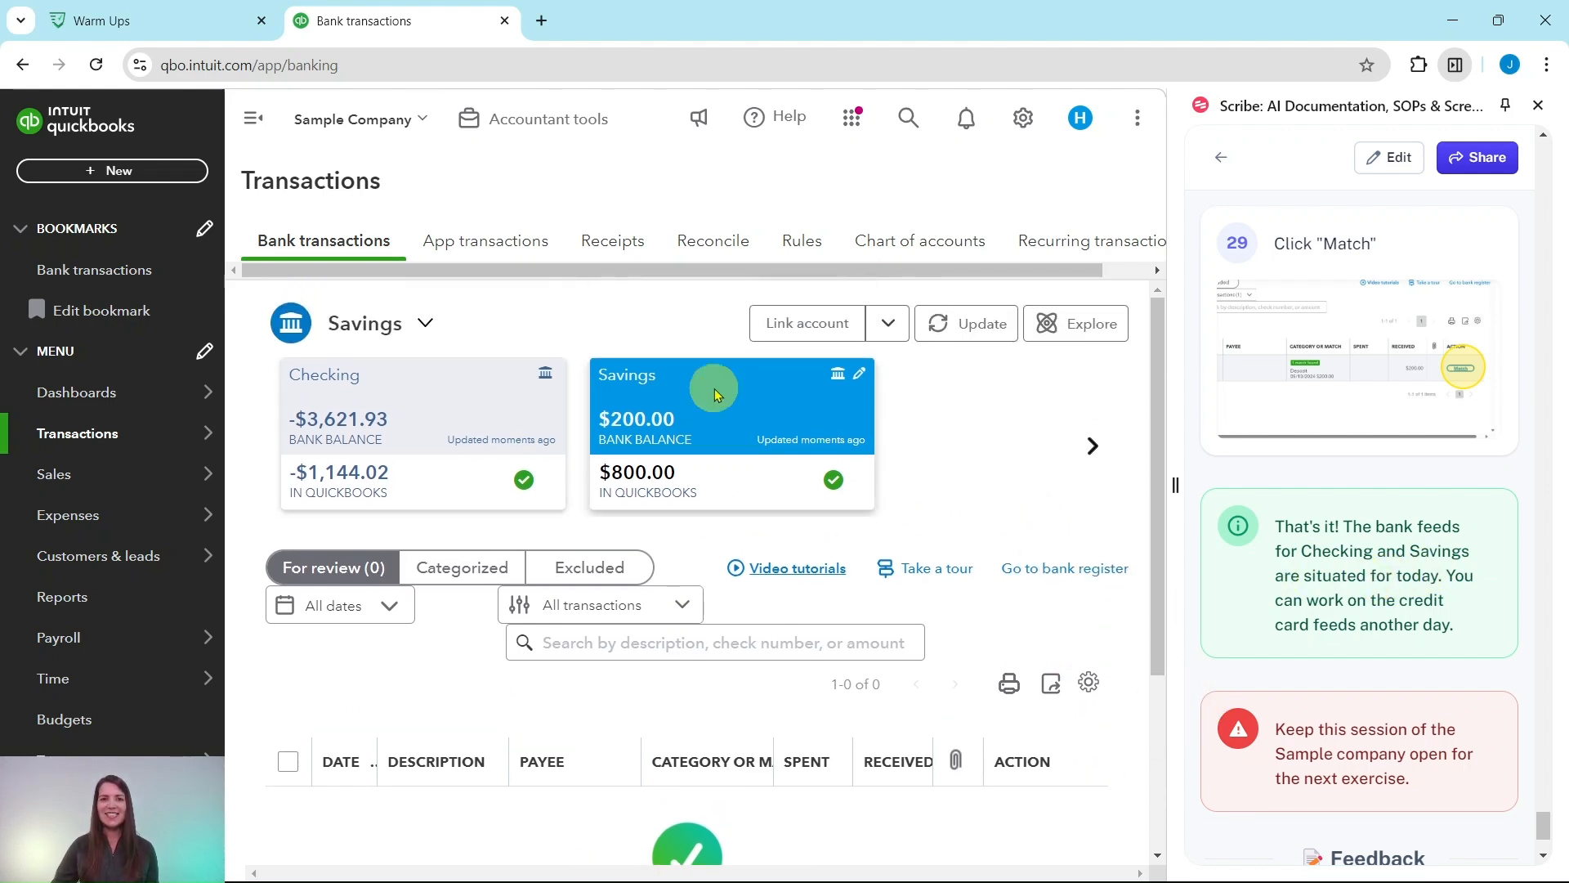
left_click(1094, 449)
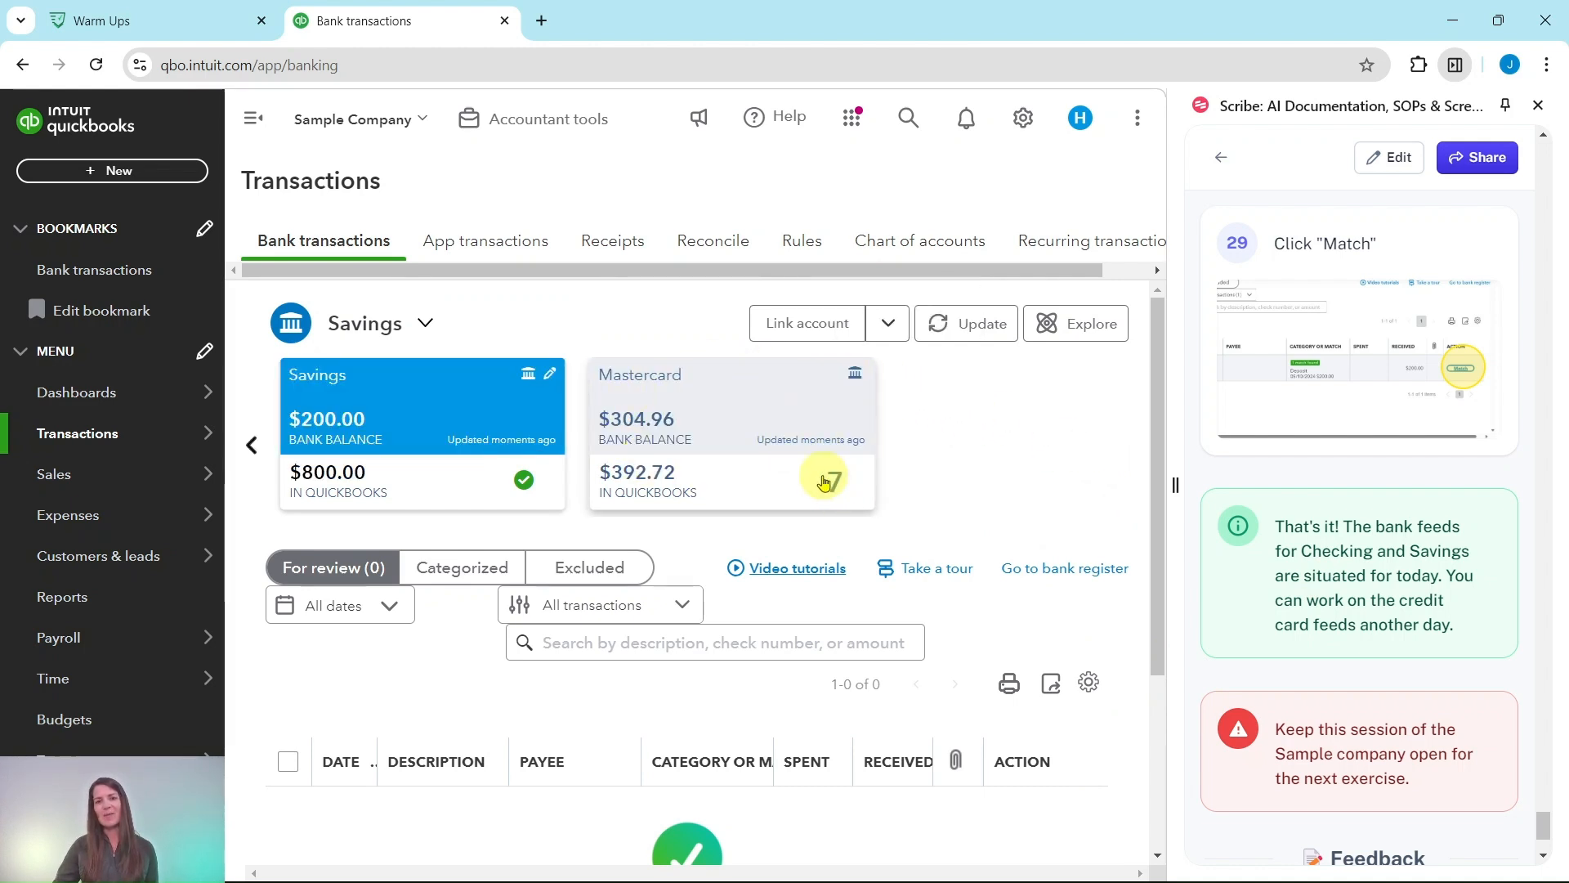
left_click(248, 437)
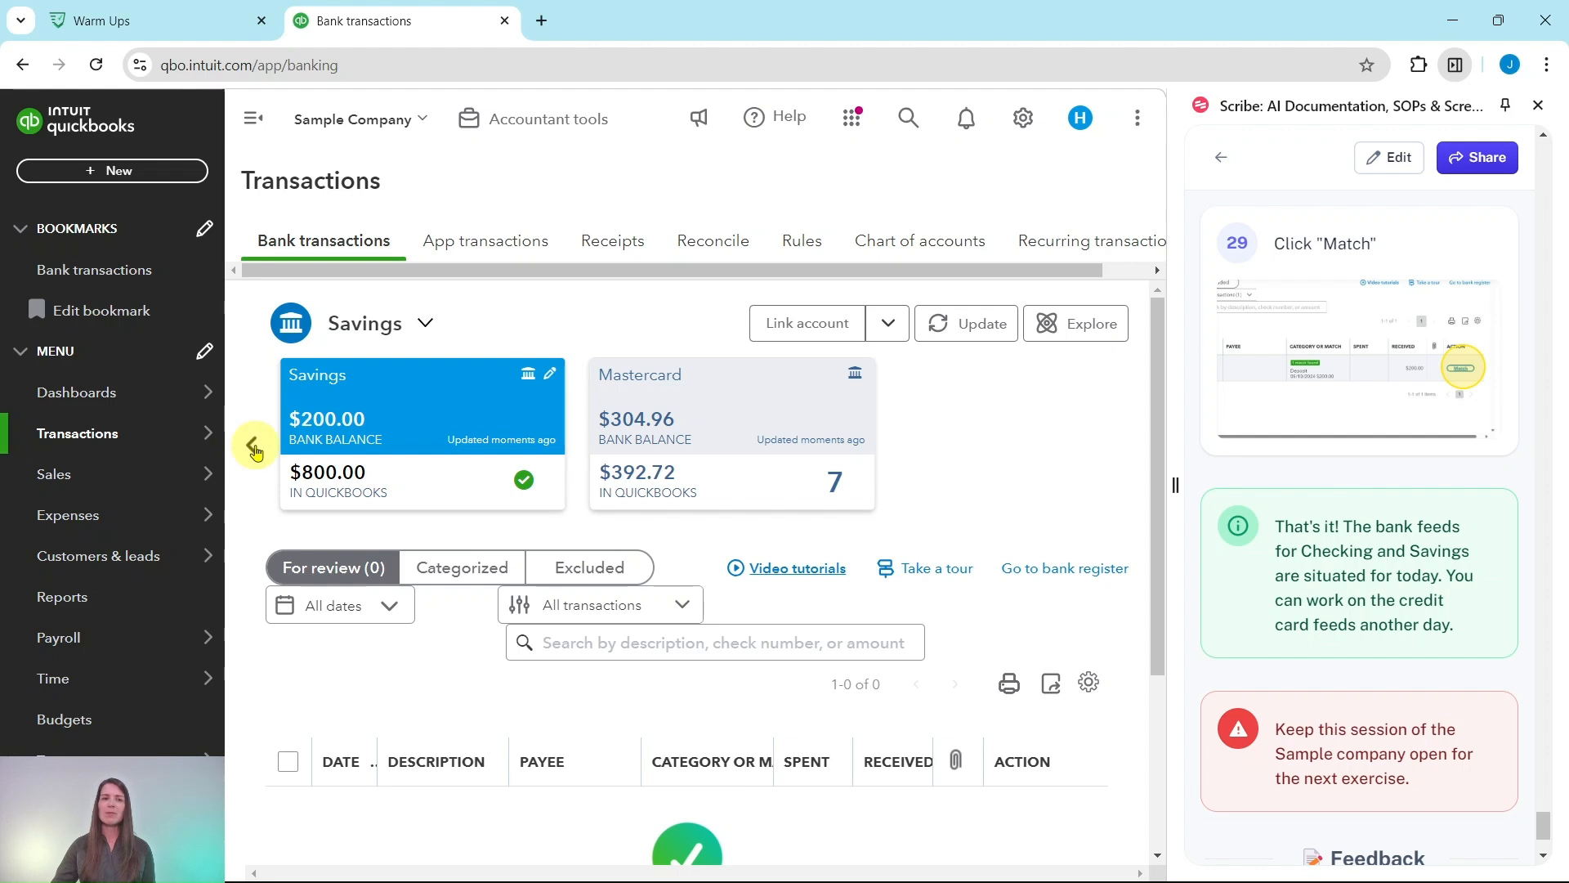